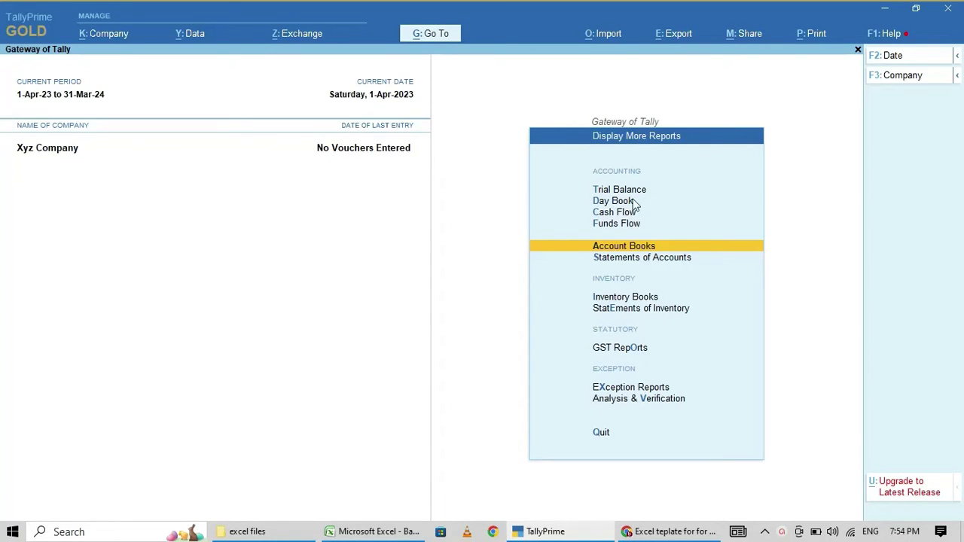
Check the installed release in the product information, then close it.
{"action": "left_click", "coordinate": [896, 35]}
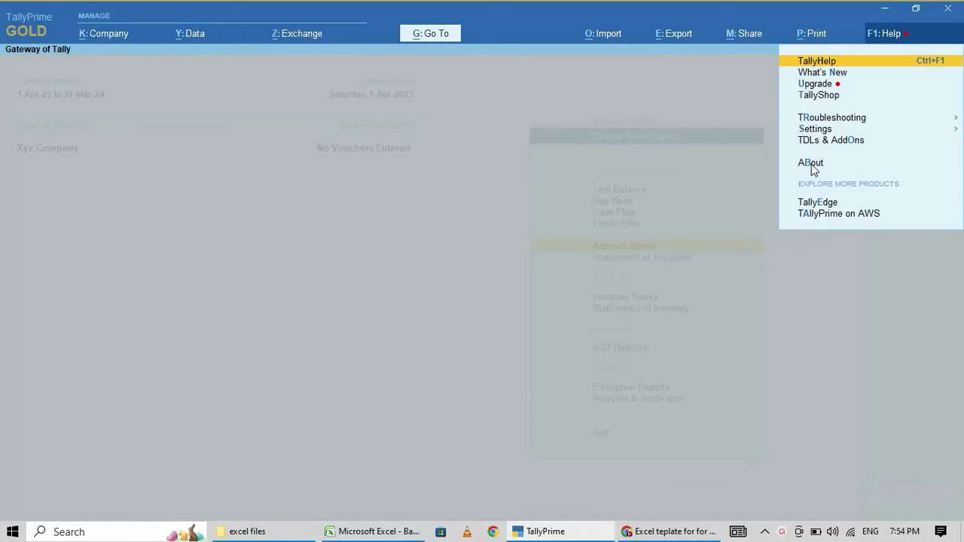
{"action": "key", "text": "b"}
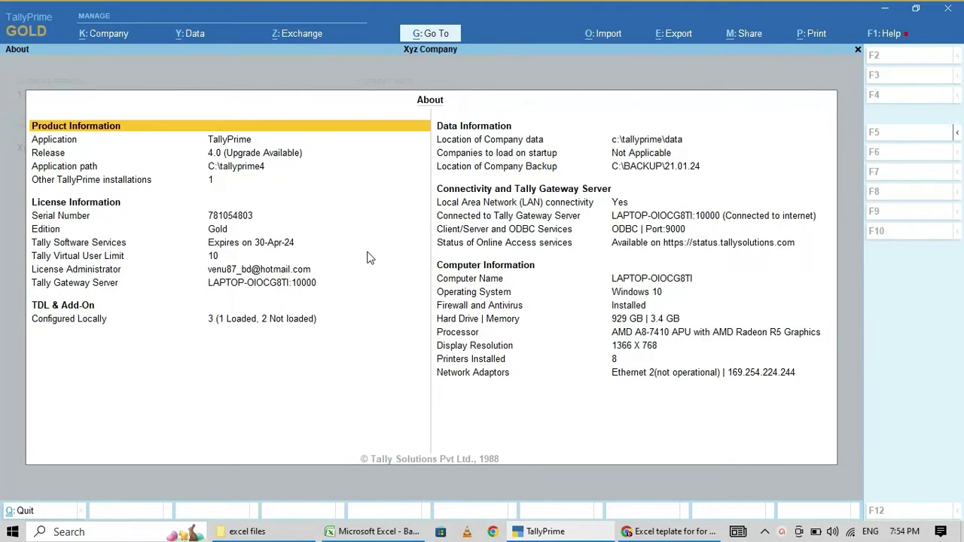
{"action": "left_click", "coordinate": [234, 154]}
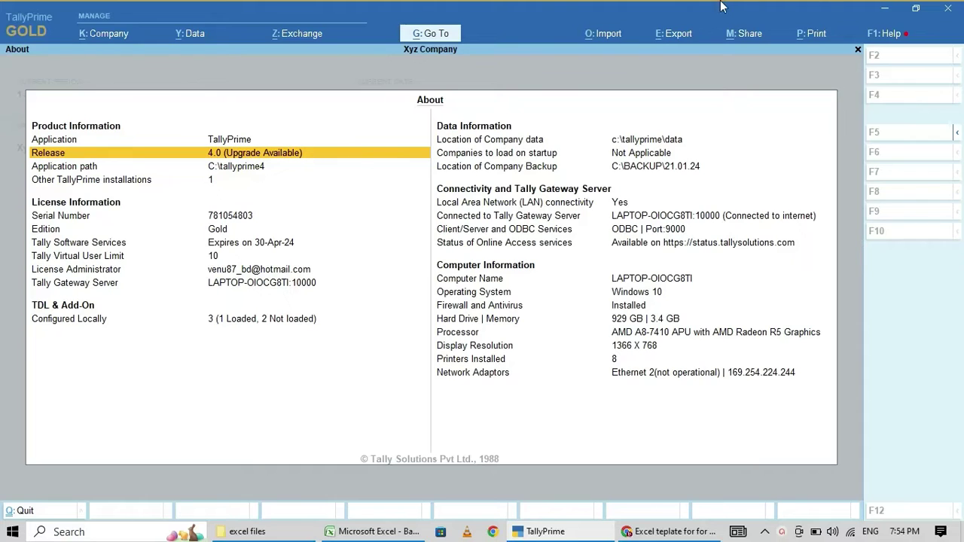
{"action": "key", "text": "Escape"}
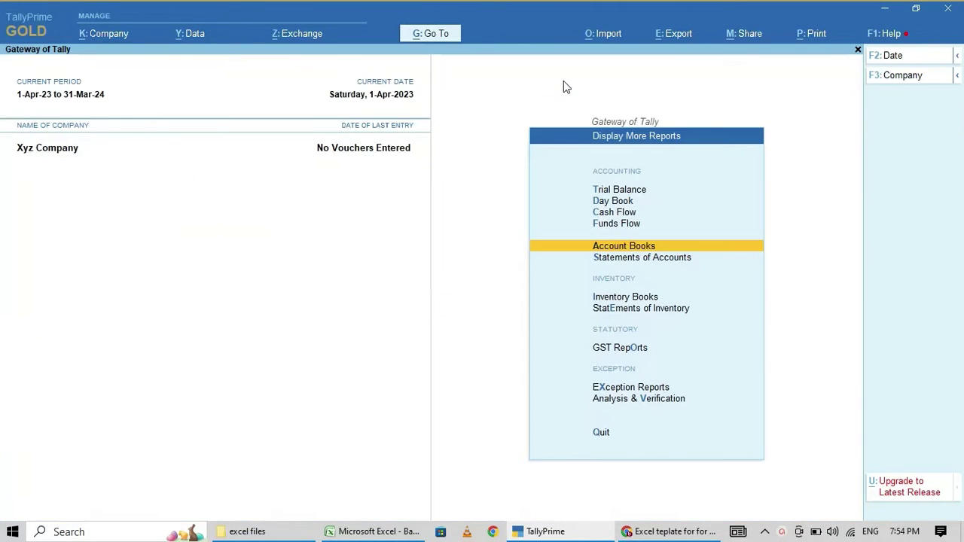
Switch to the Bank payments workbook in Excel and examine its column headings from Voucher Date to Naration.
{"action": "left_click", "coordinate": [364, 532]}
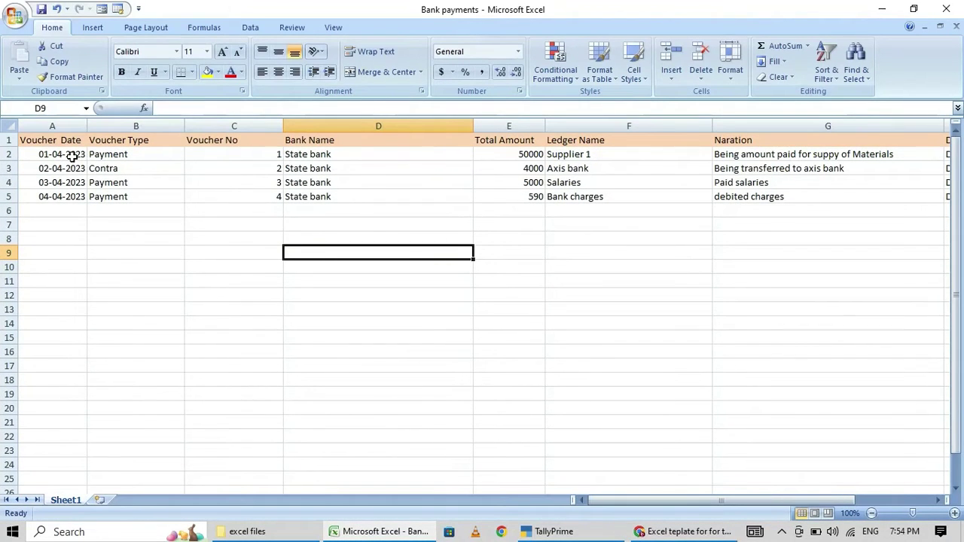
{"action": "left_click", "coordinate": [66, 146]}
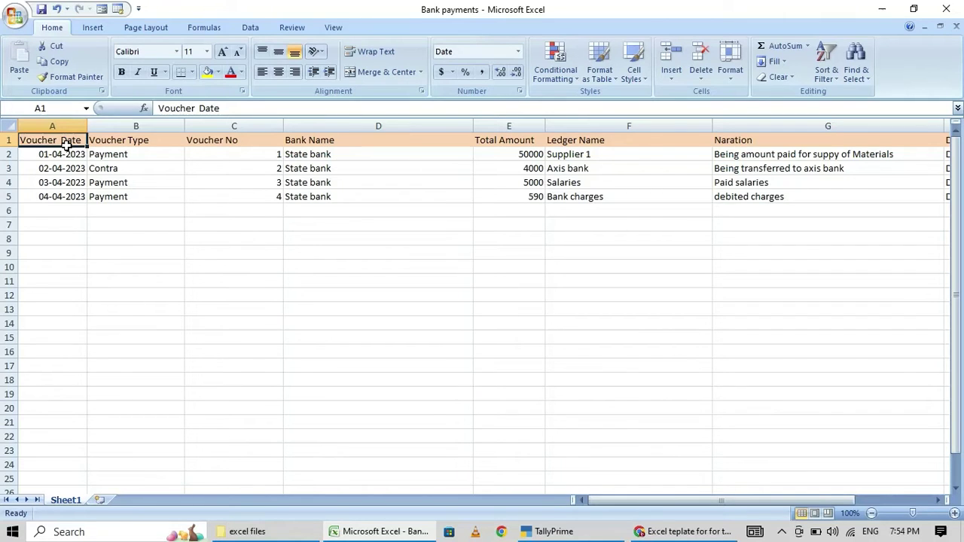
{"action": "key", "text": "Right"}
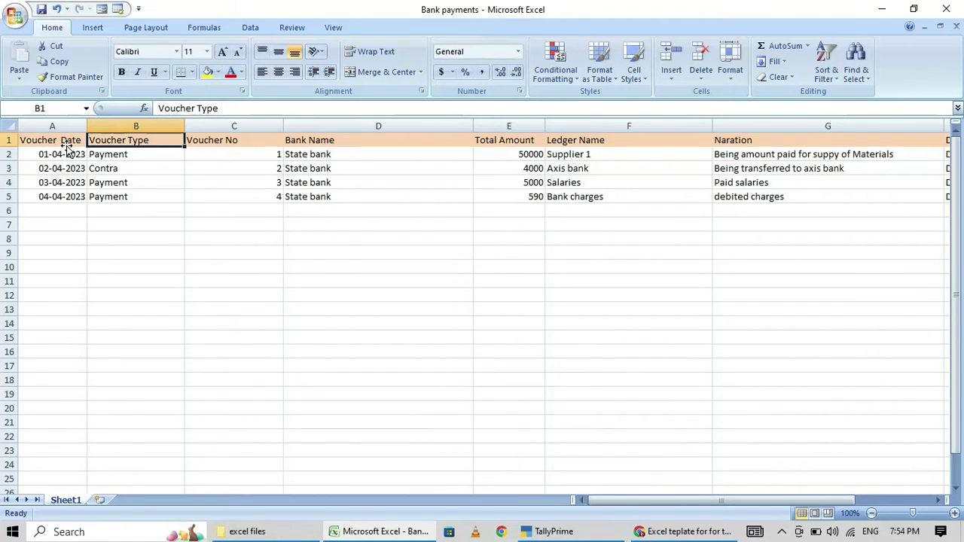
{"action": "key", "text": "Right"}
{"action": "key", "text": "Right"}
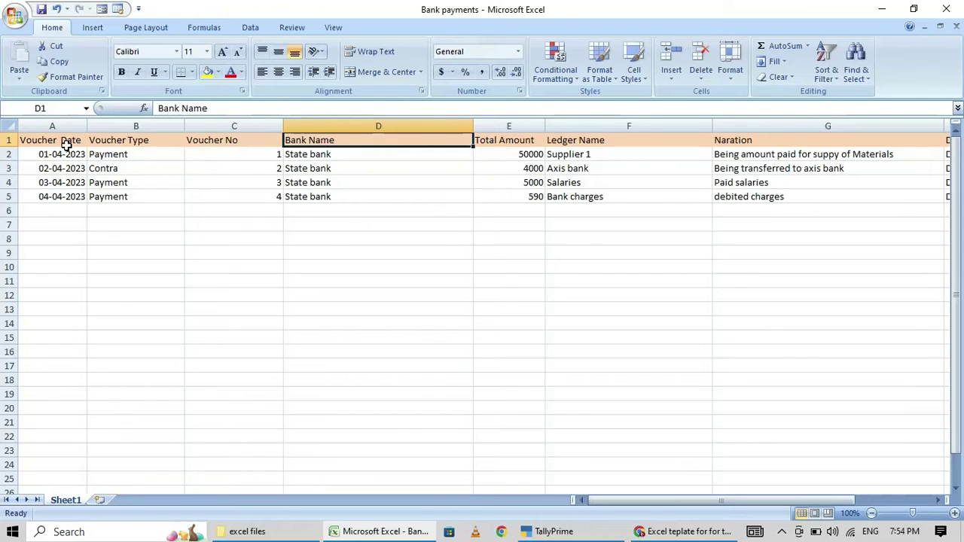
{"action": "key", "text": "Right"}
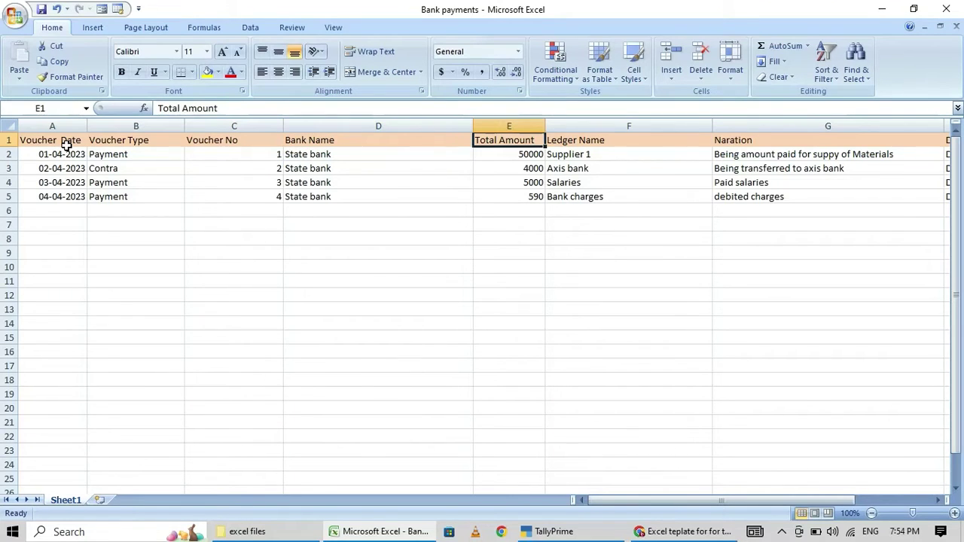
{"action": "key", "text": "Right"}
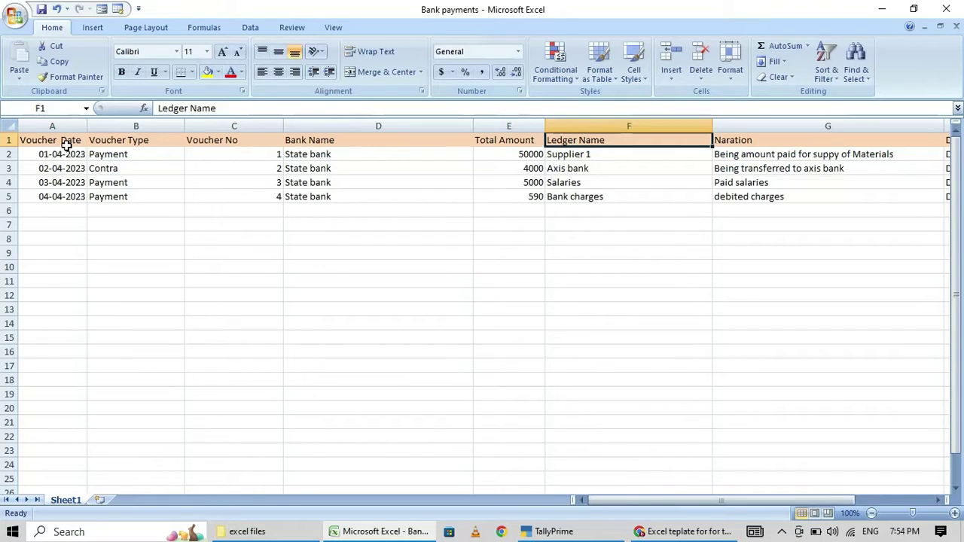
{"action": "key", "text": "Right"}
{"action": "key", "text": "Left"}
Examine the entries under Ledger Name for each voucher row in the Bank payments sheet.
{"action": "key", "text": "Down"}
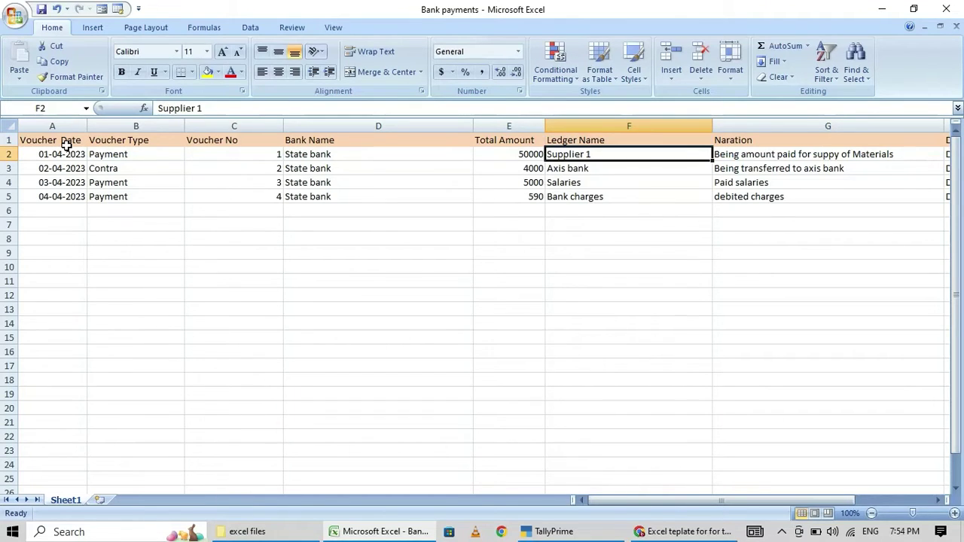
{"action": "key", "text": "Up"}
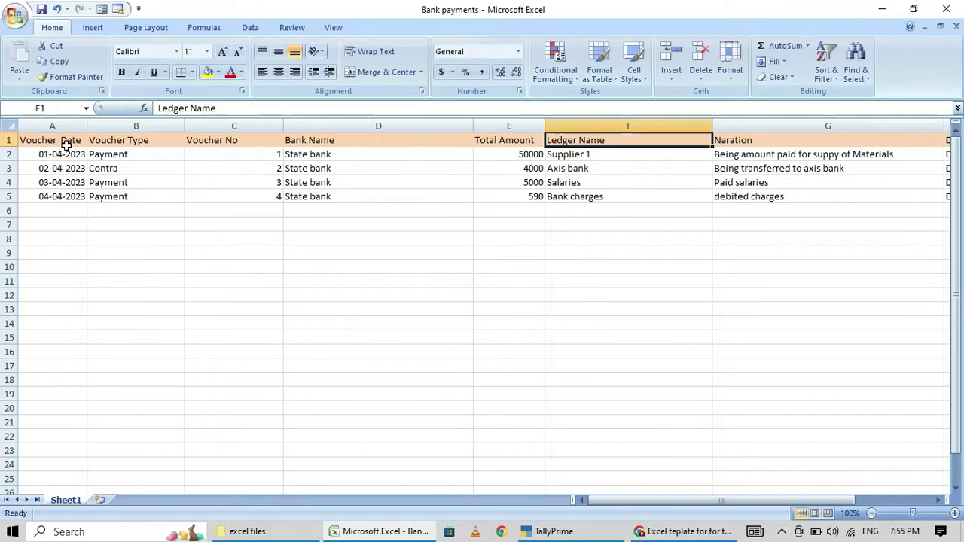
{"action": "key", "text": "Down"}
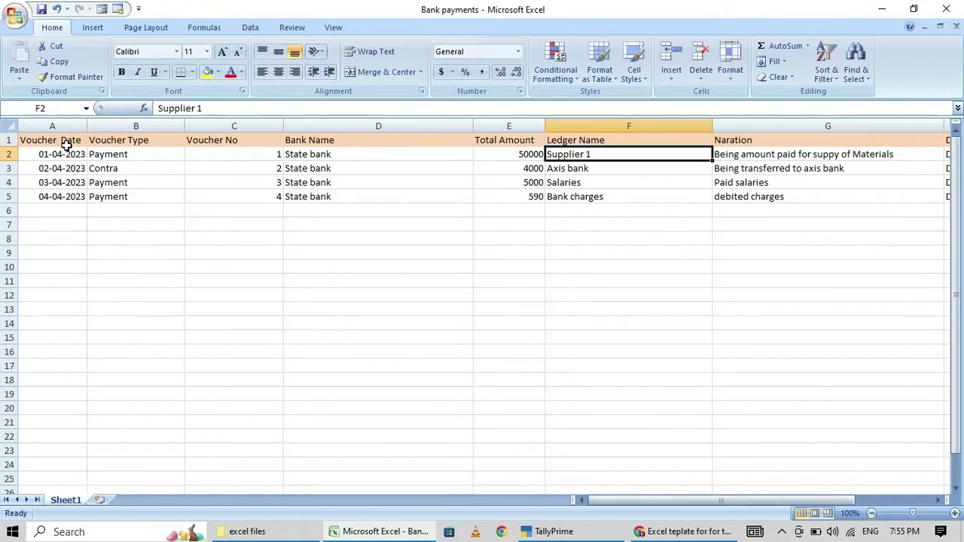
{"action": "key", "text": "Up"}
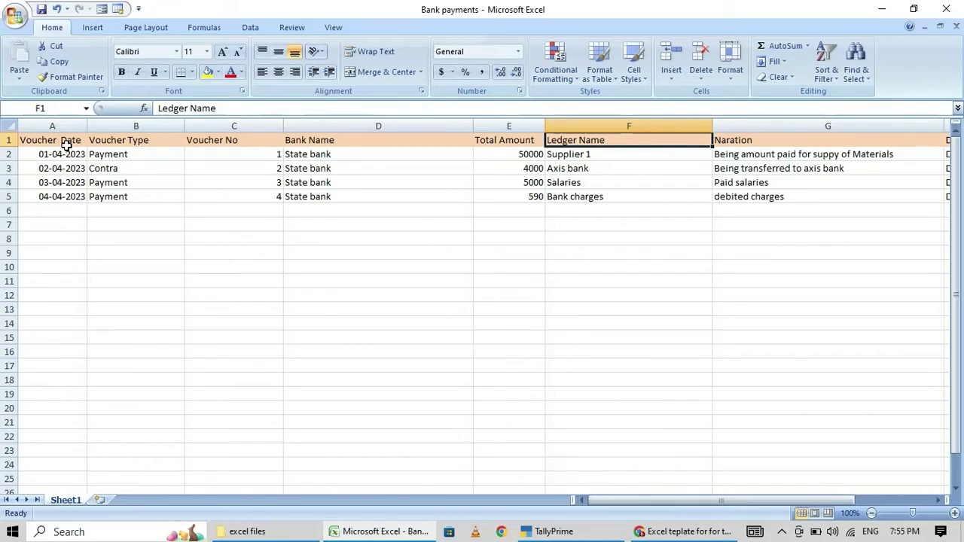
{"action": "key", "text": "Down"}
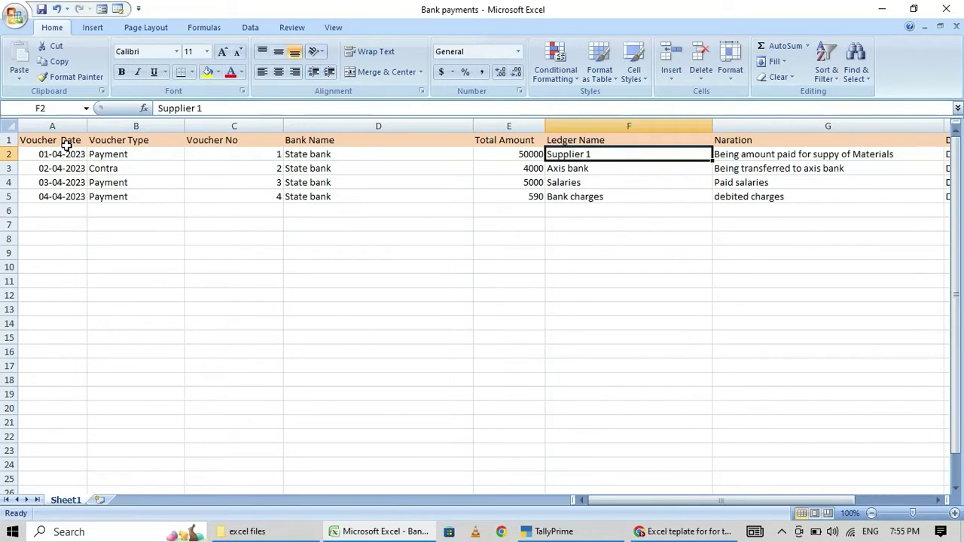
{"action": "key", "text": "Down"}
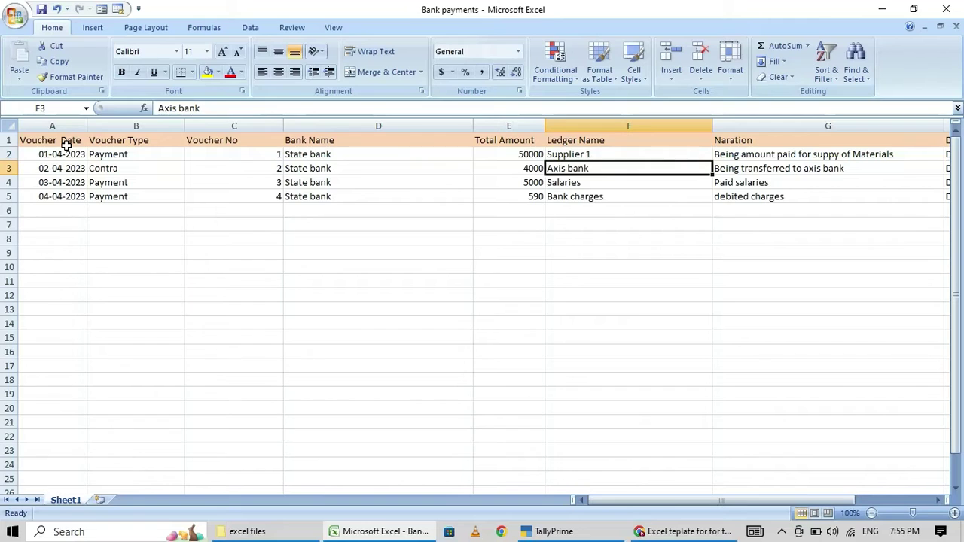
{"action": "key", "text": "Down"}
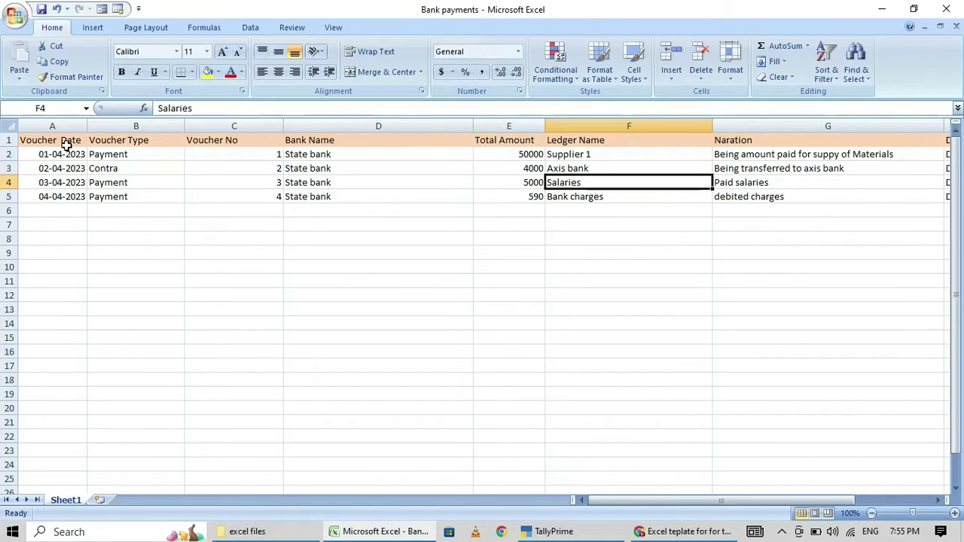
{"action": "key", "text": "Down"}
{"action": "key", "text": "Right"}
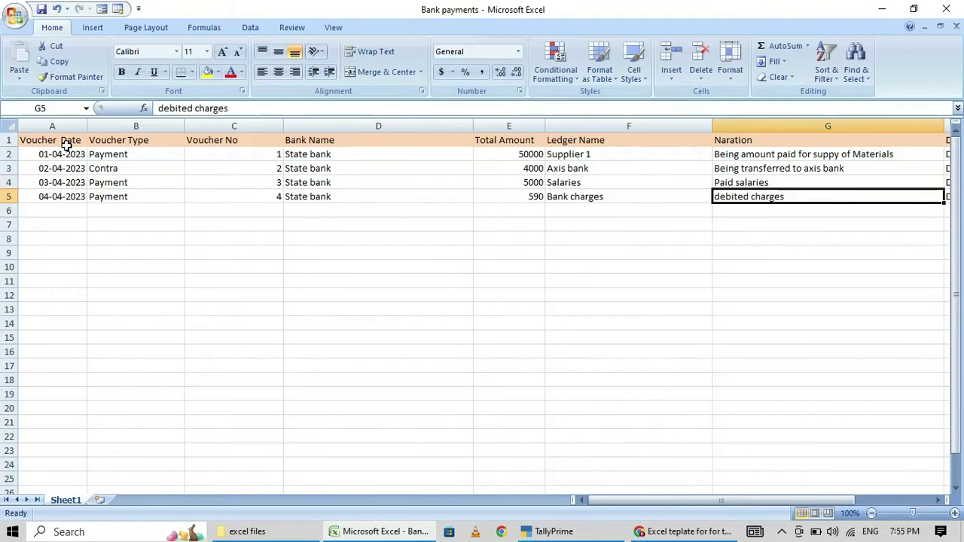
Examine the Debit and Credit columns of the voucher rows, then return to the first voucher's date.
{"action": "key", "text": "Up"}
{"action": "key", "text": "Up"}
{"action": "key", "text": "Up"}
{"action": "key", "text": "Right"}
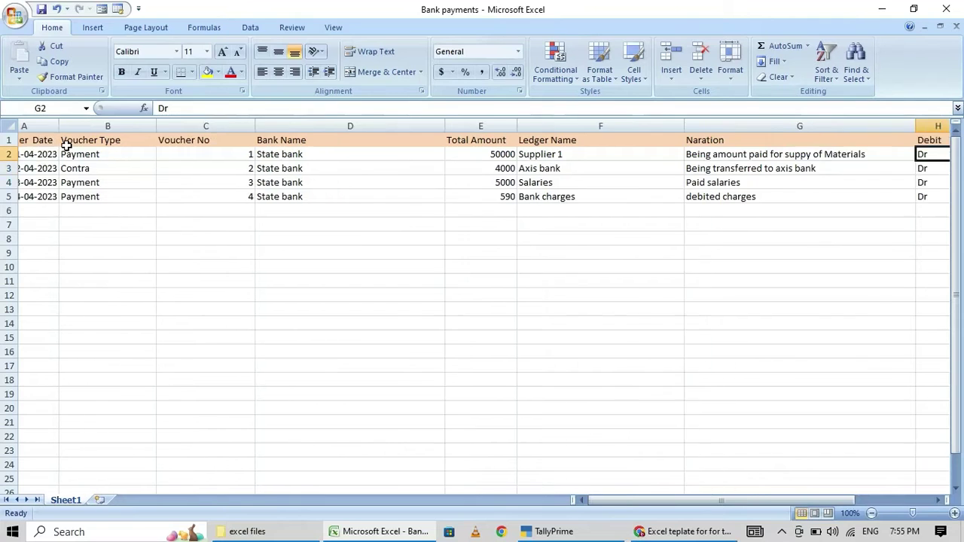
{"action": "key", "text": "Right"}
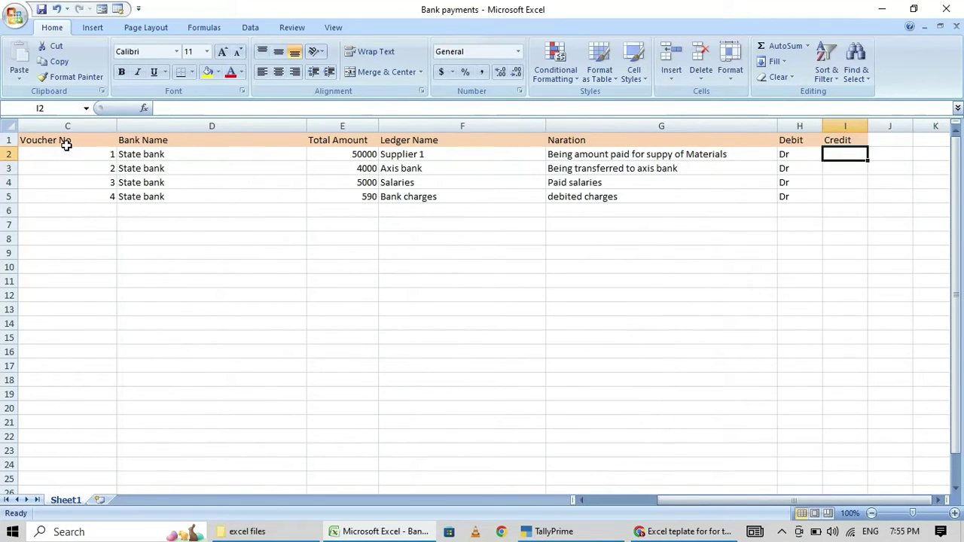
{"action": "key", "text": "Left"}
{"action": "key", "text": "Down"}
{"action": "key", "text": "Down"}
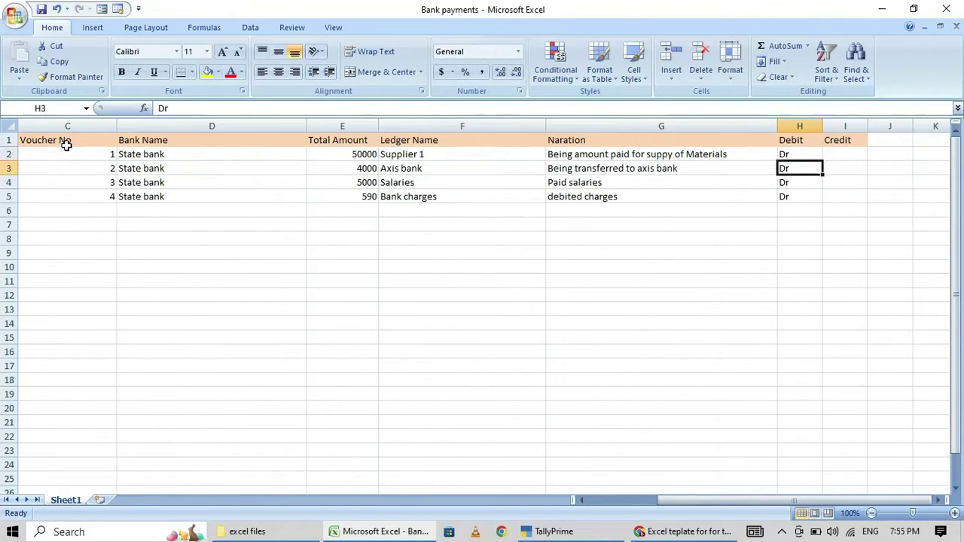
{"action": "key", "text": "Up"}
{"action": "key", "text": "Up"}
{"action": "key", "text": "Down"}
{"action": "key", "text": "Down"}
{"action": "key", "text": "Down"}
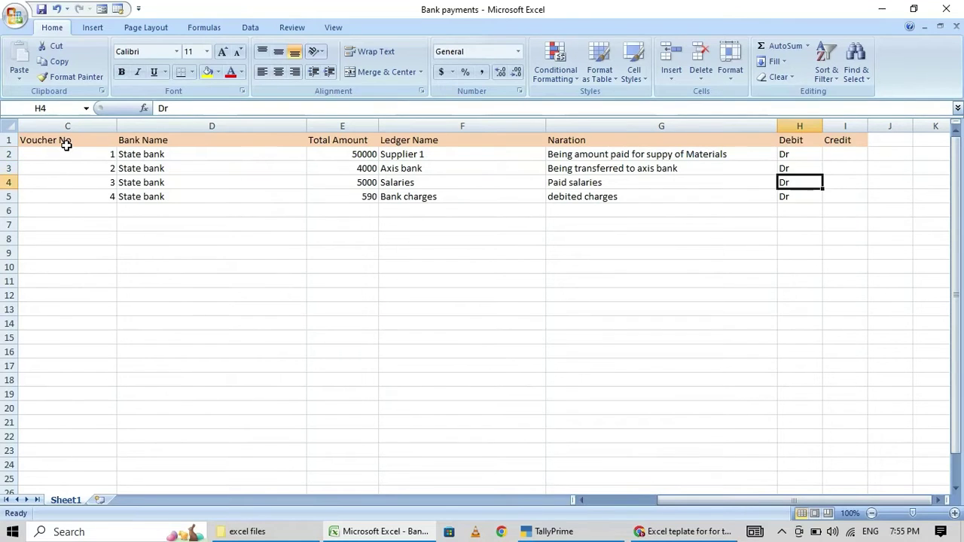
{"action": "key", "text": "Up"}
{"action": "key", "text": "Up"}
{"action": "key", "text": "Up"}
{"action": "key", "text": "Right"}
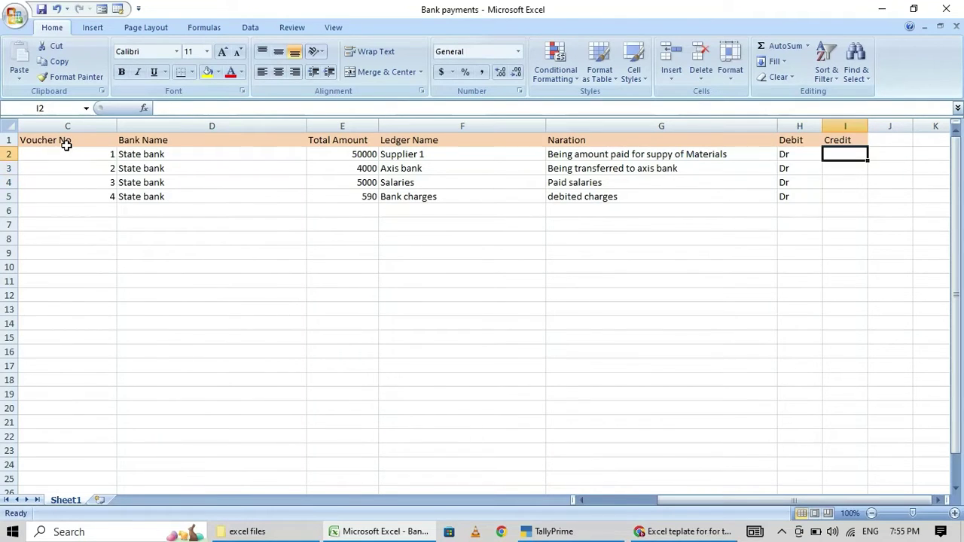
{"action": "key", "text": "Left"}
{"action": "key", "text": "Home"}
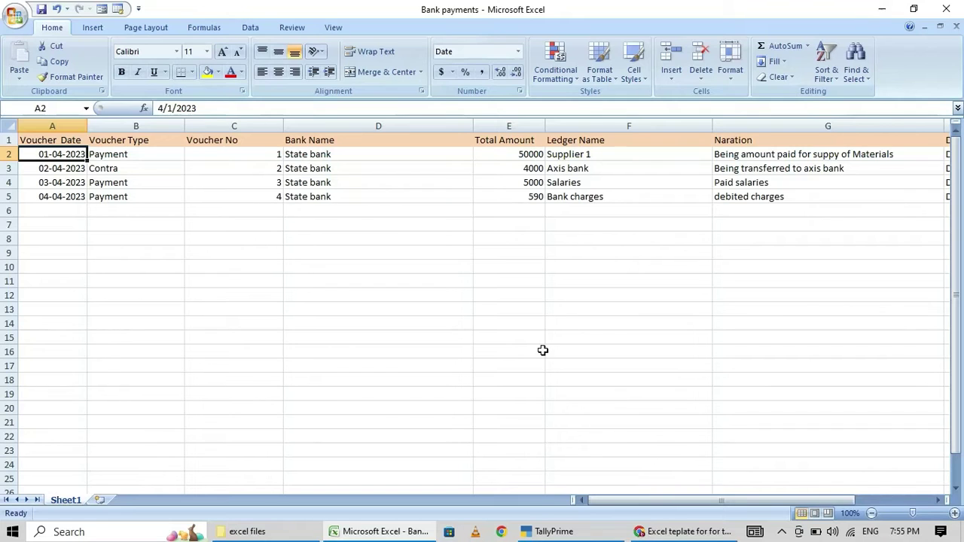
Switch to TallyPrime and start altering an Excel import mapping template for transactions.
{"action": "left_click", "coordinate": [554, 534]}
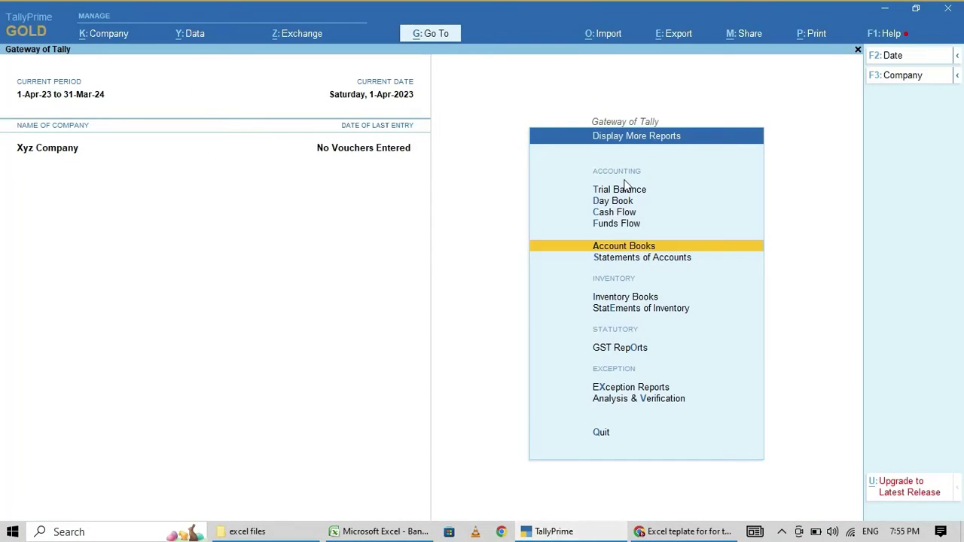
{"action": "left_click", "coordinate": [605, 34]}
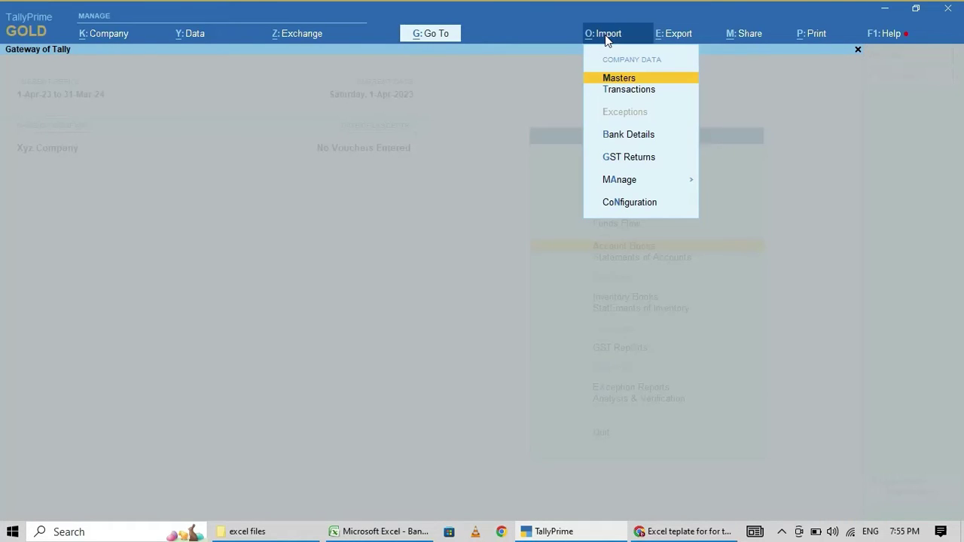
{"action": "key", "text": "Down"}
{"action": "key", "text": "Down"}
{"action": "key", "text": "Down"}
{"action": "key", "text": "Down"}
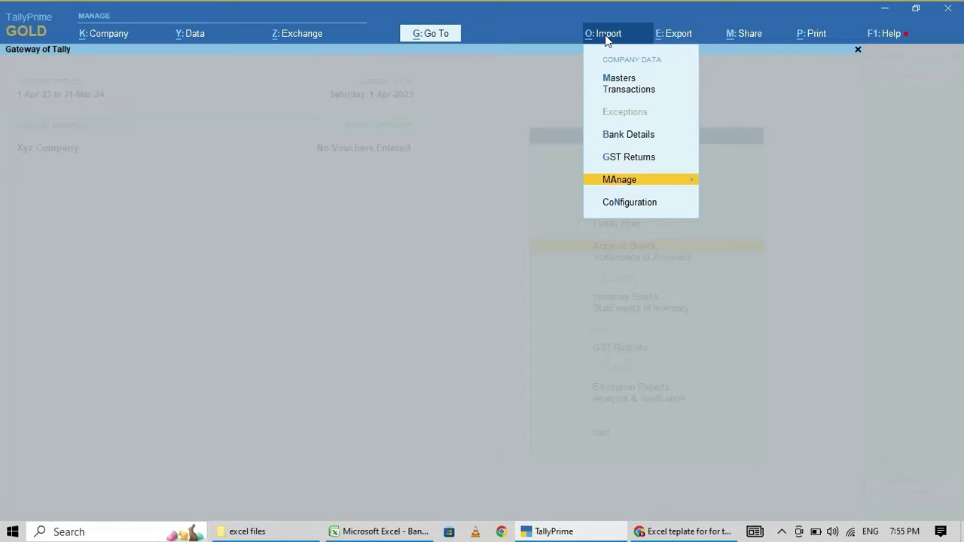
{"action": "left_click", "coordinate": [670, 180]}
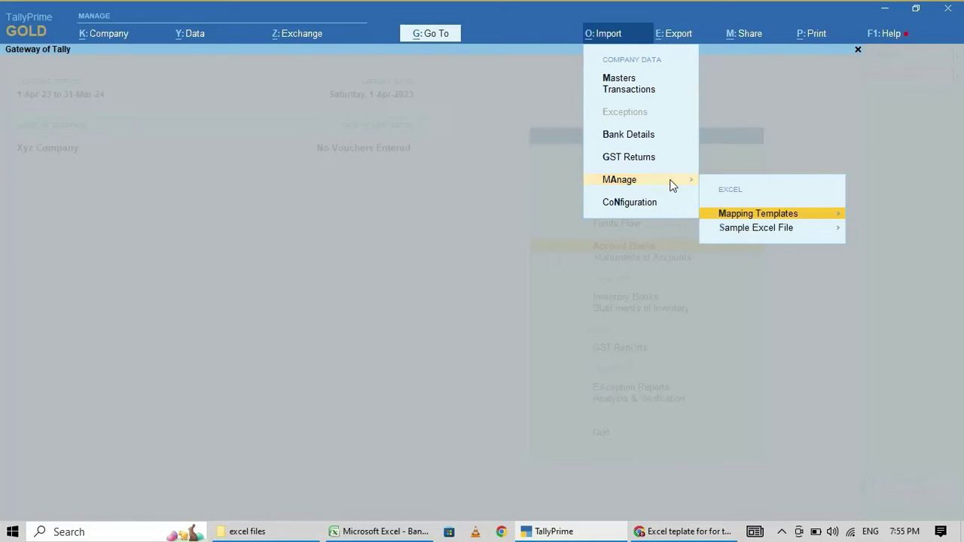
{"action": "left_click", "coordinate": [773, 215]}
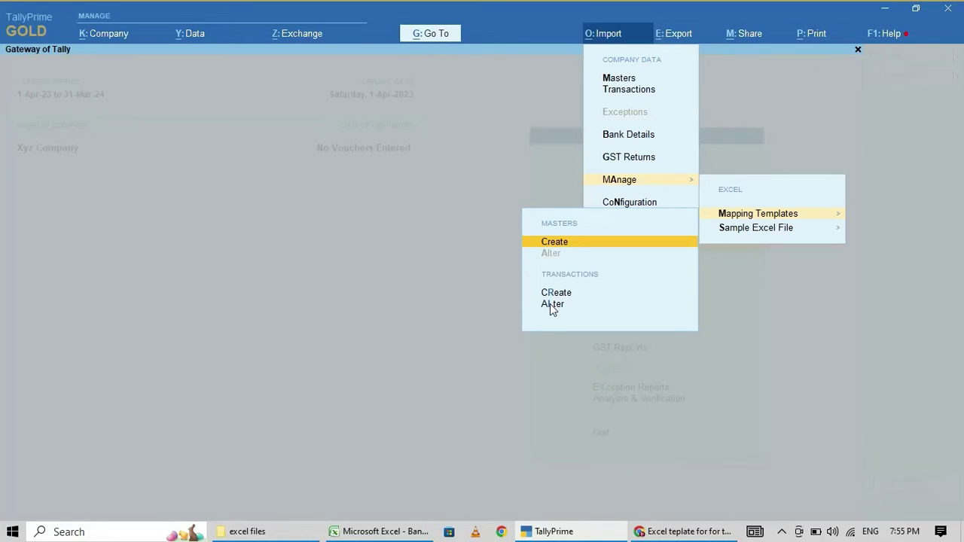
{"action": "key", "text": "Down"}
{"action": "key", "text": "Down"}
{"action": "key", "text": "Return"}
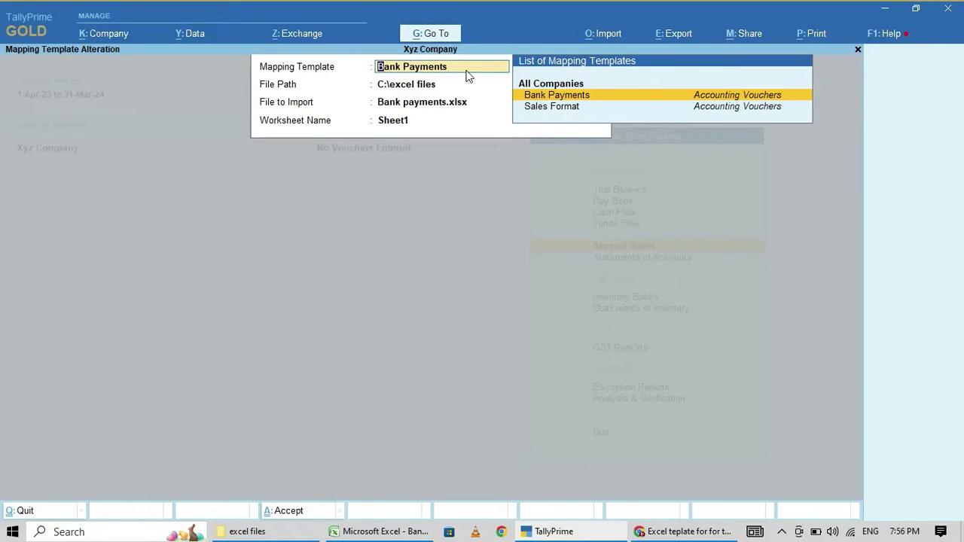
Open the Bank Payments mapping template for alteration, using Sheet1 of Bank payments.xlsx from C:\excel files.
{"action": "key", "text": "Return"}
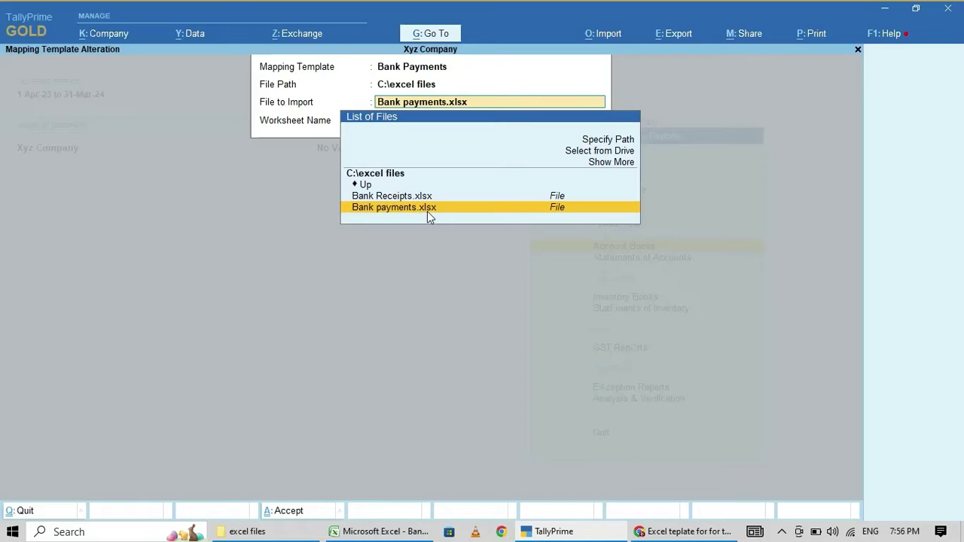
{"action": "key", "text": "Return"}
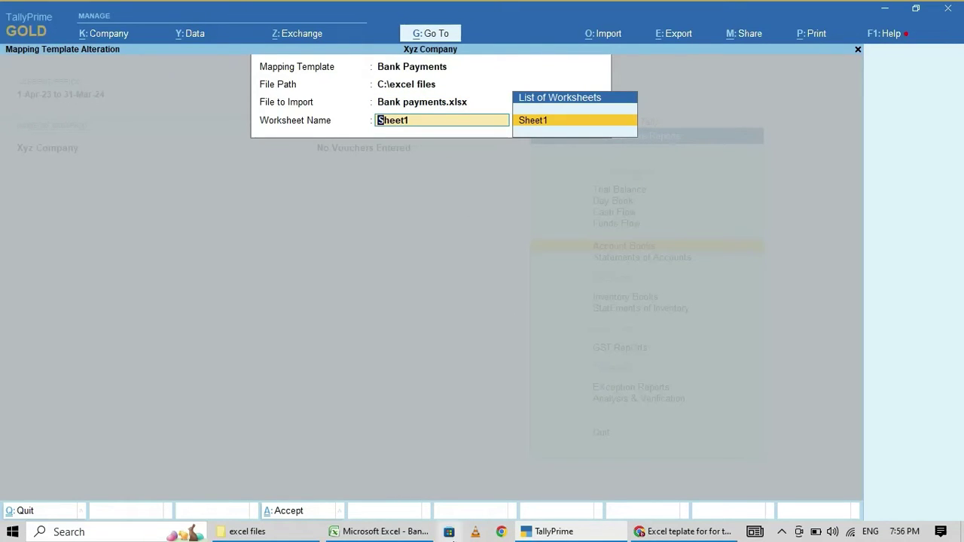
{"action": "left_click", "coordinate": [386, 532]}
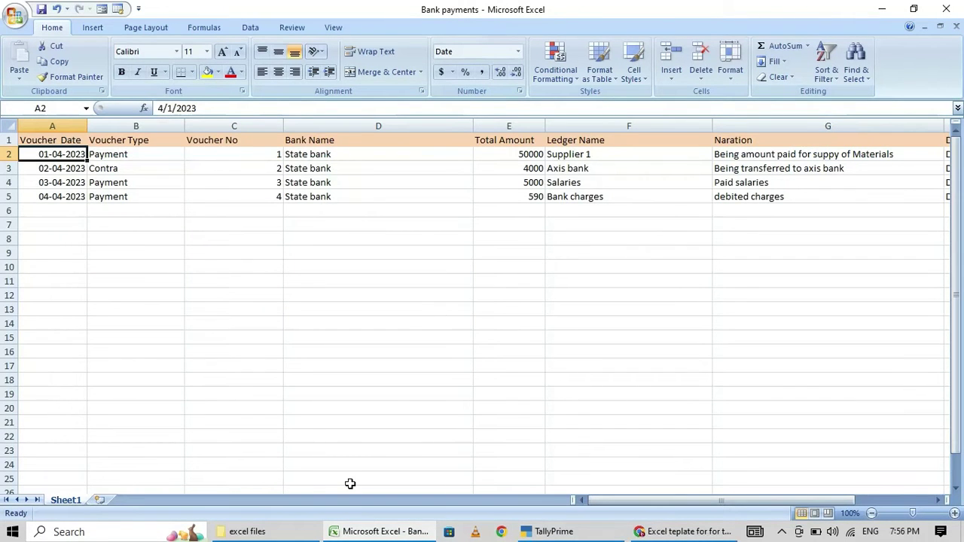
{"action": "left_click", "coordinate": [543, 537]}
{"action": "key", "text": "Return"}
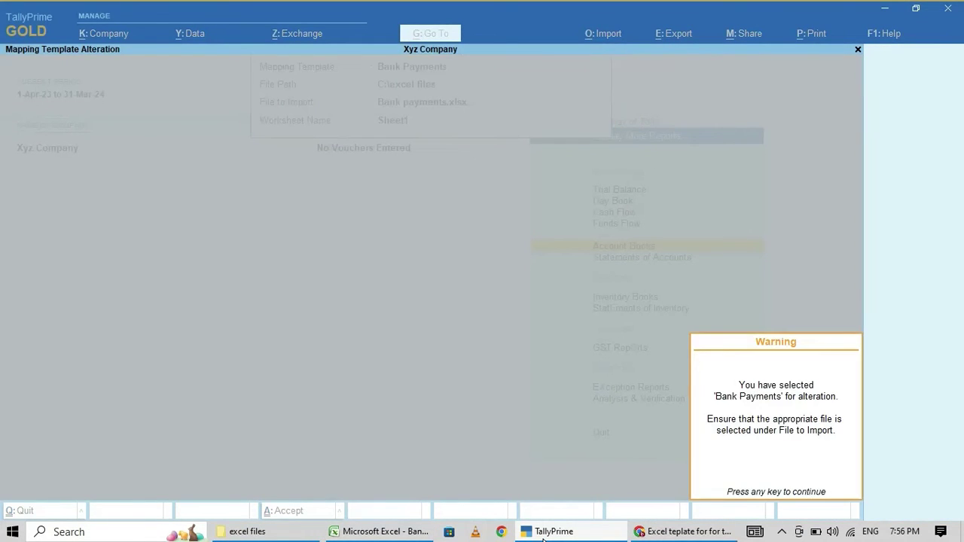
{"action": "key", "text": "Return"}
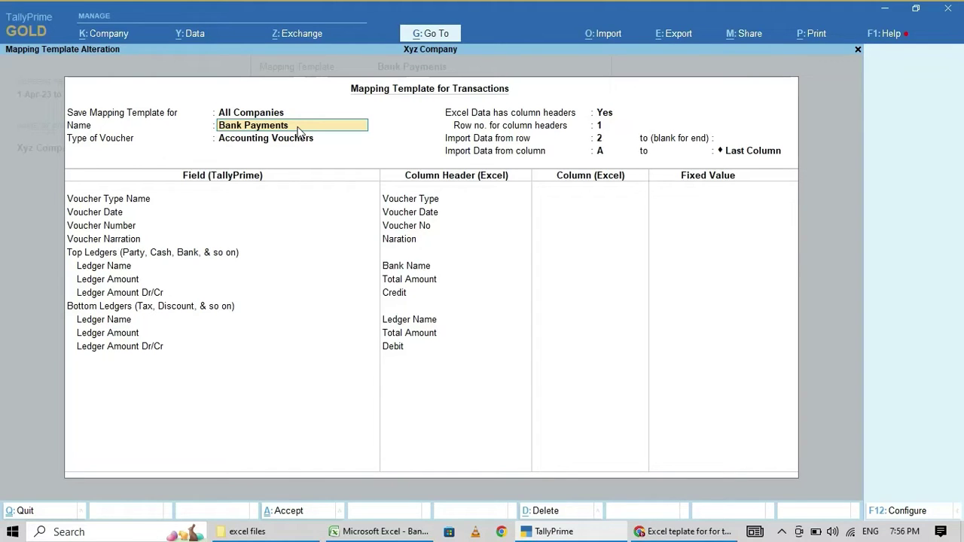
Keep Bank Payments as the template name and Accounting Vouchers as the type of voucher.
{"action": "key", "text": "Return"}
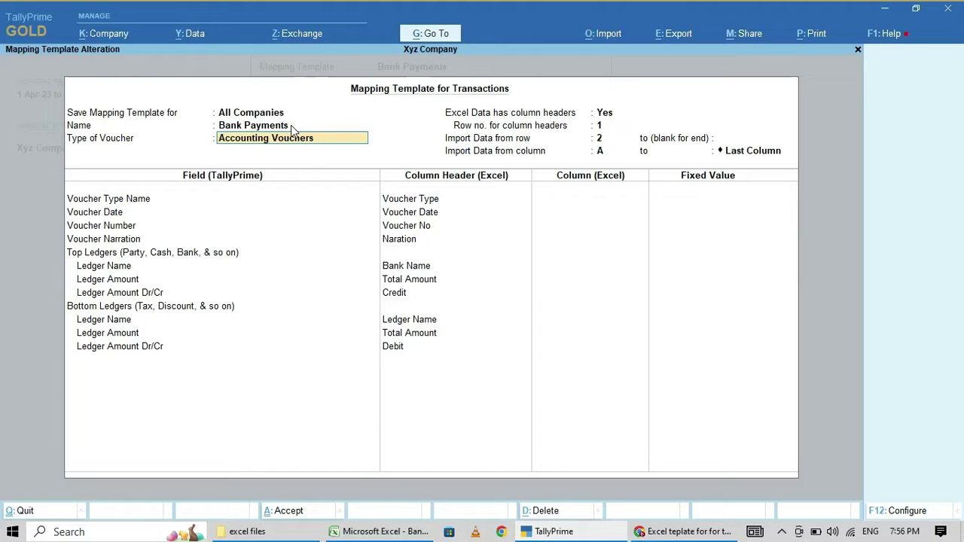
{"action": "left_click", "coordinate": [291, 125]}
{"action": "key", "text": "Return"}
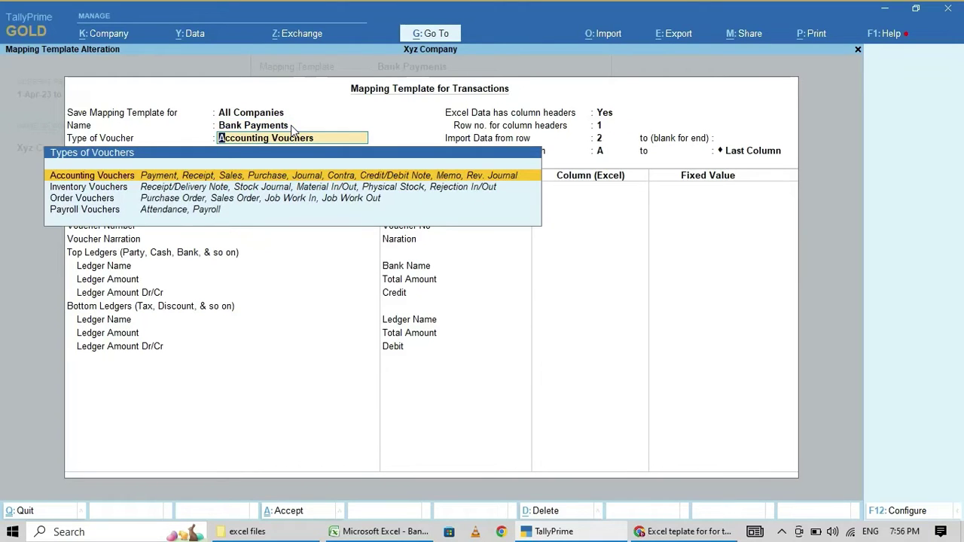
{"action": "key", "text": "Return"}
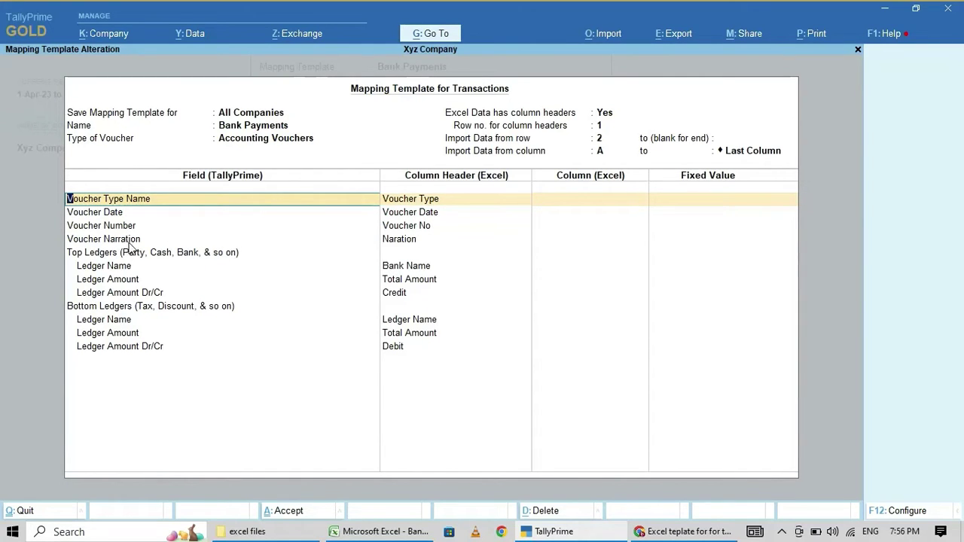
Switch to the Bank payments workbook in Excel and examine the Voucher Type, Voucher Date, Voucher No and Naration headers.
{"action": "left_click", "coordinate": [370, 532]}
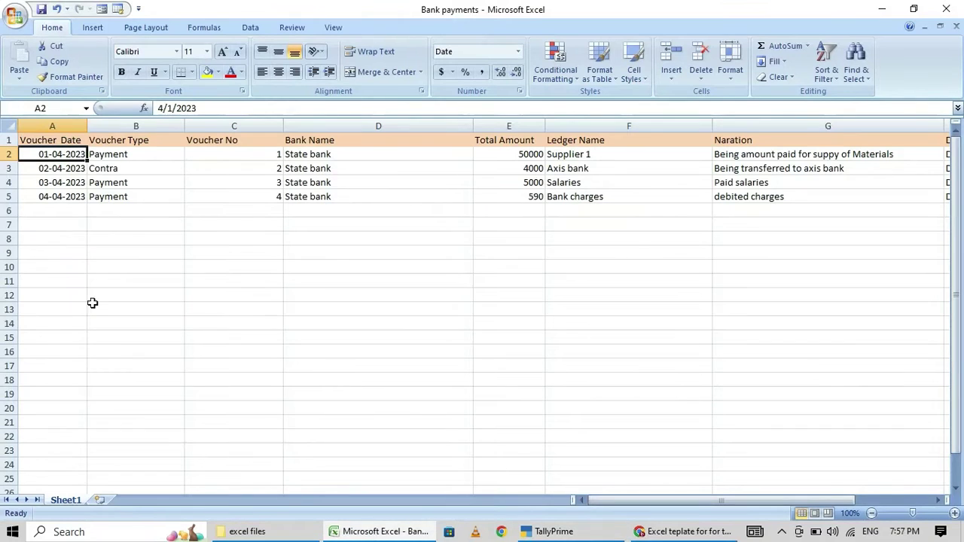
{"action": "left_click", "coordinate": [127, 140]}
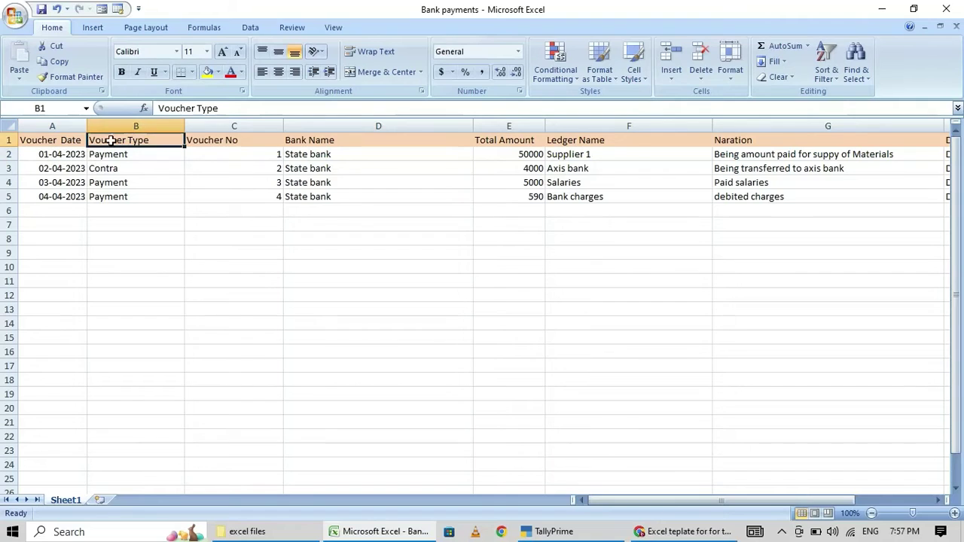
{"action": "left_click", "coordinate": [59, 147]}
{"action": "left_click", "coordinate": [233, 139]}
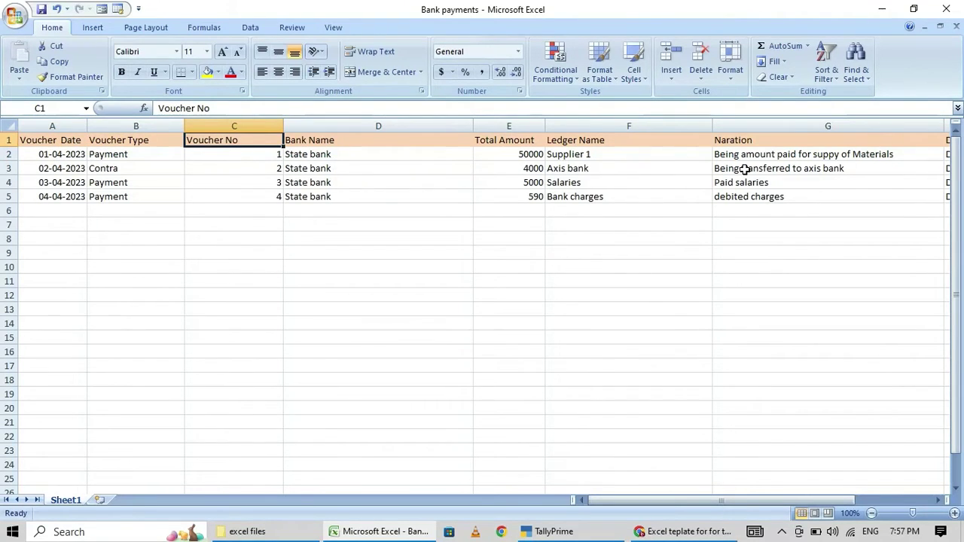
{"action": "left_click", "coordinate": [744, 141]}
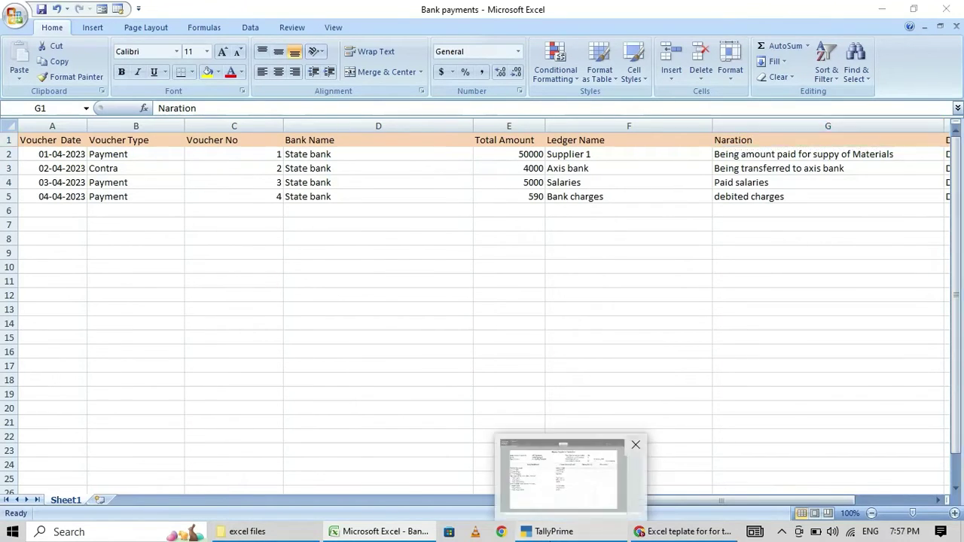
Return to TallyPrime and keep Voucher Type Name mapped to Voucher Type and Voucher Date mapped to Voucher Date.
{"action": "left_click", "coordinate": [552, 532]}
{"action": "key", "text": "Down"}
{"action": "key", "text": "Down"}
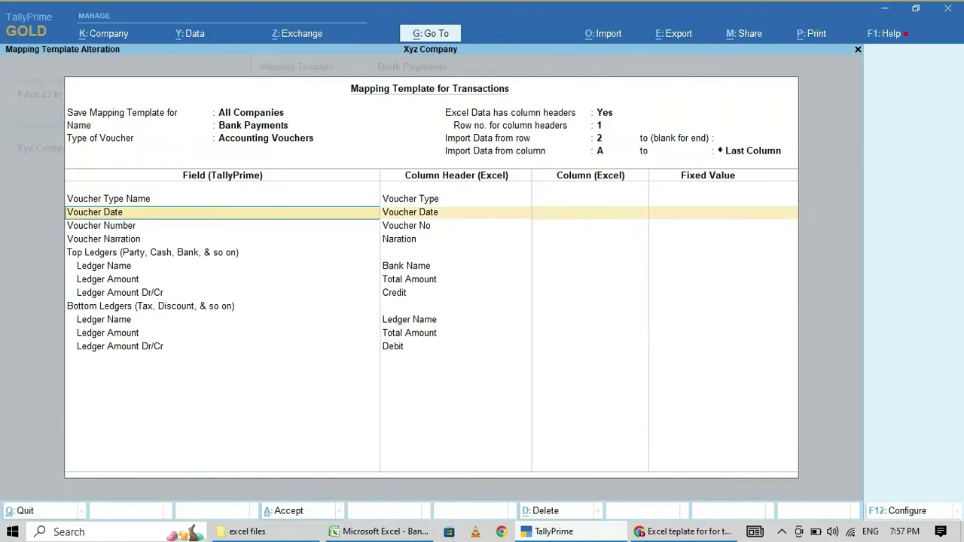
{"action": "key", "text": "Up"}
{"action": "key", "text": "Up"}
{"action": "key", "text": "Up"}
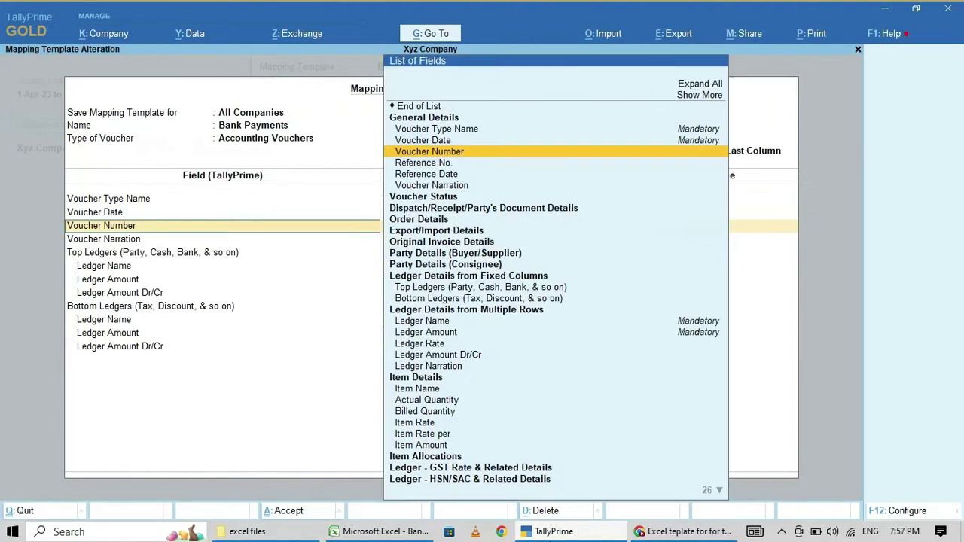
{"action": "key", "text": "BackSpace"}
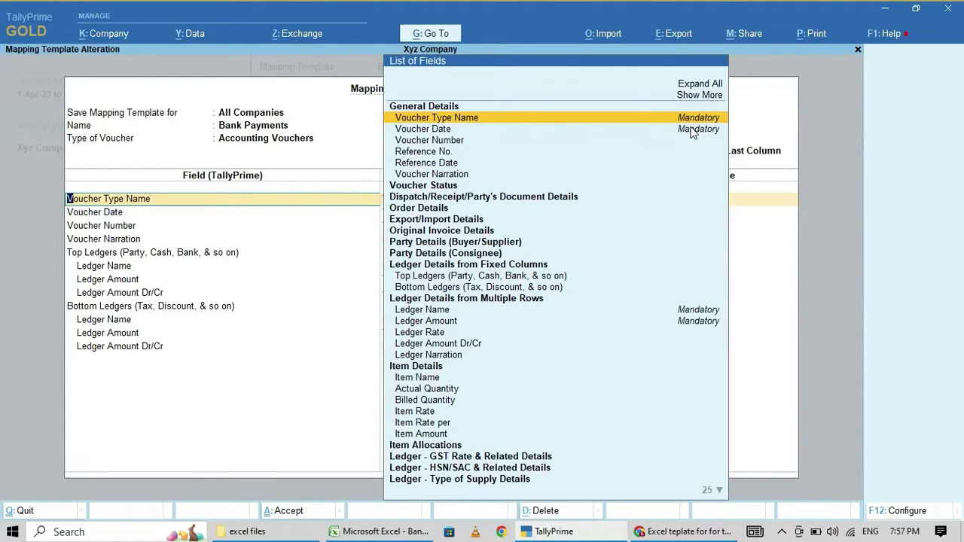
{"action": "key", "text": "Return"}
{"action": "key", "text": "Return"}
{"action": "key", "text": "Return"}
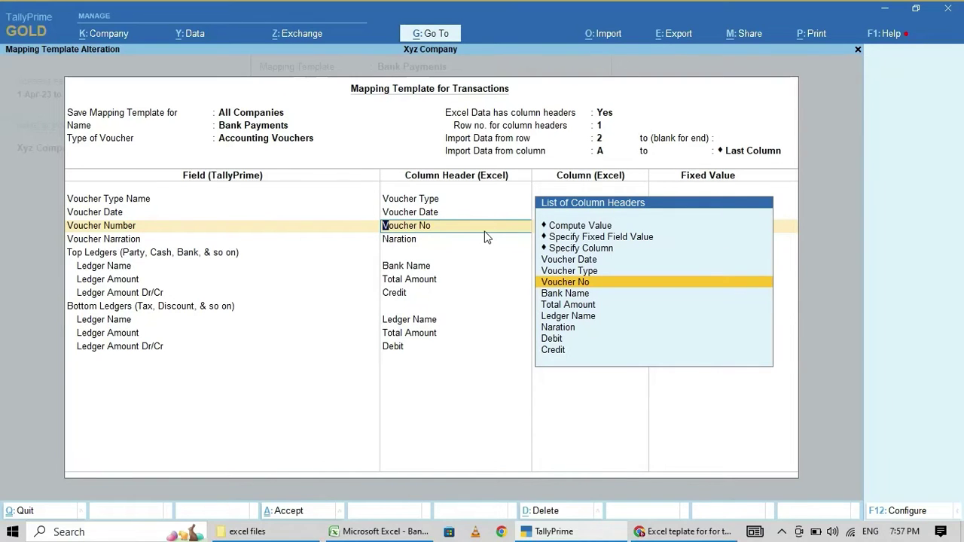
Glance at the Excel sheet, then keep Voucher Number mapped to Voucher No and Voucher Narration to Naration in TallyPrime.
{"action": "left_click", "coordinate": [378, 532]}
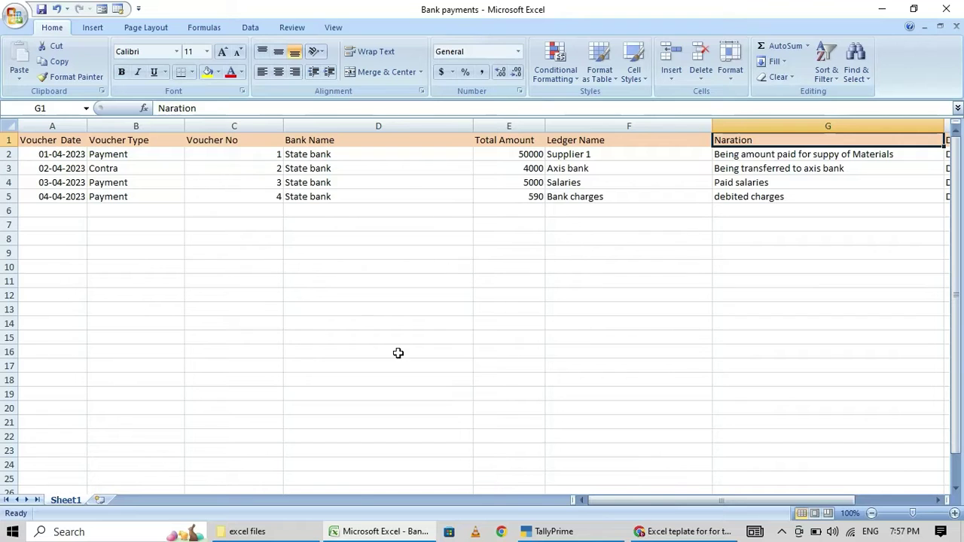
{"action": "left_click", "coordinate": [357, 534]}
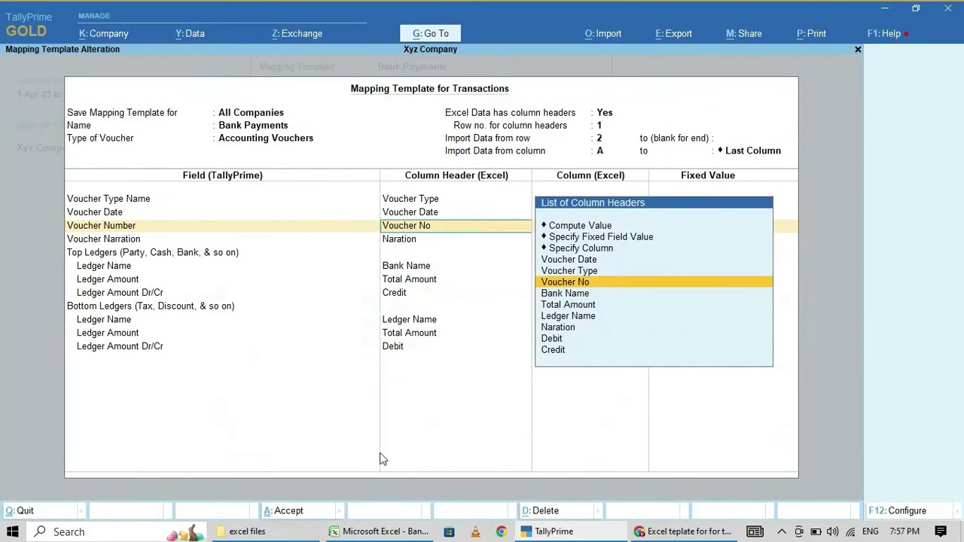
{"action": "key", "text": "Return"}
{"action": "key", "text": "Return"}
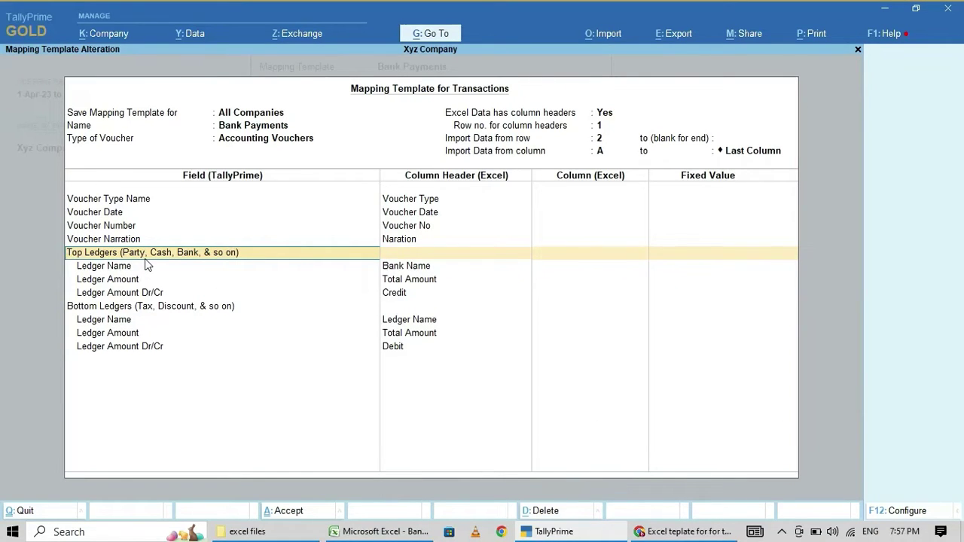
Choose Top Ledgers (Party, Cash, Bank, & so on) as the field group, with Ledger Name as its first field.
{"action": "key", "text": "Return"}
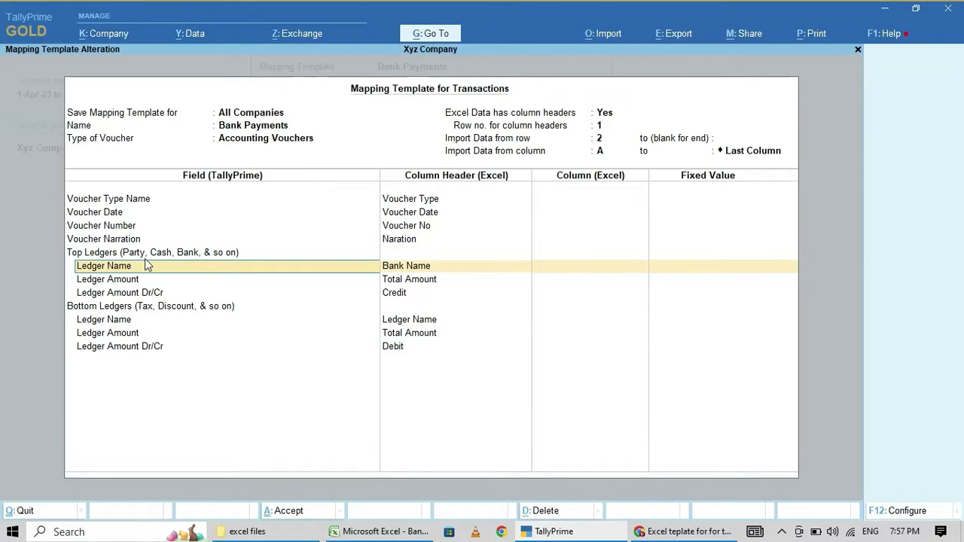
{"action": "key", "text": "Up"}
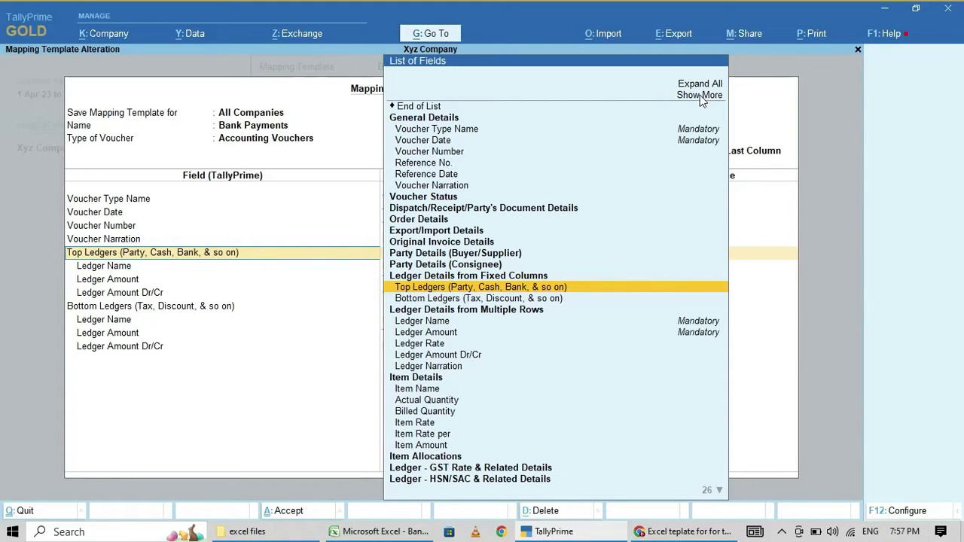
{"action": "left_click", "coordinate": [467, 287]}
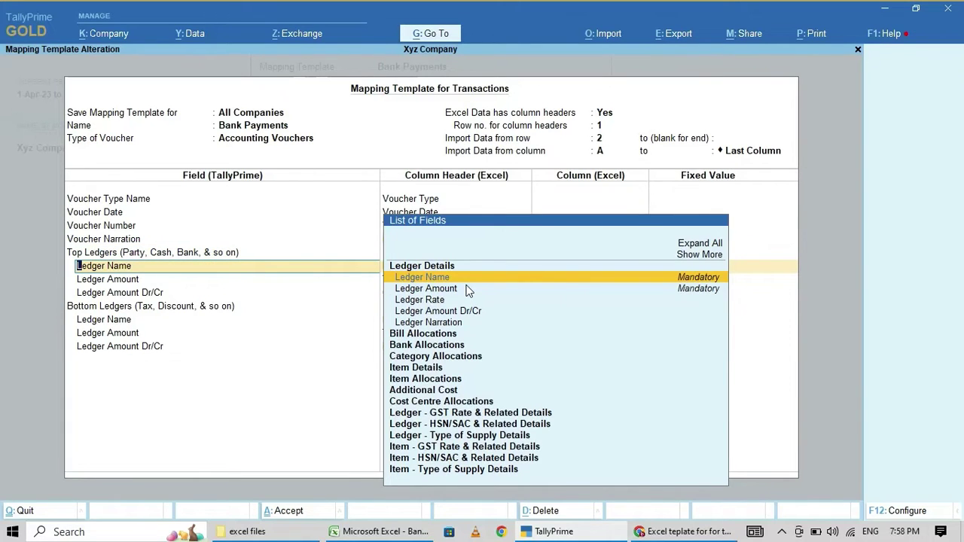
{"action": "key", "text": "Return"}
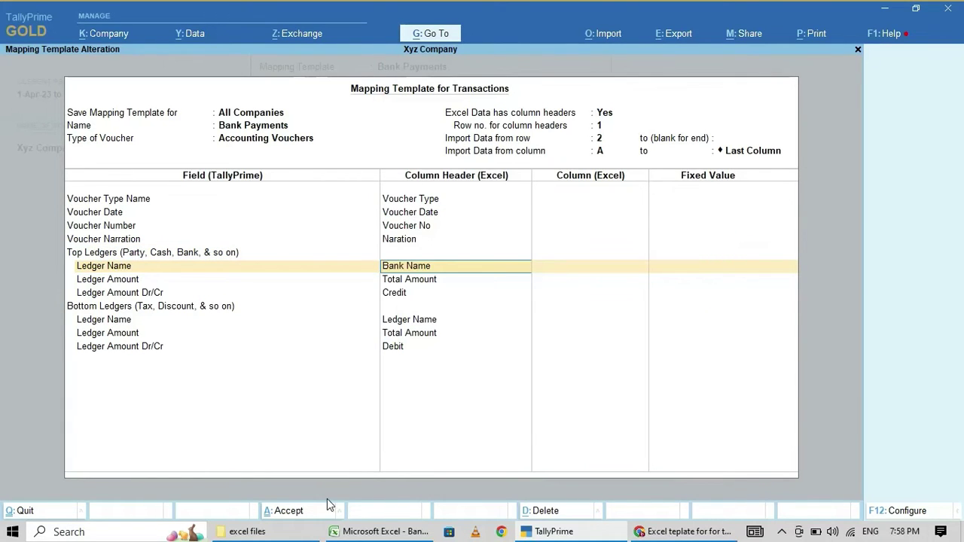
Check the Bank Name header in the Excel sheet, then keep it mapped to the Top Ledgers' Ledger Name in TallyPrime.
{"action": "left_click", "coordinate": [365, 532]}
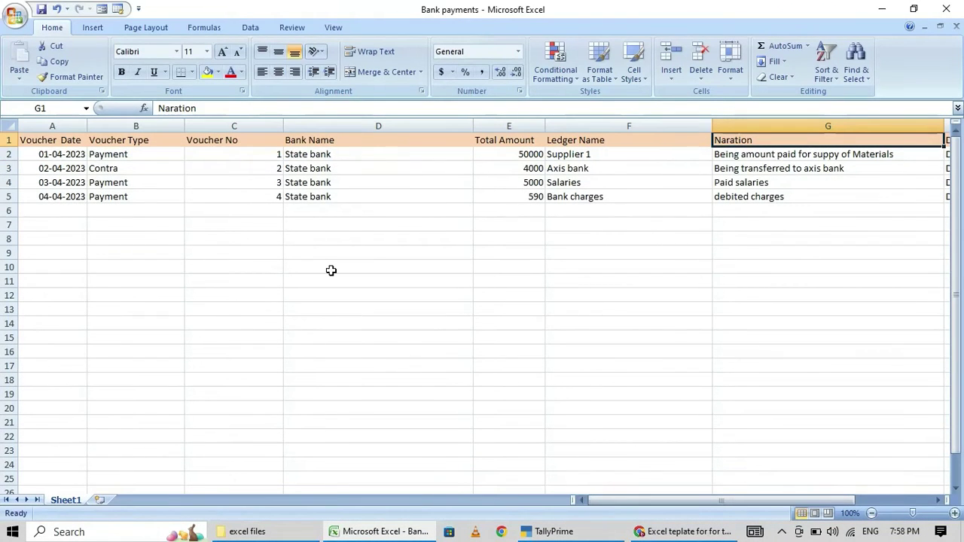
{"action": "left_click", "coordinate": [317, 140]}
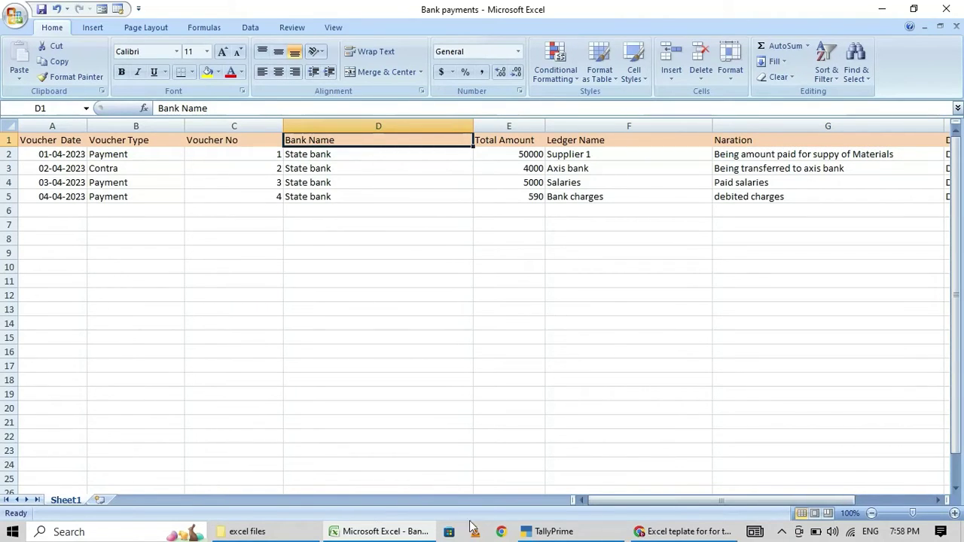
{"action": "left_click", "coordinate": [557, 533]}
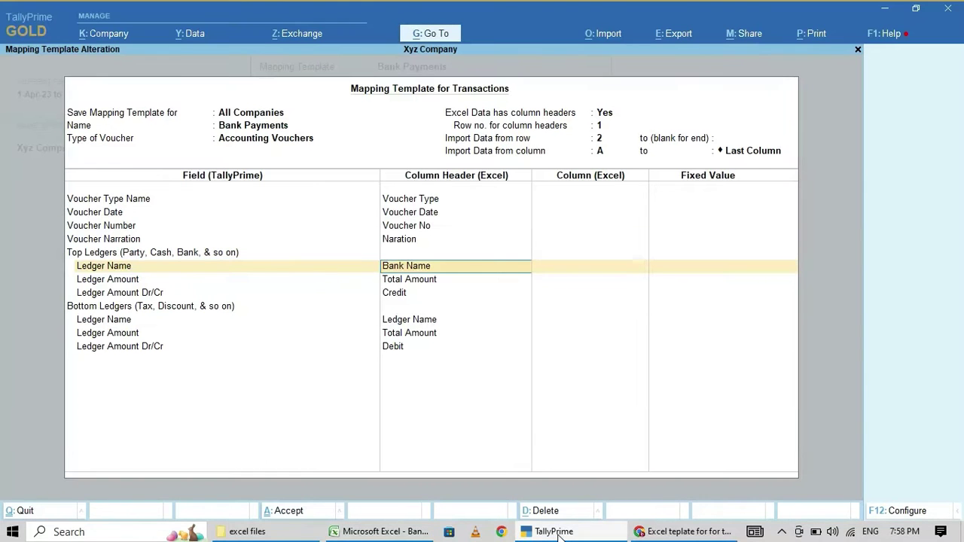
{"action": "key", "text": "Return"}
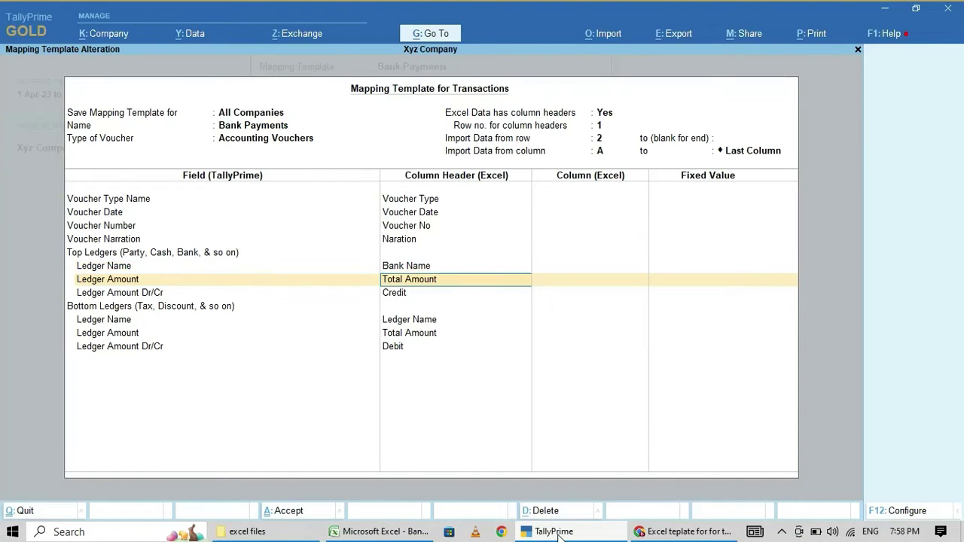
Check the Total Amount column of the Bank payments sheet in Excel, then return to the TallyPrime mapping template.
{"action": "left_click", "coordinate": [377, 532]}
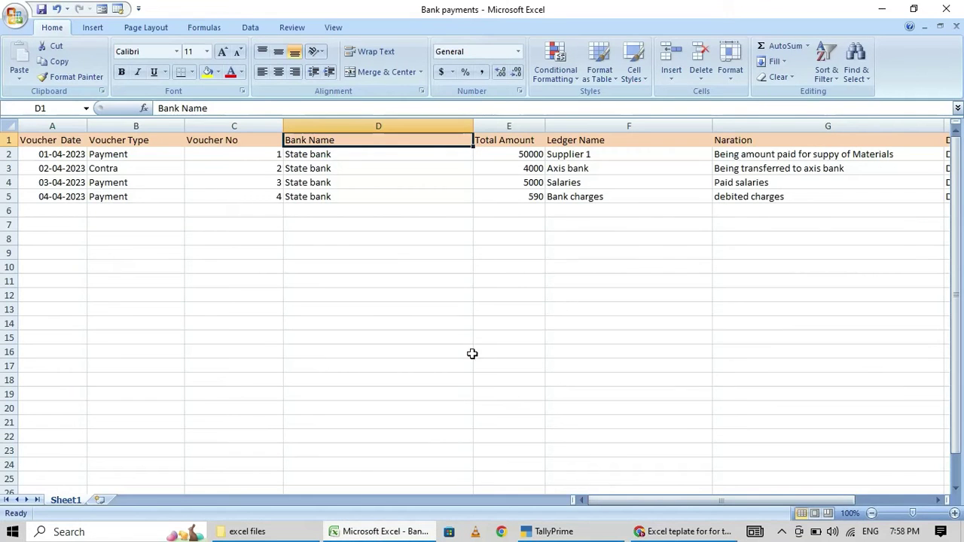
{"action": "left_click", "coordinate": [519, 156]}
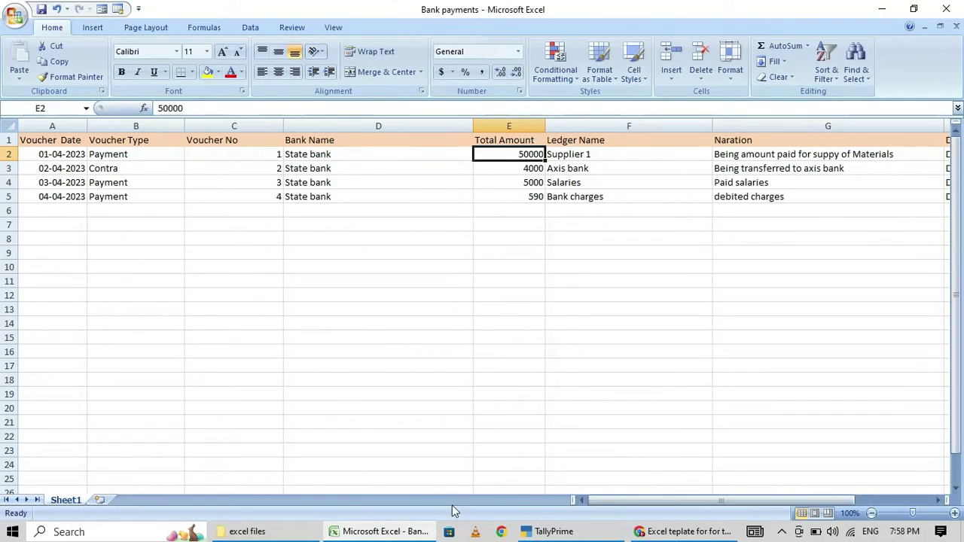
{"action": "left_click", "coordinate": [528, 532]}
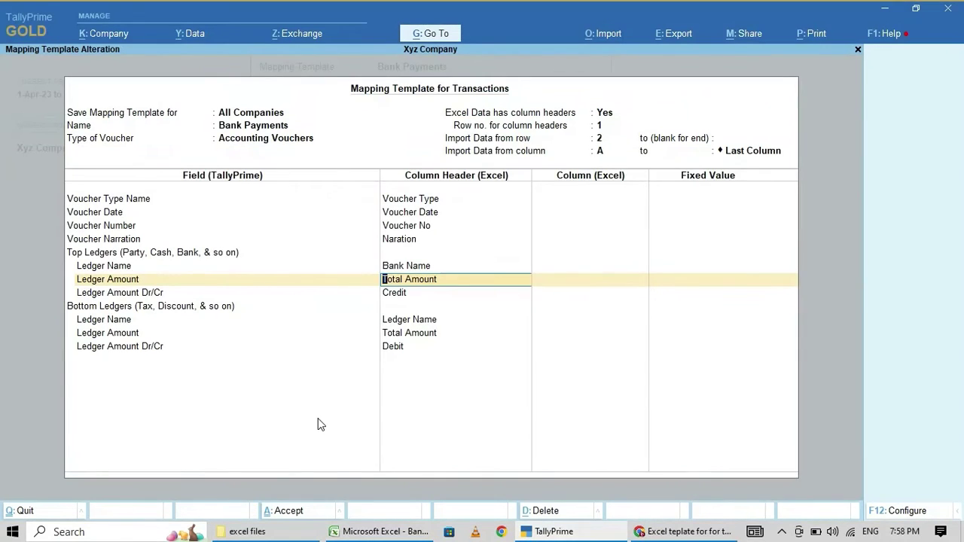
Keep the Top Ledgers' Ledger Amount Dr/Cr mapped to Credit and end that group's field list.
{"action": "key", "text": "Down"}
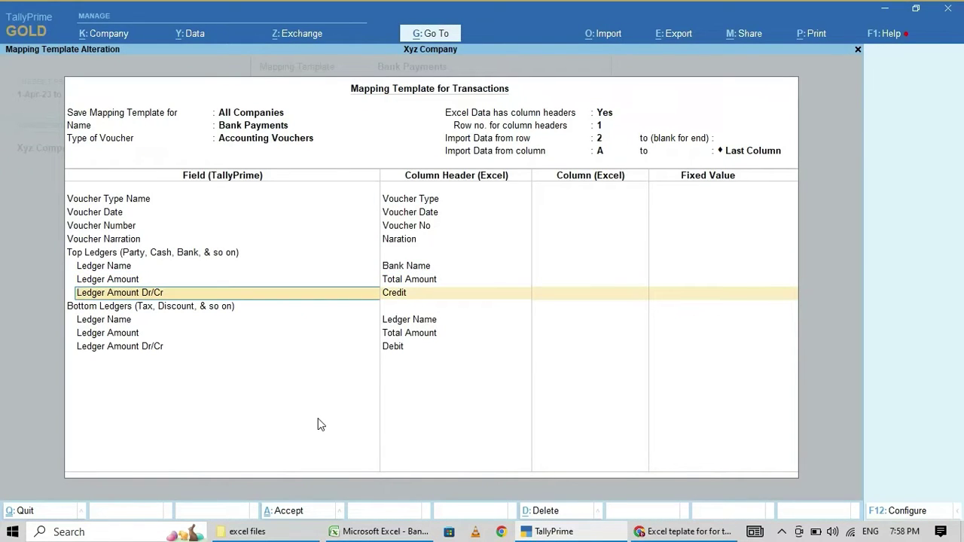
{"action": "key", "text": "Return"}
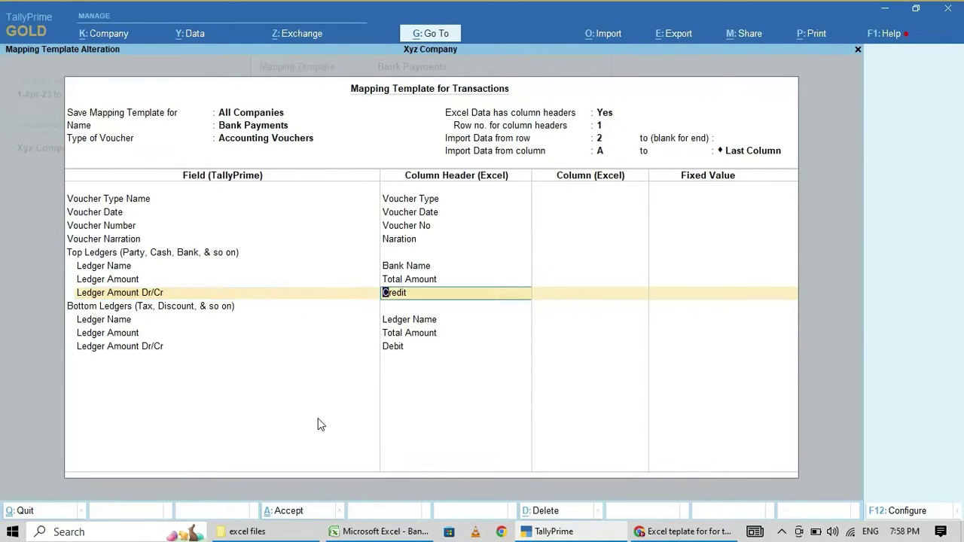
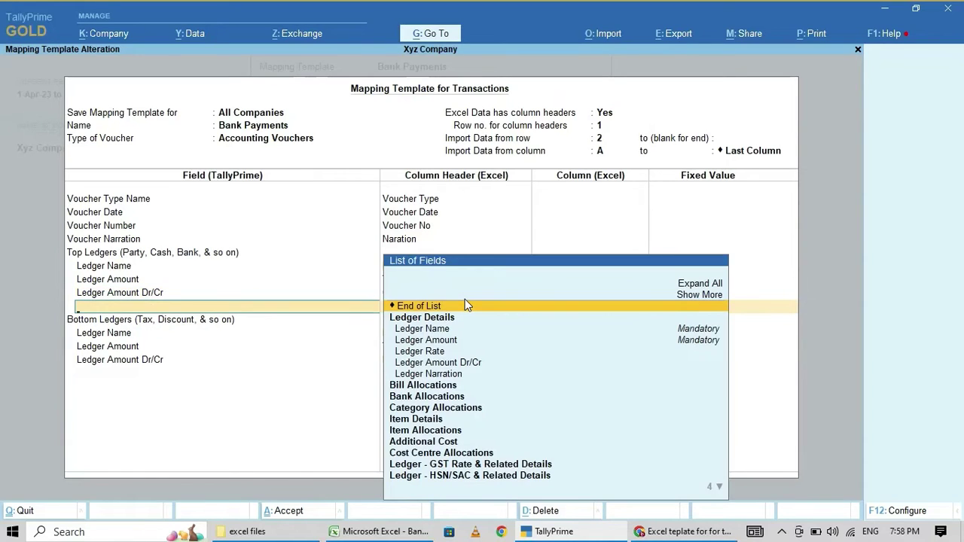
{"action": "left_click", "coordinate": [464, 305]}
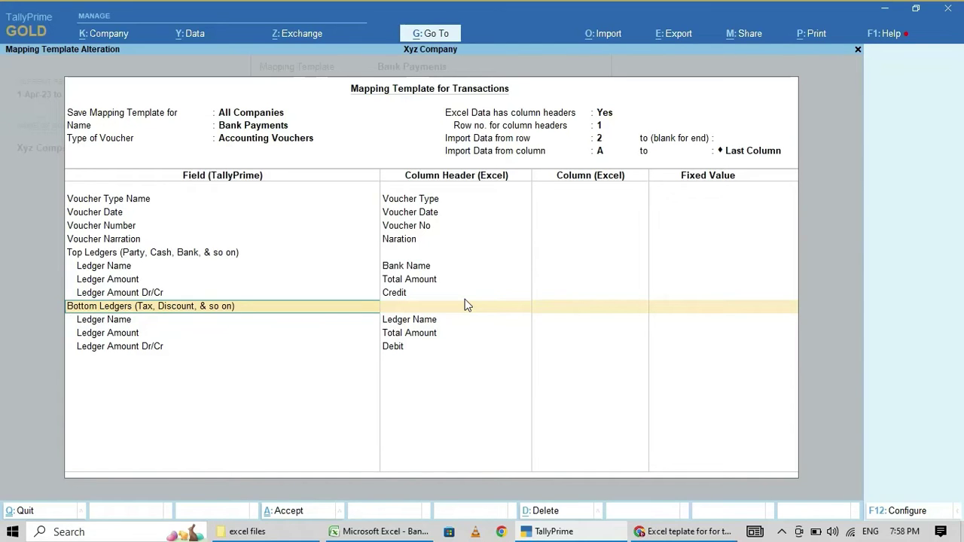
Choose Bottom Ledgers (Tax, Discount, & so on) as the field group, with Ledger Name as its first field.
{"action": "key", "text": "Down"}
{"action": "left_click", "coordinate": [465, 305]}
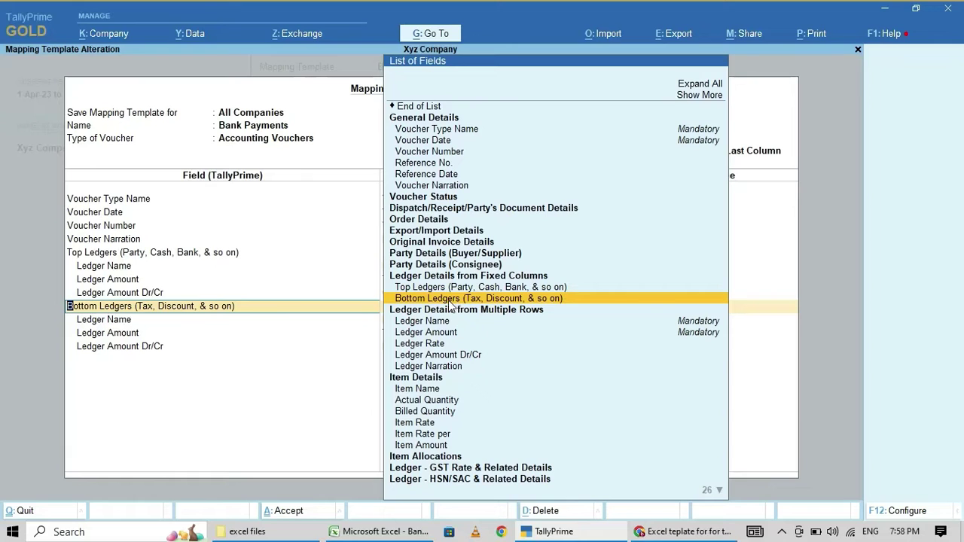
{"action": "left_click", "coordinate": [475, 299]}
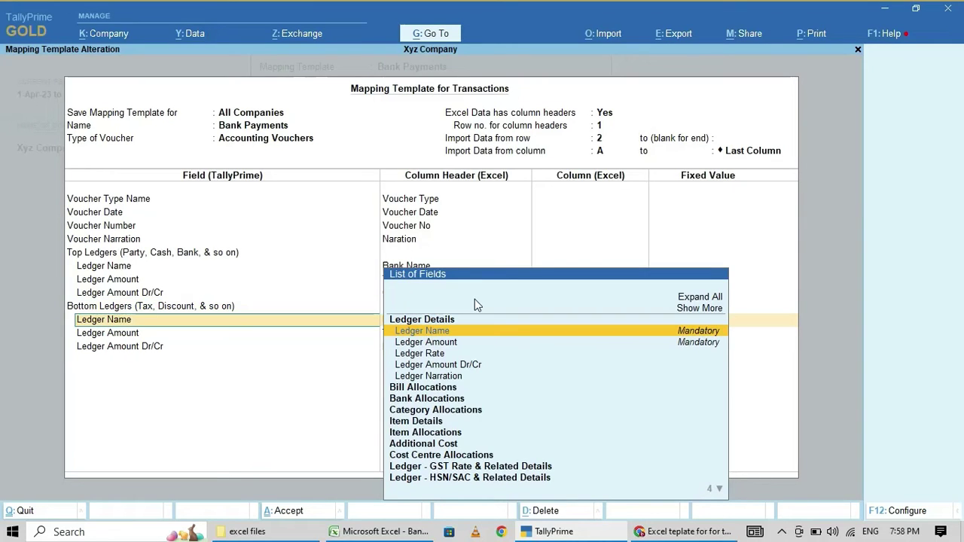
{"action": "key", "text": "Return"}
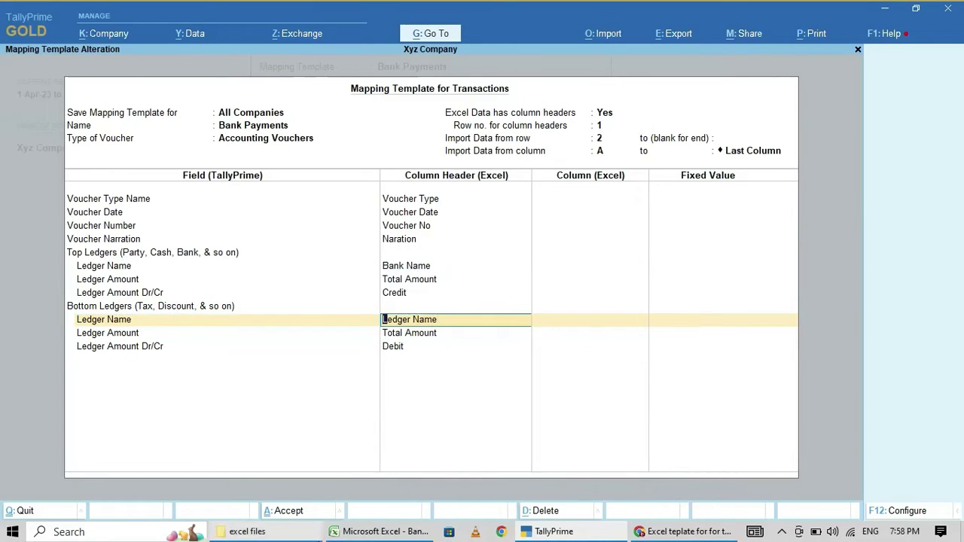
Check the Ledger Name column of the Bank payments sheet in Excel, then return to the TallyPrime mapping template.
{"action": "left_click", "coordinate": [381, 532]}
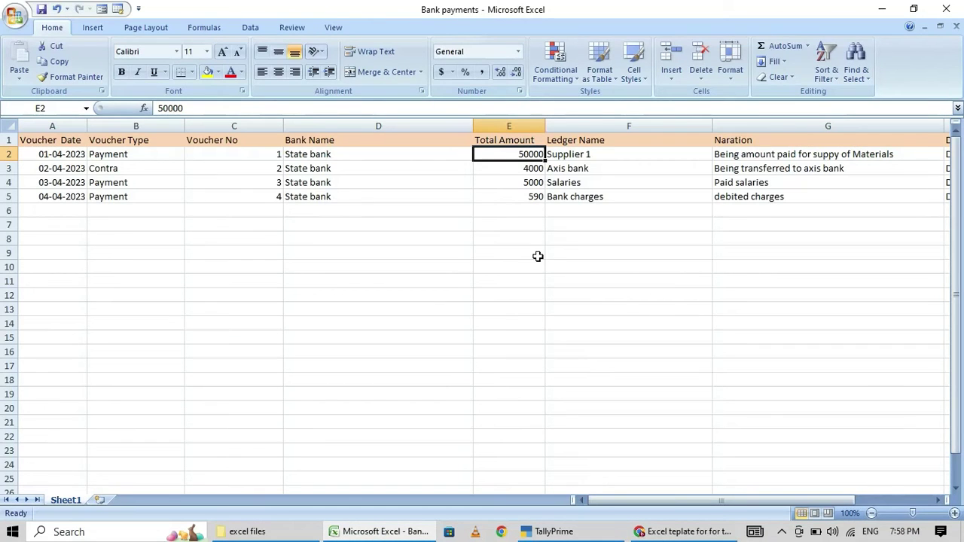
{"action": "left_click", "coordinate": [588, 142]}
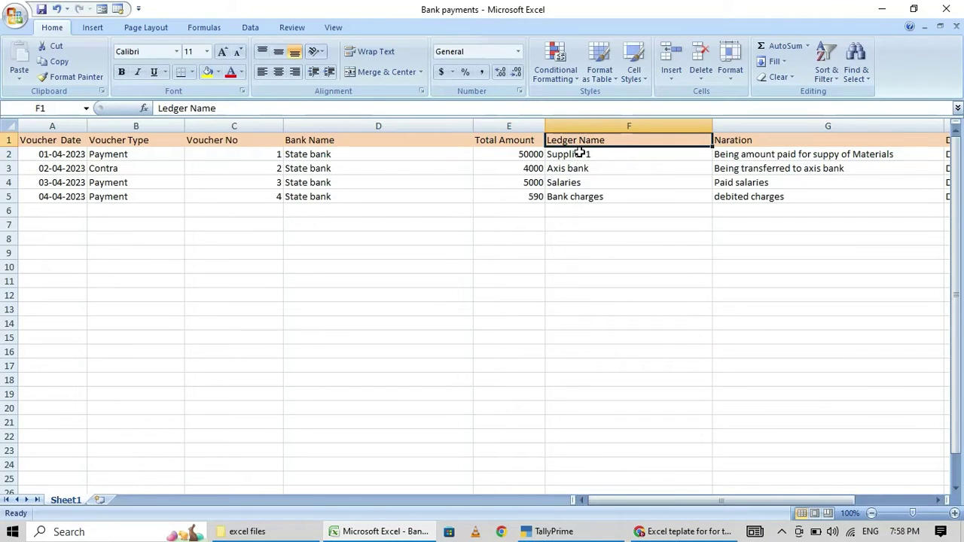
{"action": "left_click", "coordinate": [365, 536]}
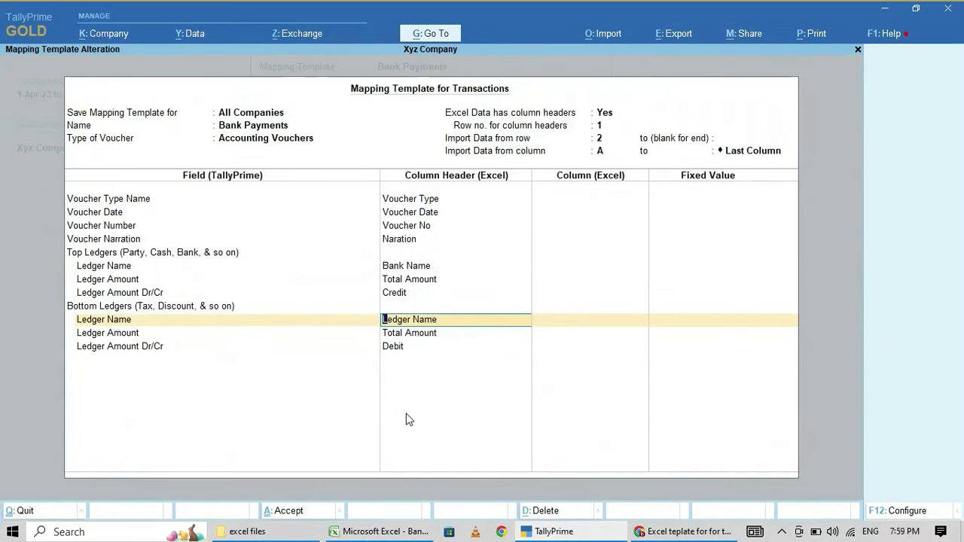
Keep the Bottom Ledgers' Ledger Name mapped to Ledger Name and Ledger Amount mapped to Total Amount, checking the amount column in Excel.
{"action": "key", "text": "Return"}
{"action": "key", "text": "Return"}
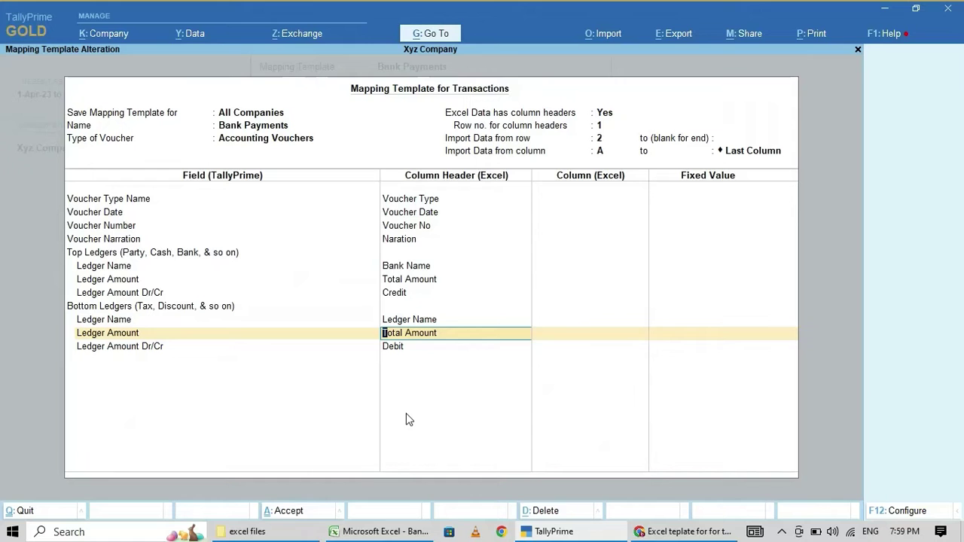
{"action": "left_click", "coordinate": [363, 536]}
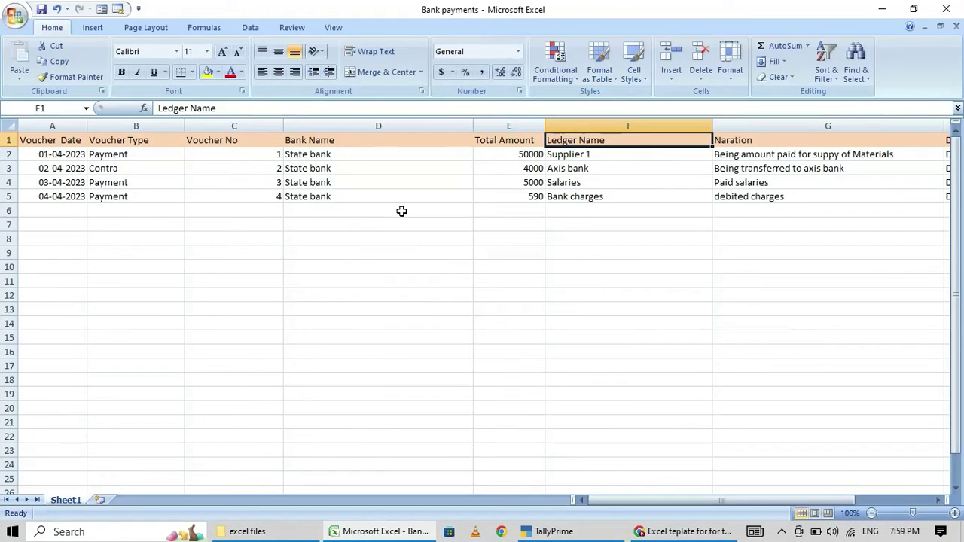
{"action": "left_click", "coordinate": [527, 155]}
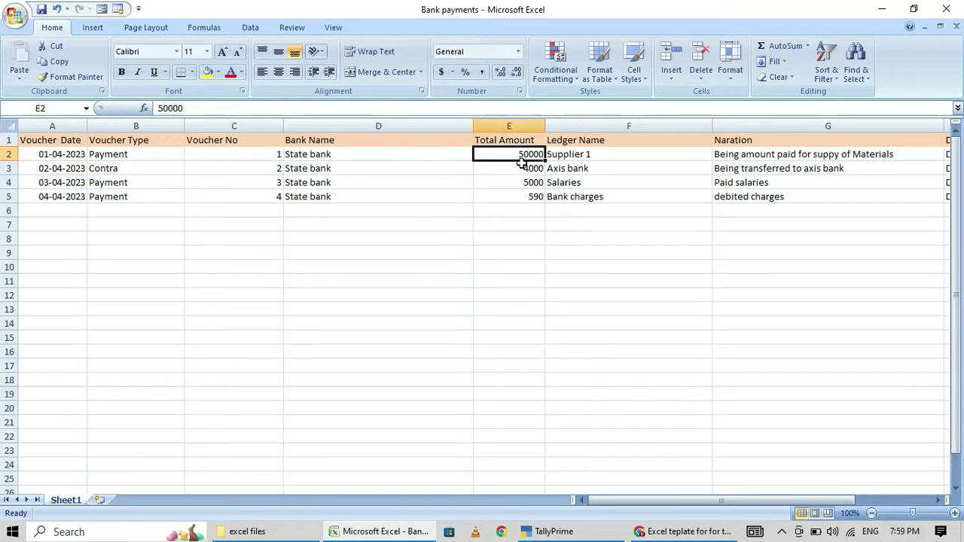
{"action": "left_click", "coordinate": [392, 533]}
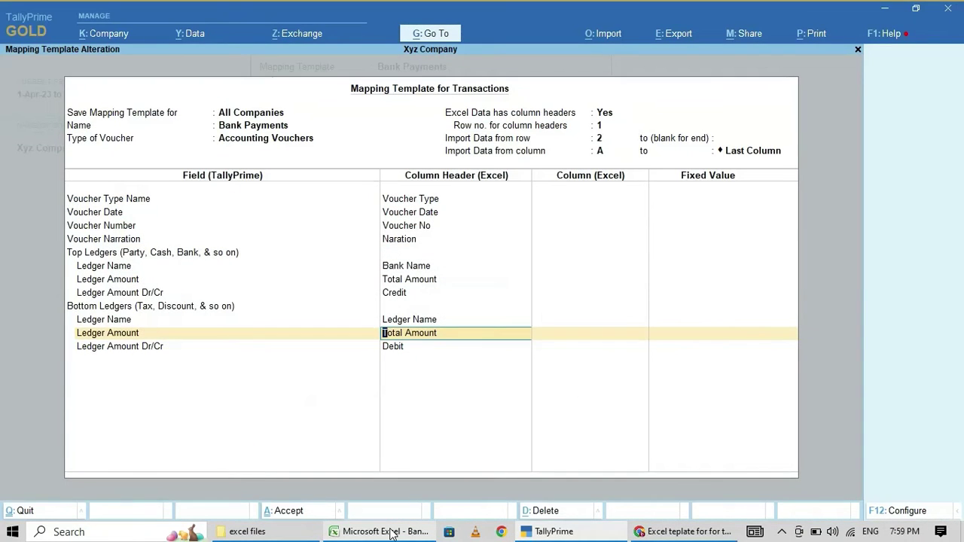
{"action": "key", "text": "Return"}
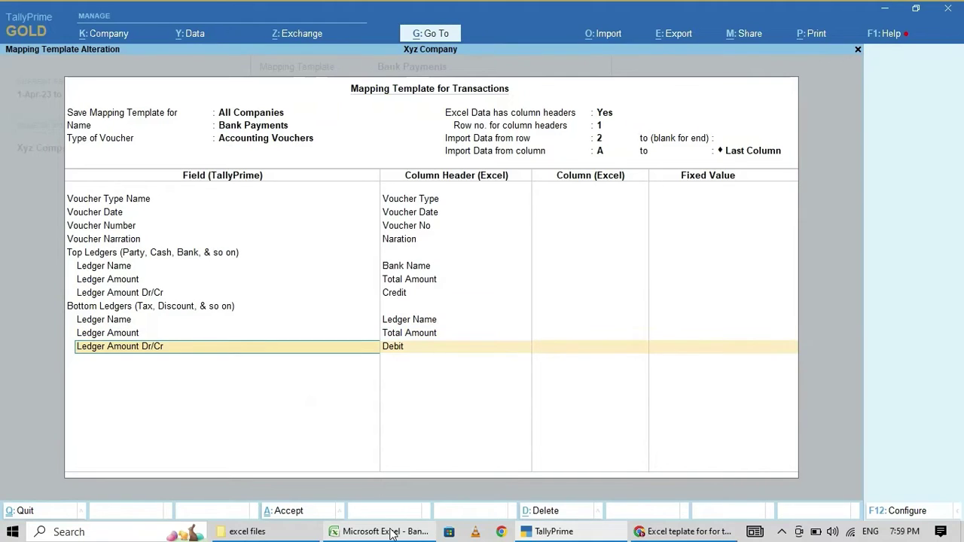
Keep the Bottom Ledgers' Ledger Amount Dr/Cr mapped to Debit, end the field list and save the mapping template.
{"action": "key", "text": "Return"}
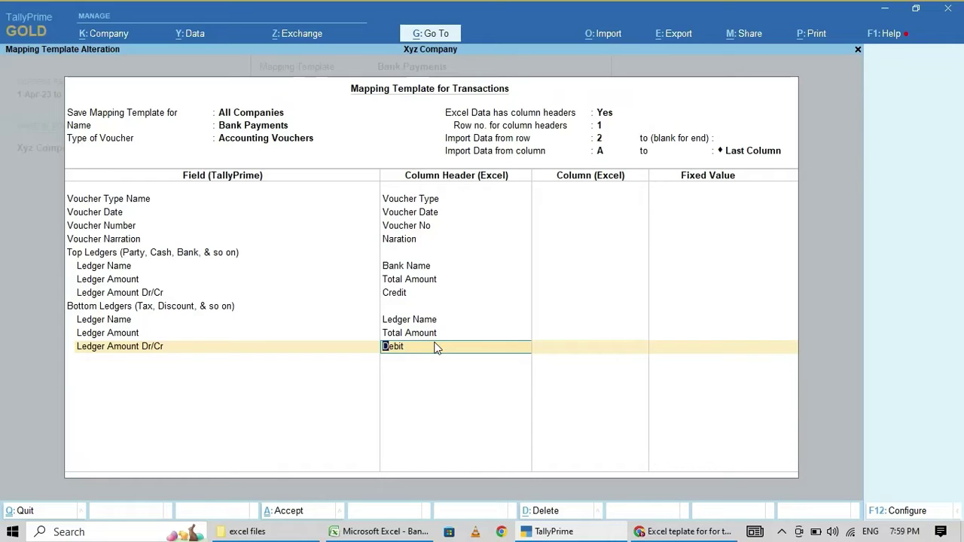
{"action": "key", "text": "Return"}
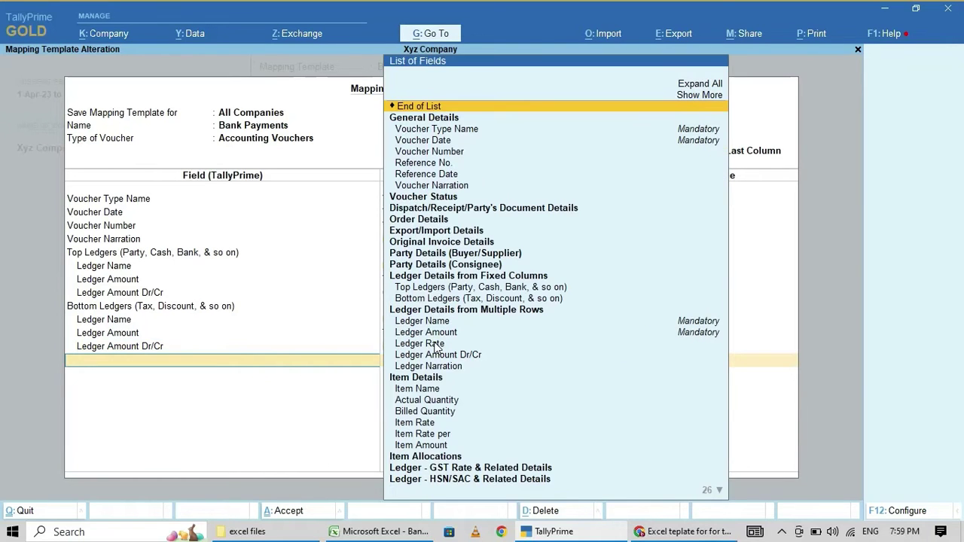
{"action": "key", "text": "Return"}
{"action": "key", "text": "y"}
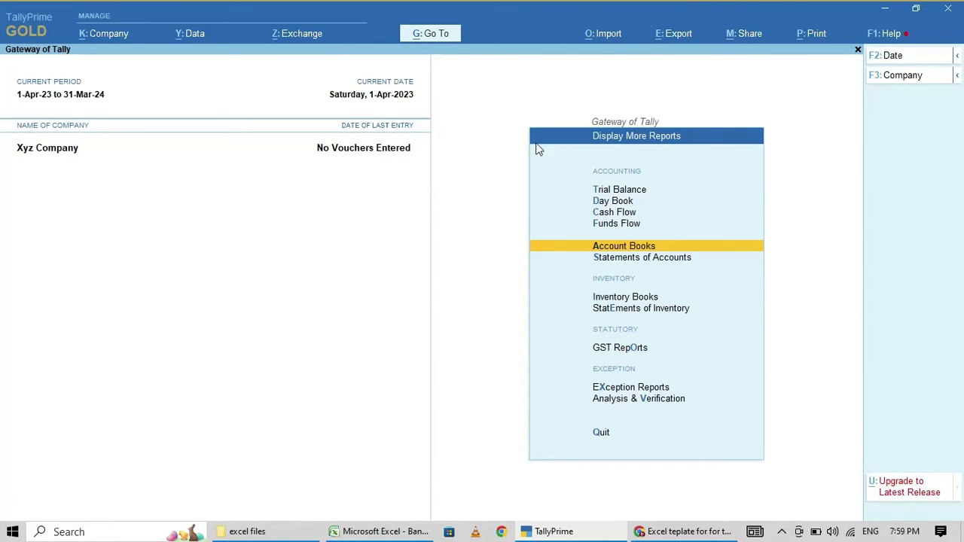
Open the company data import options and go to Manage.
{"action": "left_click", "coordinate": [607, 35]}
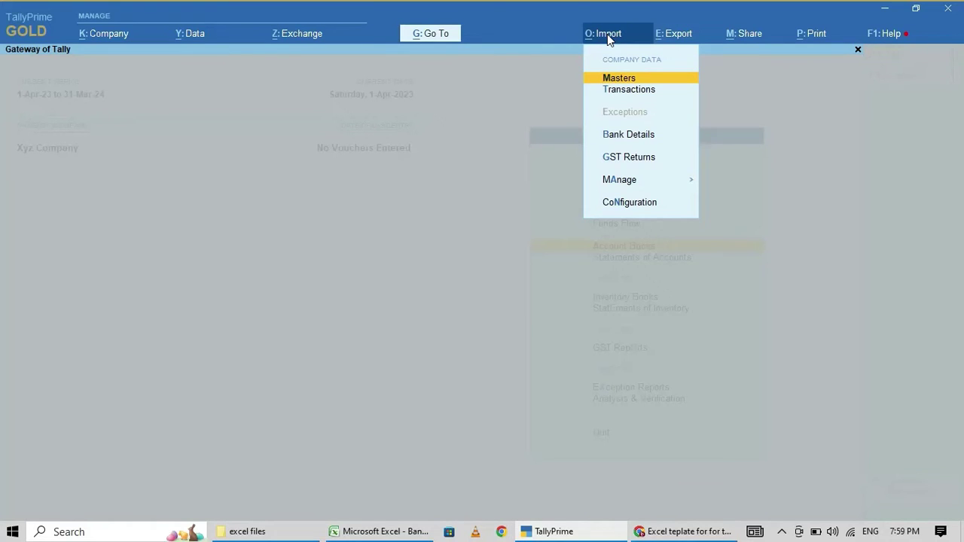
{"action": "key", "text": "Down"}
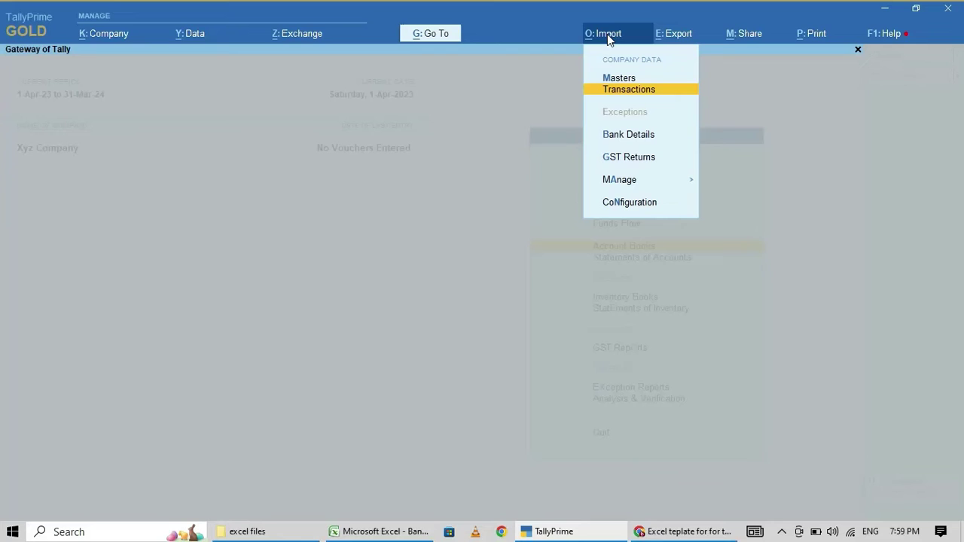
{"action": "key", "text": "Down"}
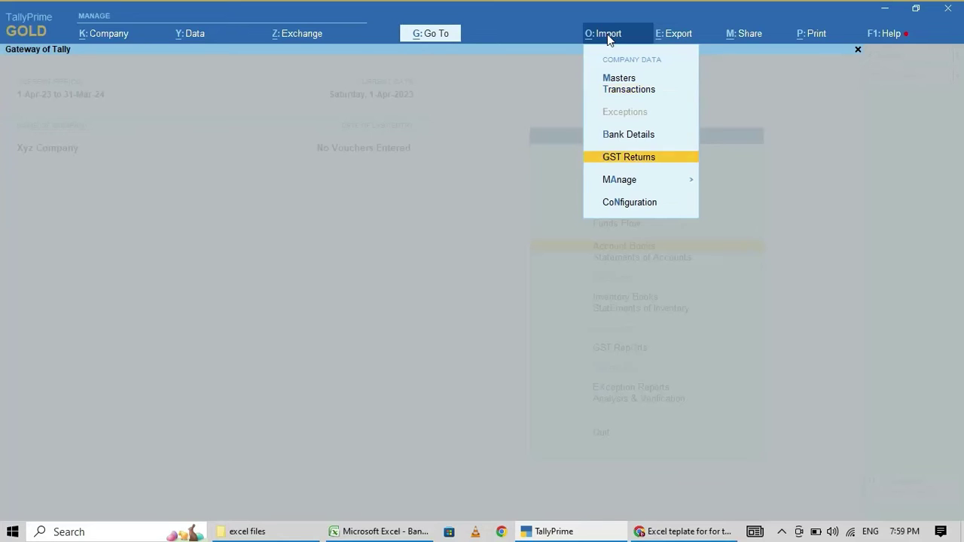
{"action": "key", "text": "Down"}
{"action": "key", "text": "Down"}
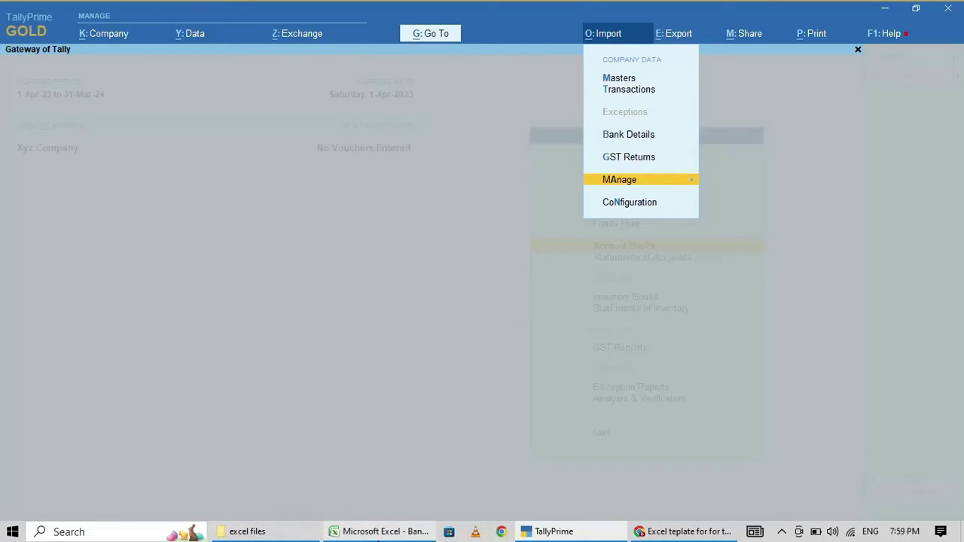
Review the Bank payments sheet's columns from Voucher Type to Credit in Excel, then return to TallyPrime.
{"action": "left_click", "coordinate": [381, 531]}
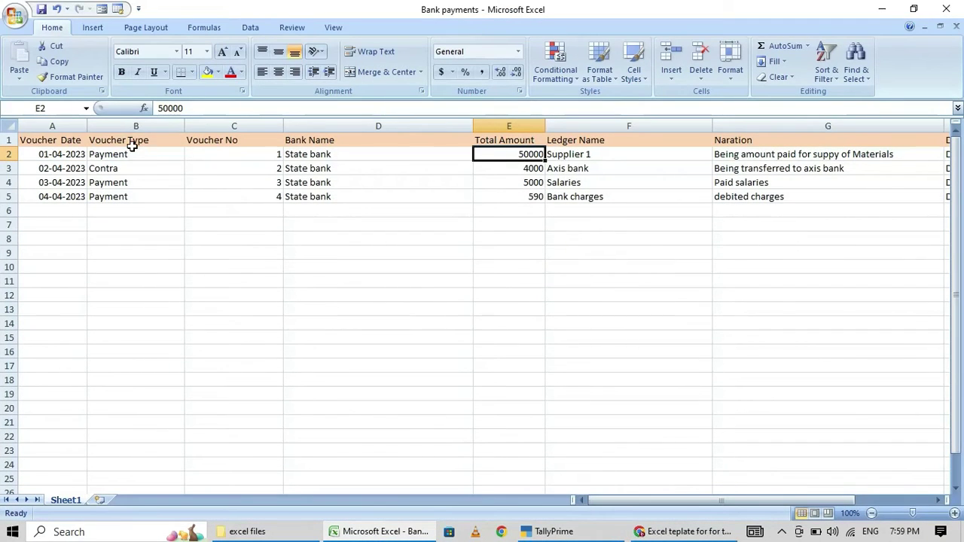
{"action": "key", "text": "Left"}
{"action": "key", "text": "Left"}
{"action": "key", "text": "Left"}
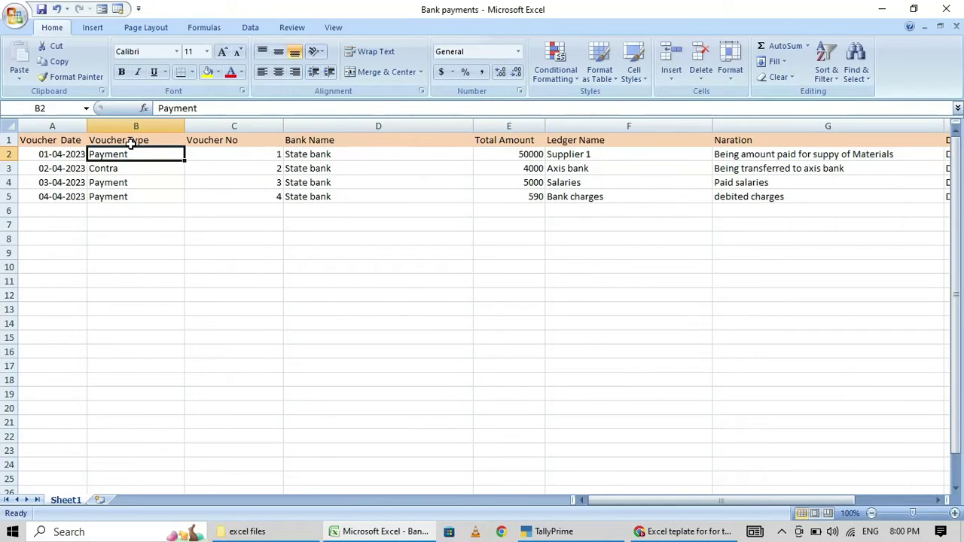
{"action": "key", "text": "Right"}
{"action": "key", "text": "Right"}
{"action": "key", "text": "Right"}
{"action": "key", "text": "Right"}
{"action": "key", "text": "Right"}
{"action": "key", "text": "Right"}
{"action": "key", "text": "Right"}
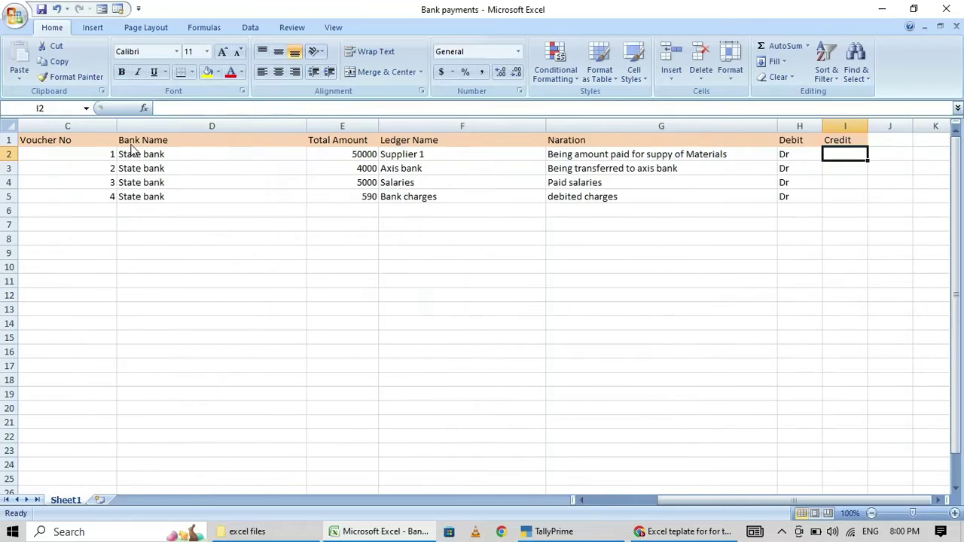
{"action": "key", "text": "Left"}
{"action": "key", "text": "Left"}
{"action": "key", "text": "Left"}
{"action": "key", "text": "Left"}
{"action": "key", "text": "Left"}
{"action": "key", "text": "Left"}
{"action": "key", "text": "Left"}
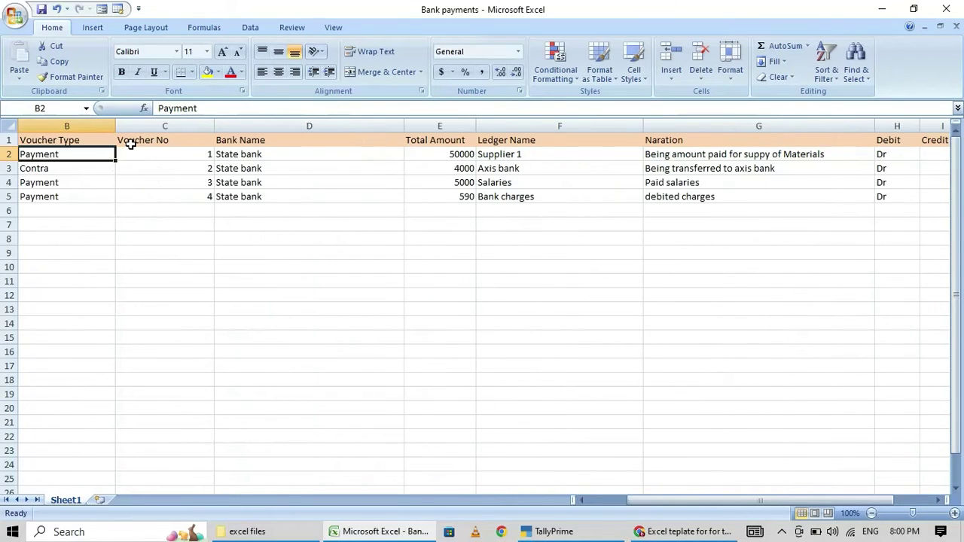
{"action": "left_click", "coordinate": [554, 532]}
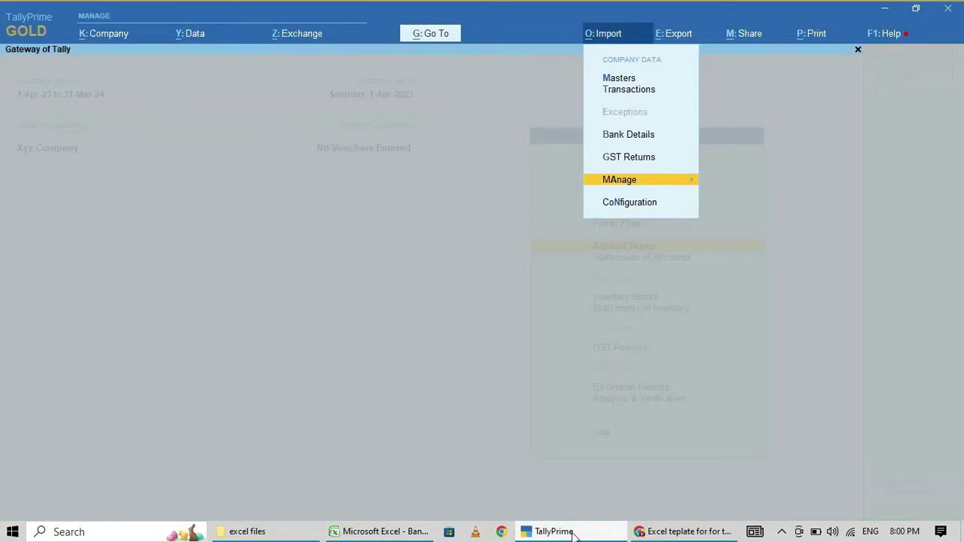
Open the Bank Payments transactions mapping template for alteration to review its field mapping, then quit the template without editing it.
{"action": "key", "text": "Return"}
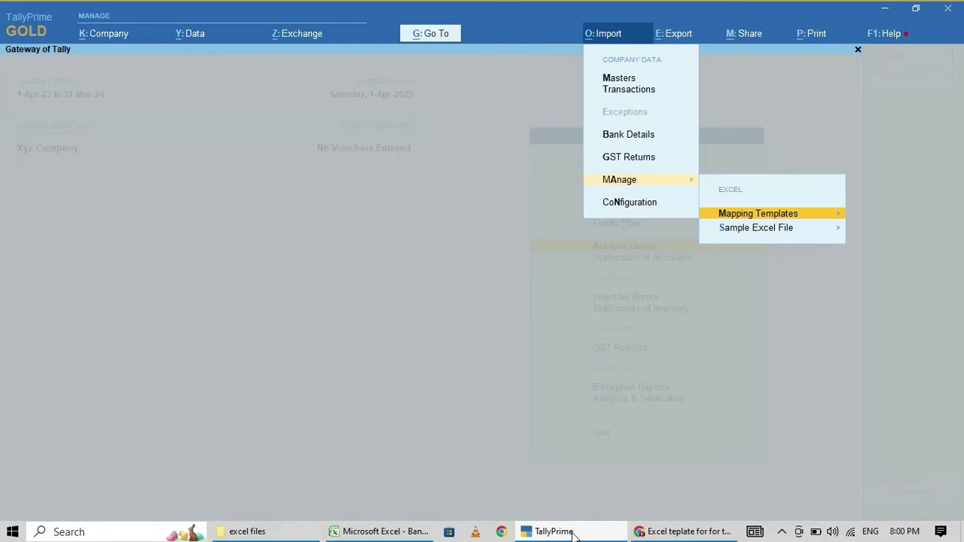
{"action": "key", "text": "Return"}
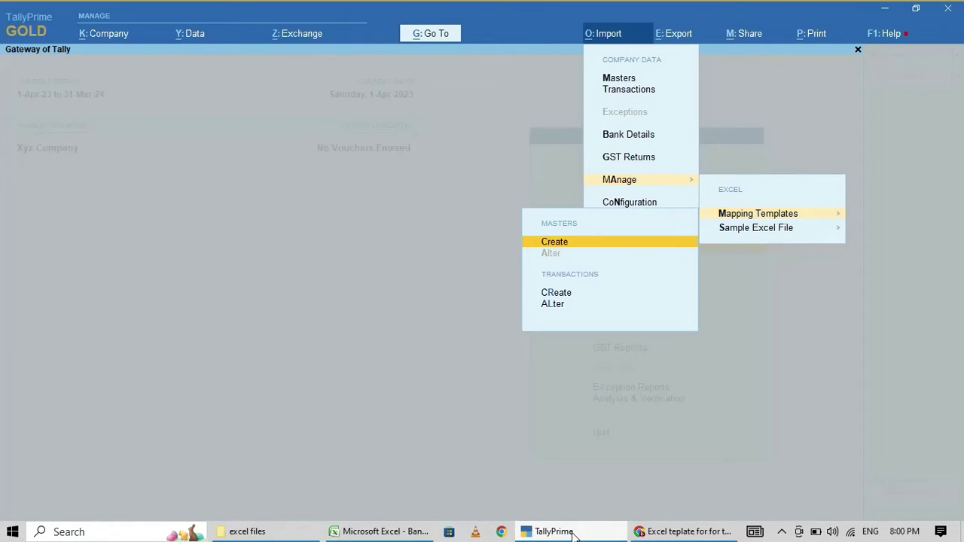
{"action": "key", "text": "Down"}
{"action": "key", "text": "Down"}
{"action": "key", "text": "Return"}
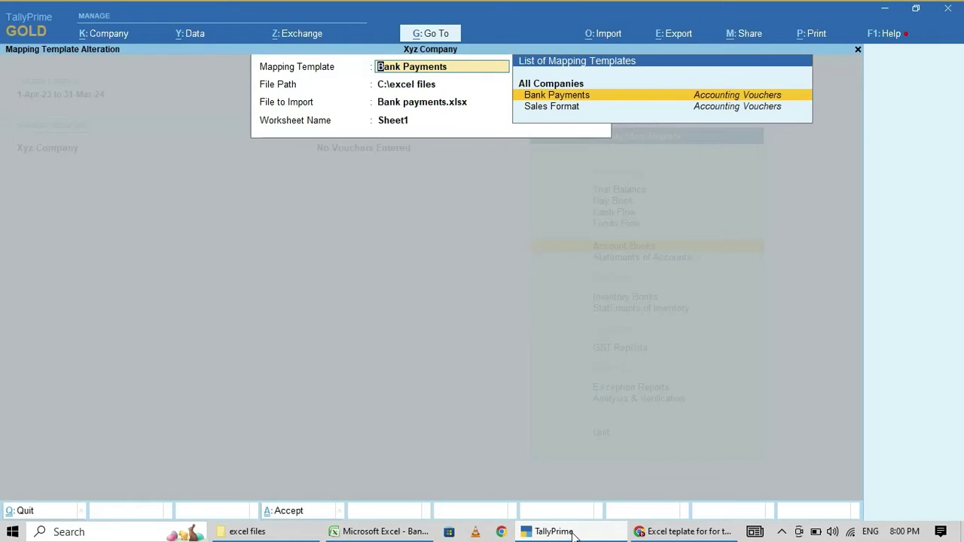
{"action": "key", "text": "Return"}
{"action": "key", "text": "Return"}
{"action": "key", "text": "Return"}
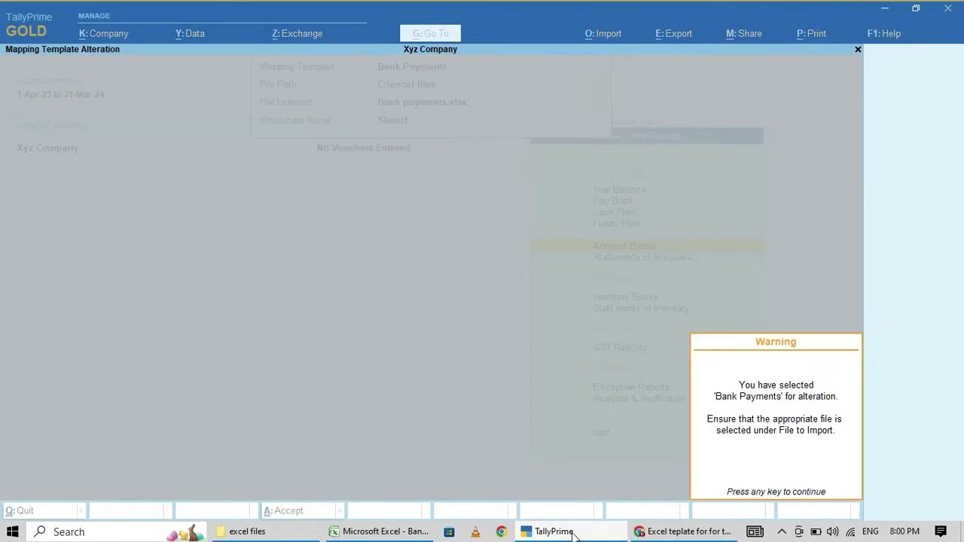
{"action": "key", "text": "Return"}
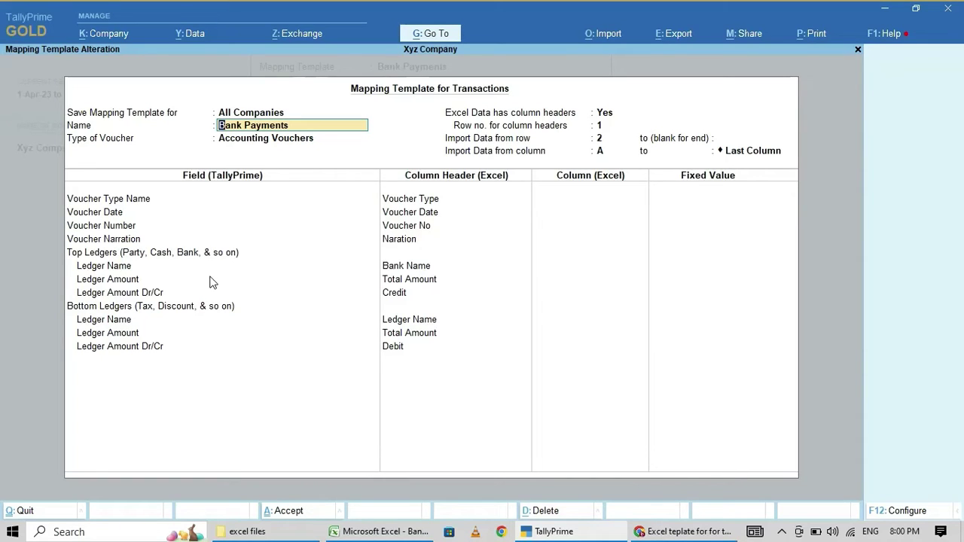
{"action": "key", "text": "BackSpace"}
{"action": "key", "text": "Escape"}
{"action": "key", "text": "y"}
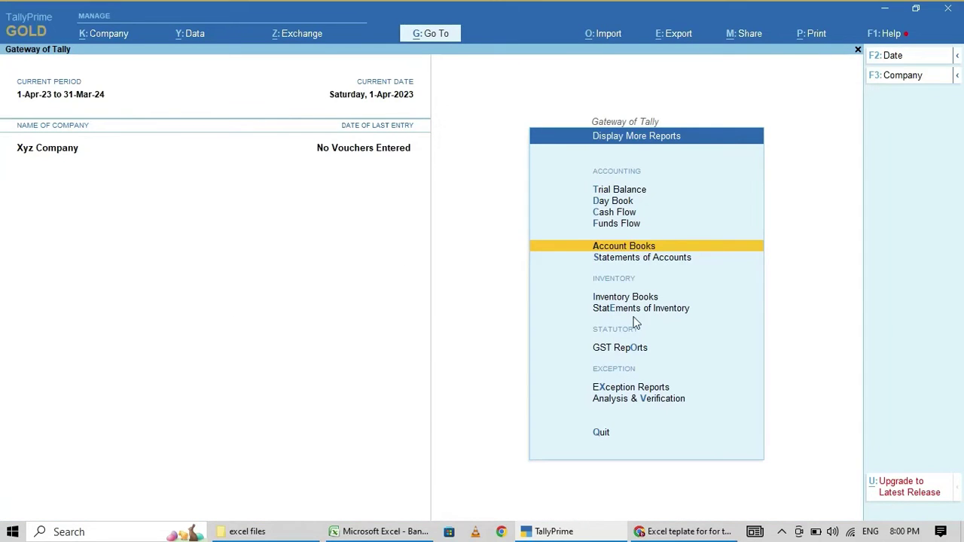
Start a transactions import in Excel (Spreadsheet) format from Sheet1 of Bank payments.xlsx in C:\excel files.
{"action": "left_click", "coordinate": [616, 34]}
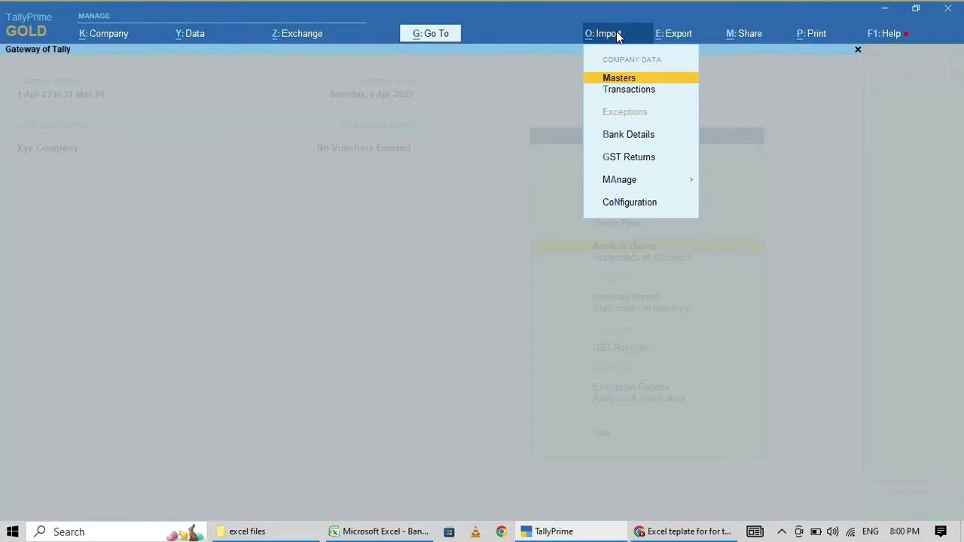
{"action": "key", "text": "Down"}
{"action": "key", "text": "Return"}
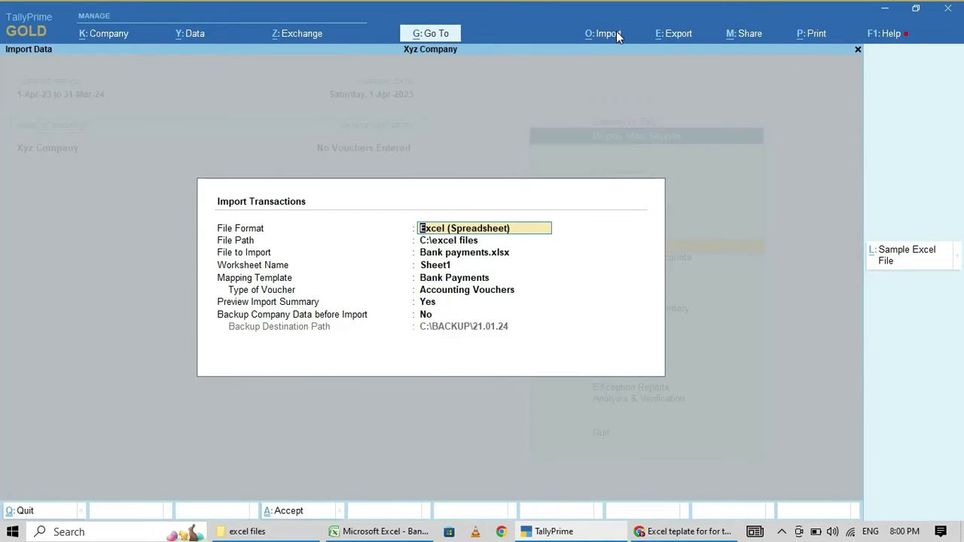
{"action": "key", "text": "Return"}
{"action": "key", "text": "Return"}
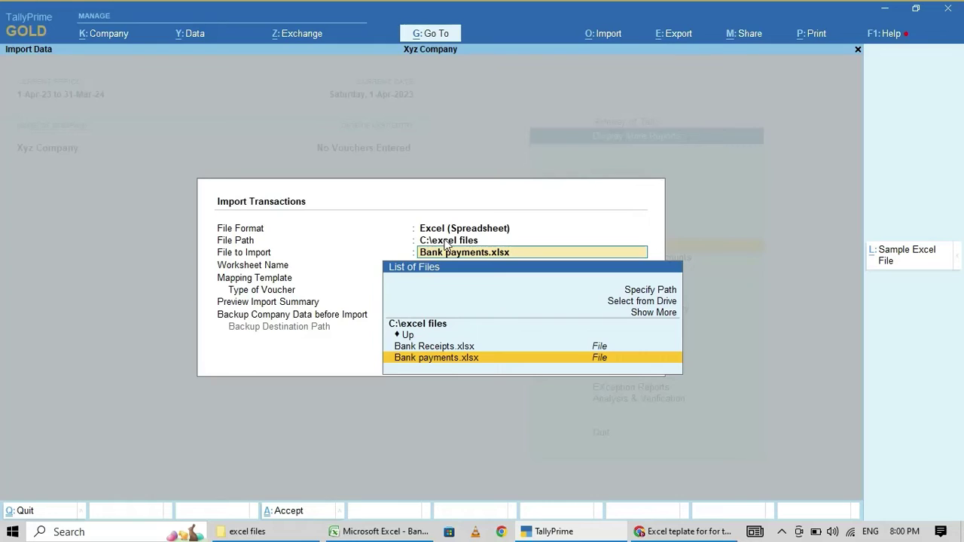
{"action": "key", "text": "Return"}
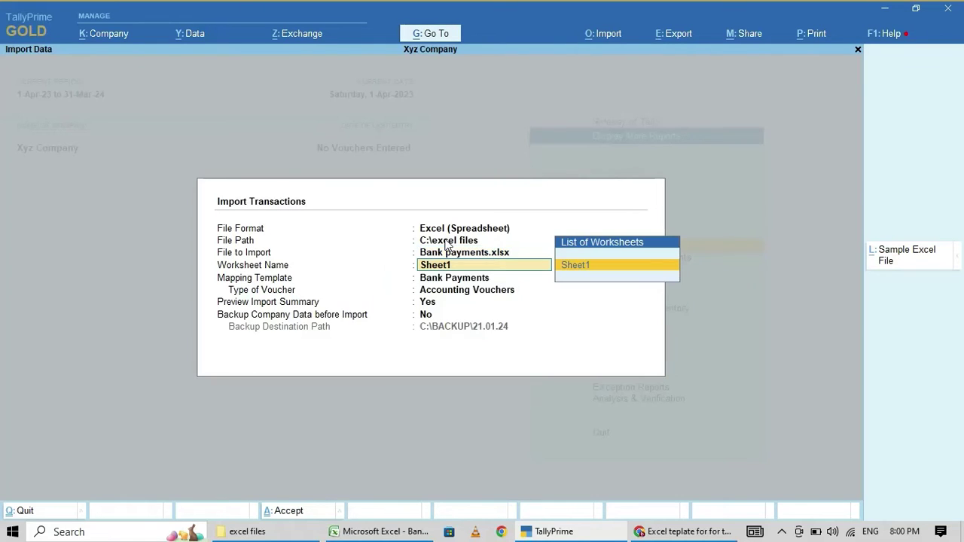
{"action": "key", "text": "Return"}
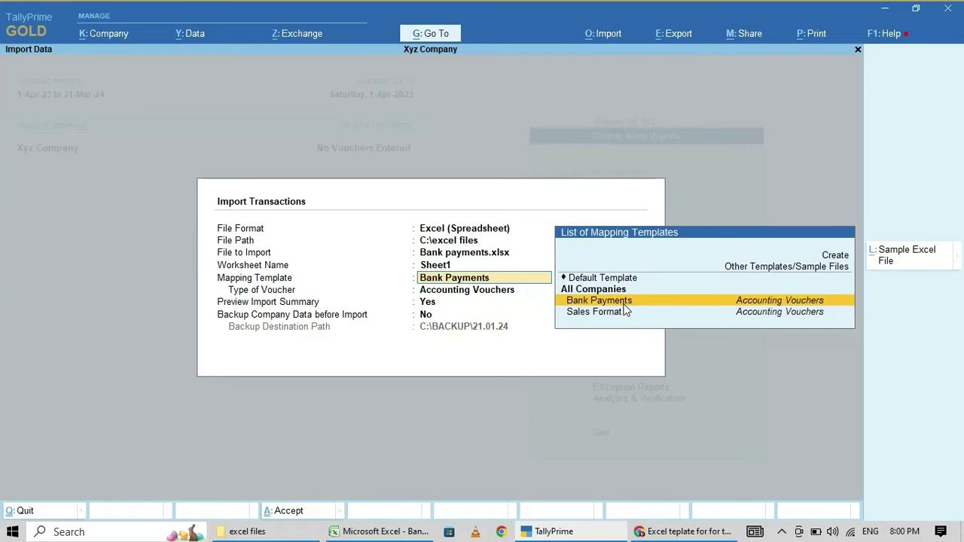
Use the Bank Payments mapping template for Accounting Vouchers and import the vouchers from the summary preview.
{"action": "key", "text": "Return"}
{"action": "key", "text": "Return"}
{"action": "key", "text": "Return"}
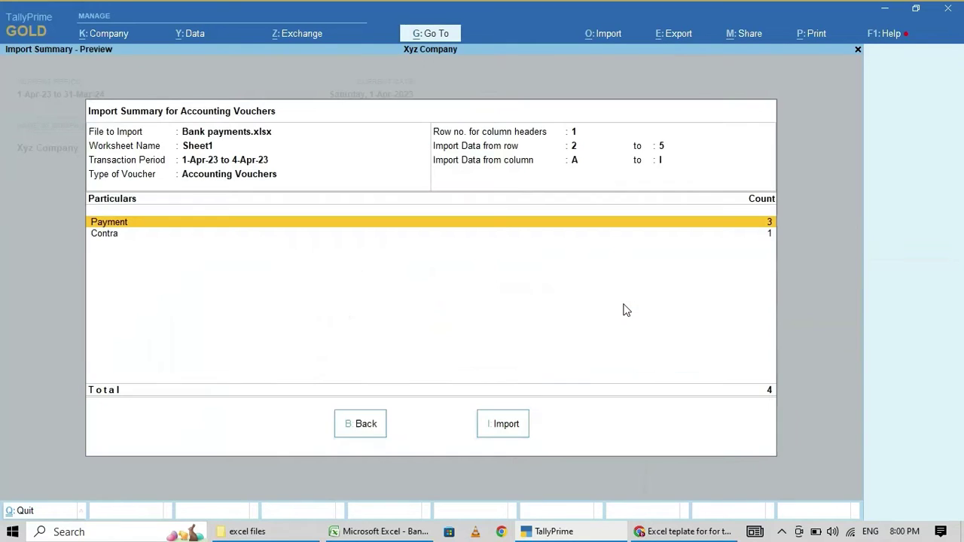
{"action": "left_click", "coordinate": [503, 427]}
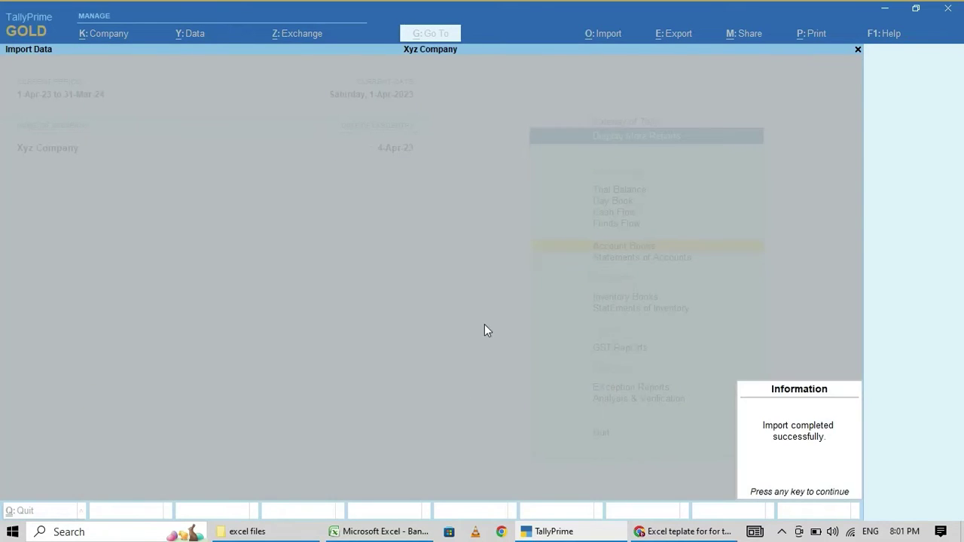
{"action": "key", "text": "Return"}
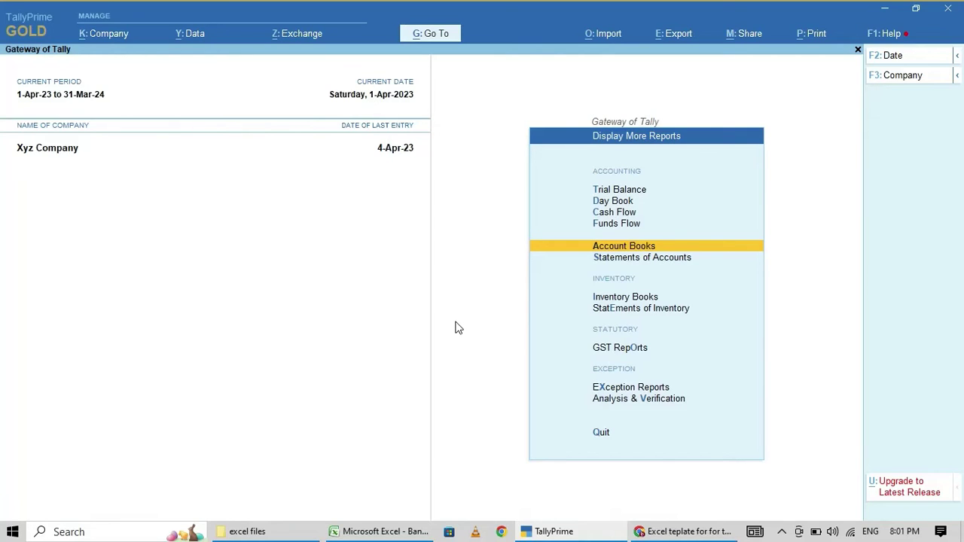
Open the State bank ledger from the account books to check the imported vouchers, then switch to the Bank payments sheet in Excel.
{"action": "key", "text": "Return"}
{"action": "key", "text": "Down"}
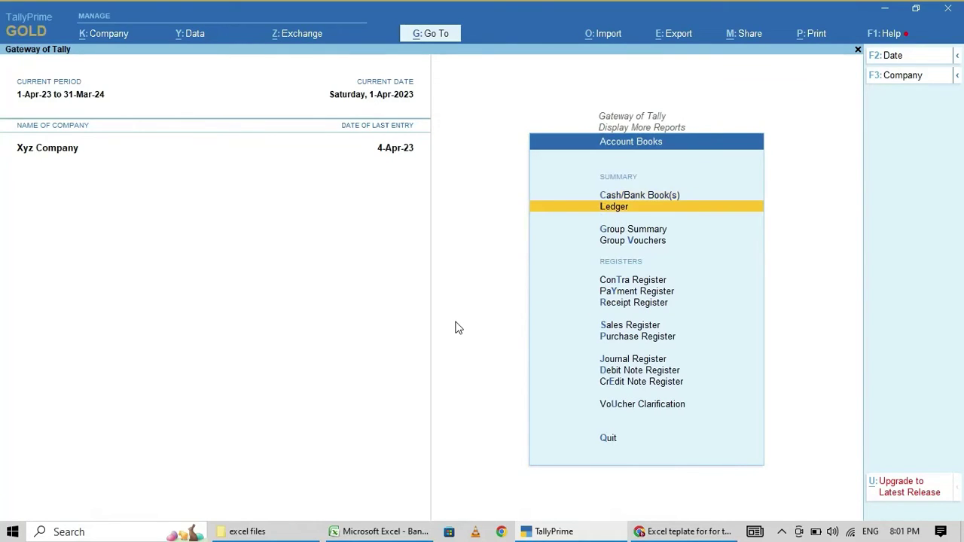
{"action": "key", "text": "Return"}
{"action": "type", "text": "State"}
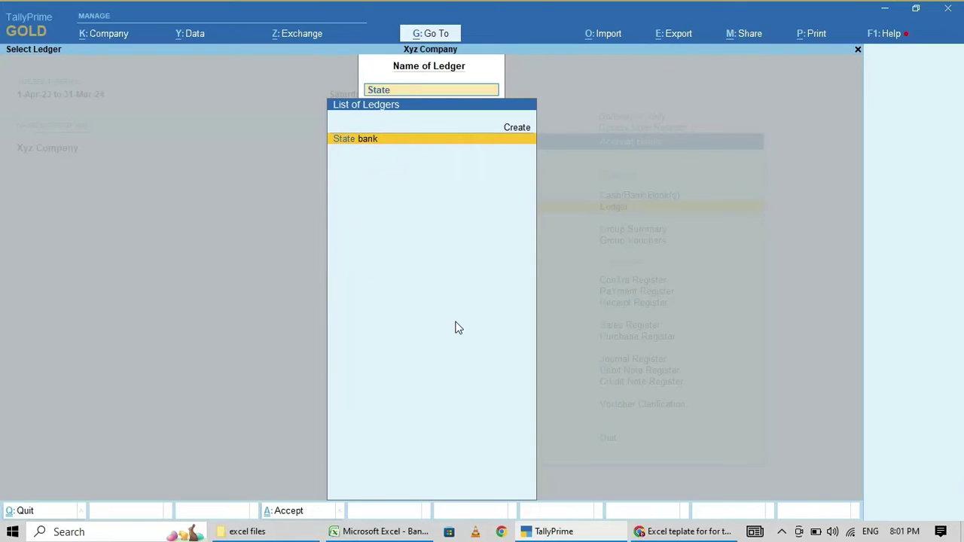
{"action": "key", "text": "Return"}
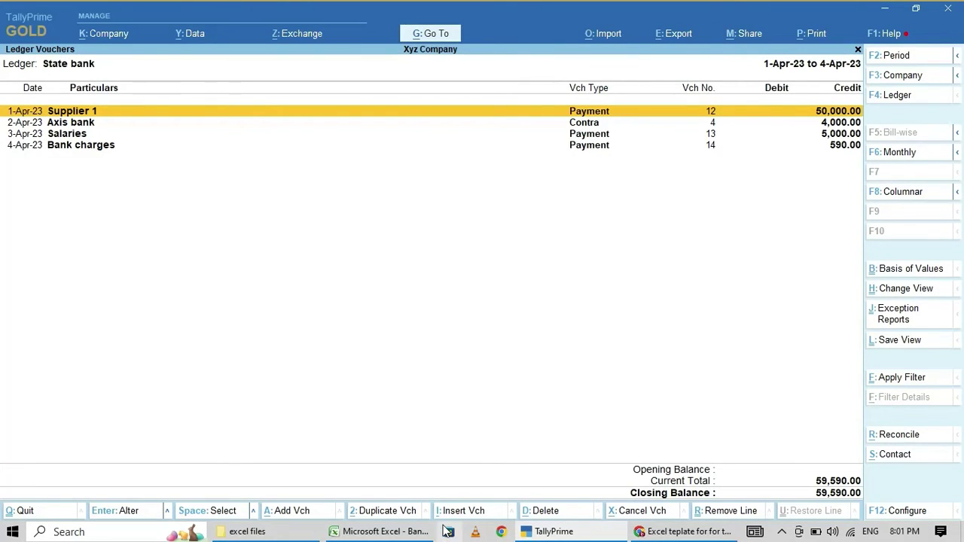
{"action": "left_click", "coordinate": [399, 535]}
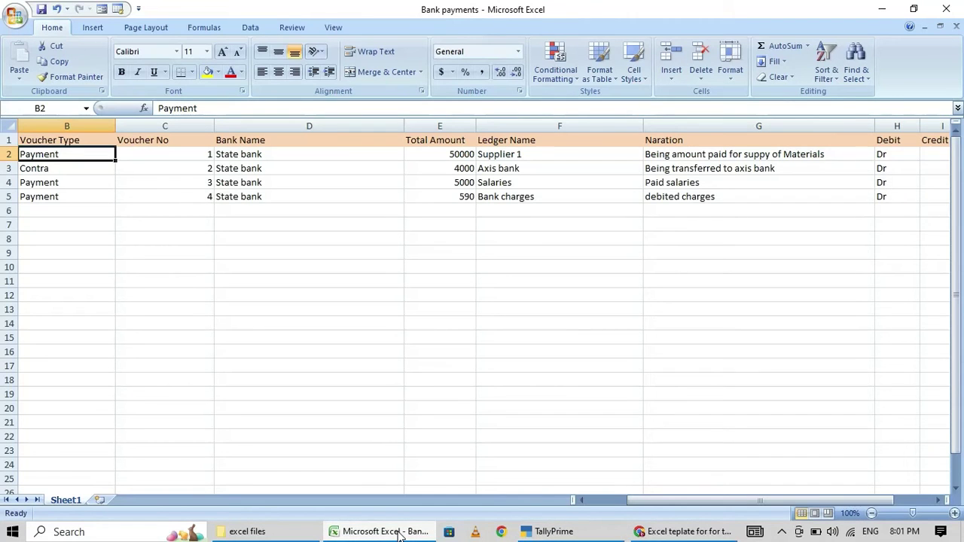
Compare the voucher amounts in the Bank payments sheet with the State bank ledger entries in TallyPrime.
{"action": "left_click", "coordinate": [410, 155]}
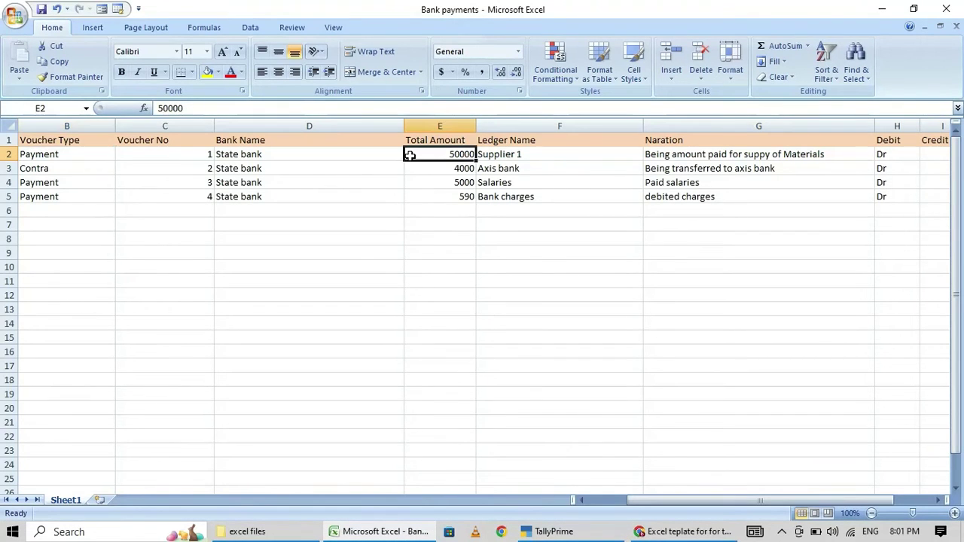
{"action": "left_click", "coordinate": [561, 532]}
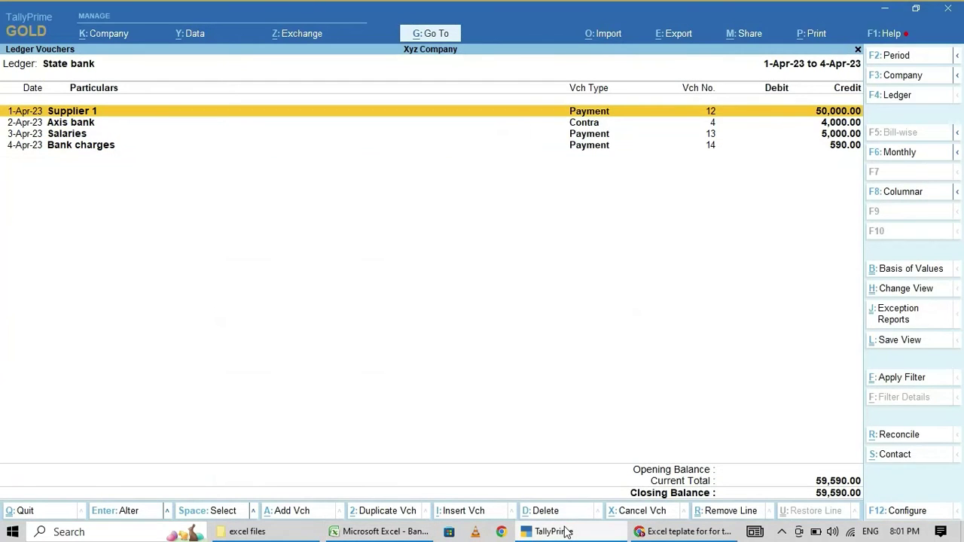
{"action": "key", "text": "Down"}
{"action": "key", "text": "Down"}
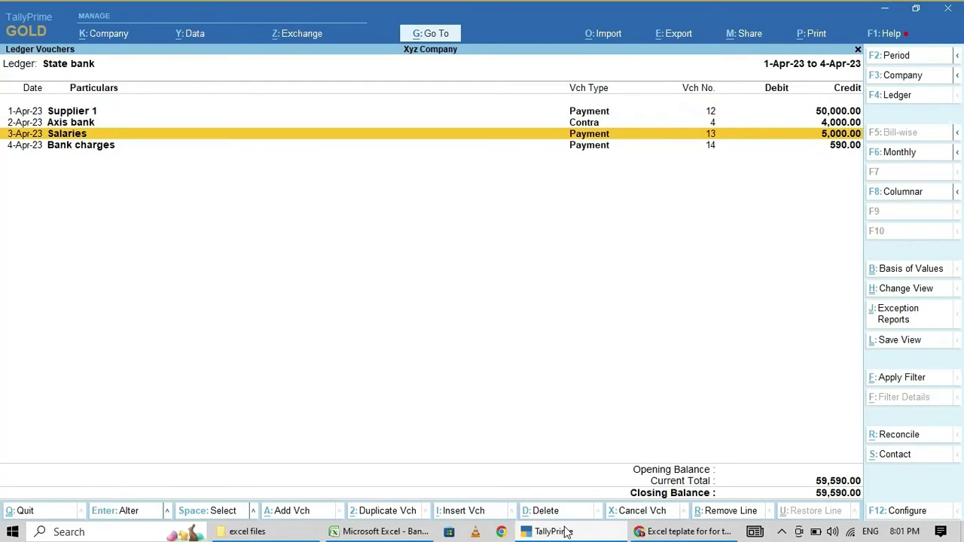
{"action": "left_click", "coordinate": [384, 532]}
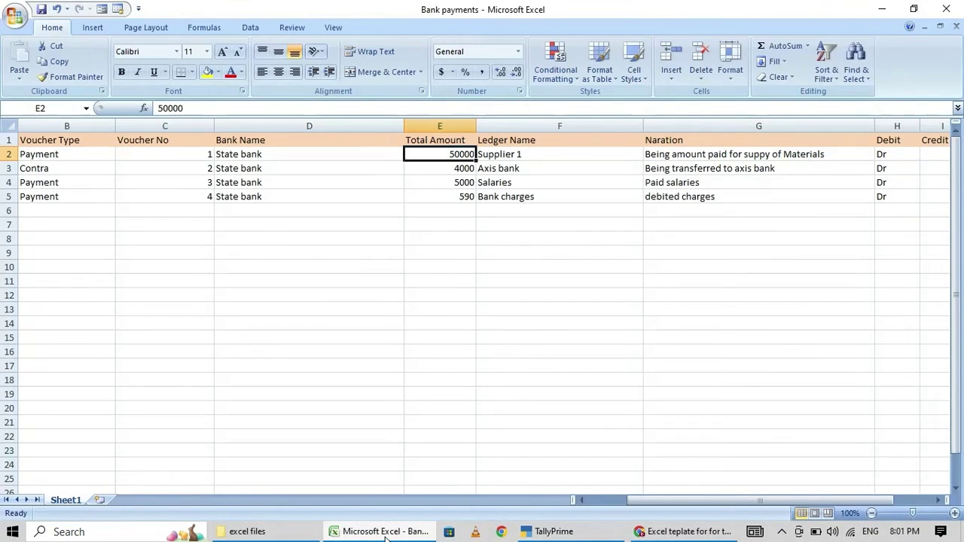
{"action": "key", "text": "Down"}
{"action": "key", "text": "Down"}
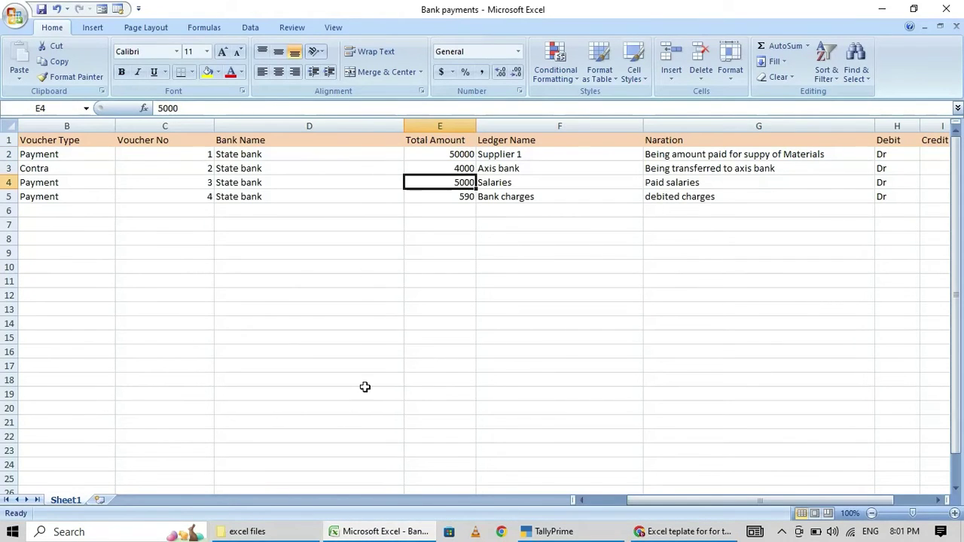
{"action": "left_click", "coordinate": [316, 226]}
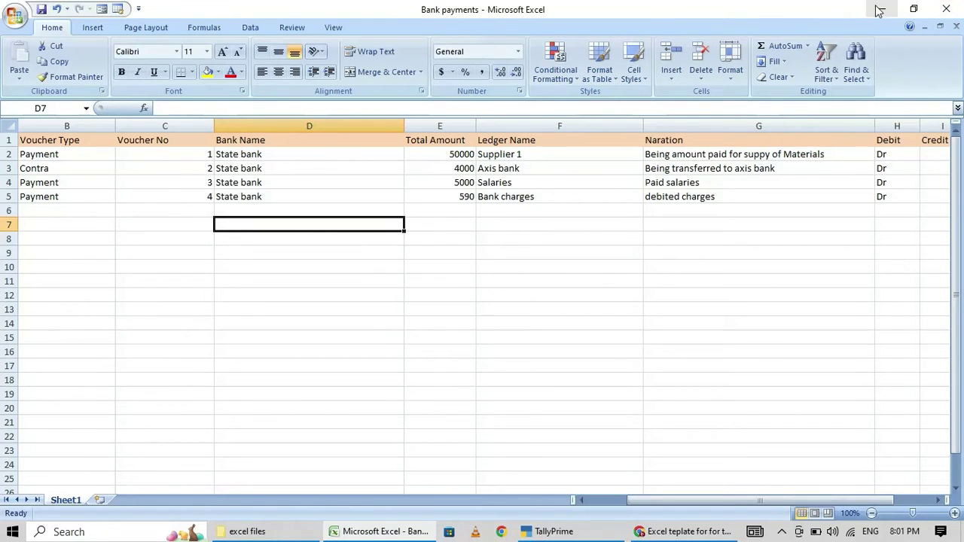
Close the Bank payments workbook and open the Bank Receipts workbook from the excel files folder.
{"action": "left_click", "coordinate": [947, 9]}
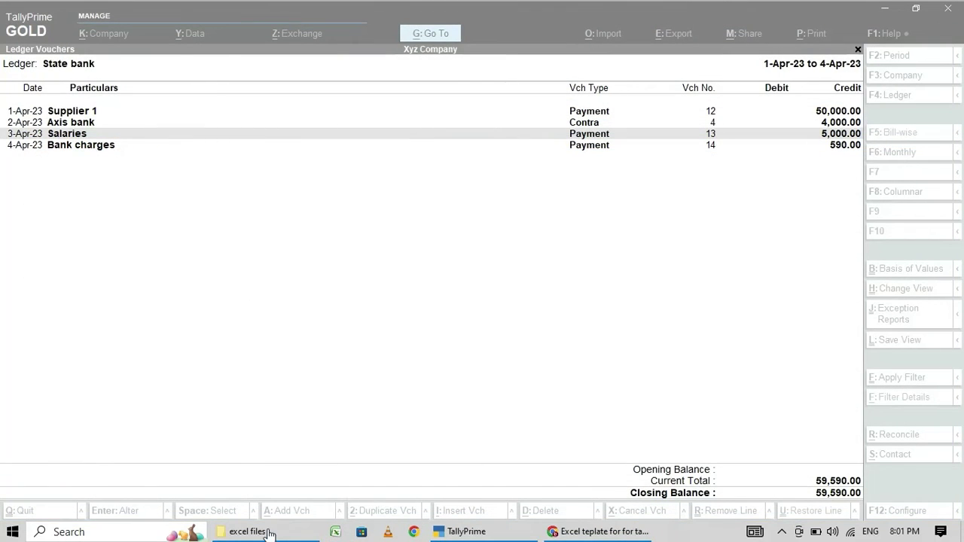
{"action": "left_click", "coordinate": [275, 528]}
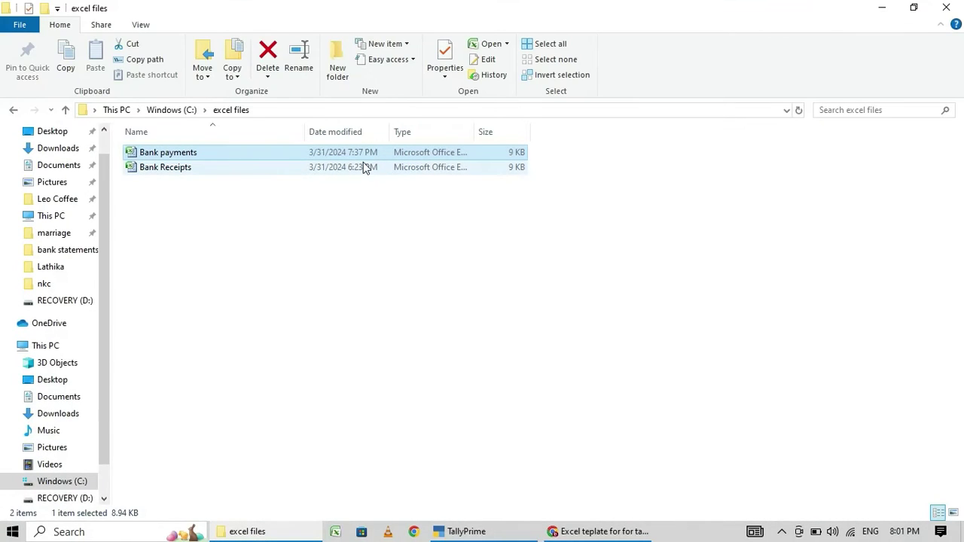
{"action": "double_click", "coordinate": [238, 153]}
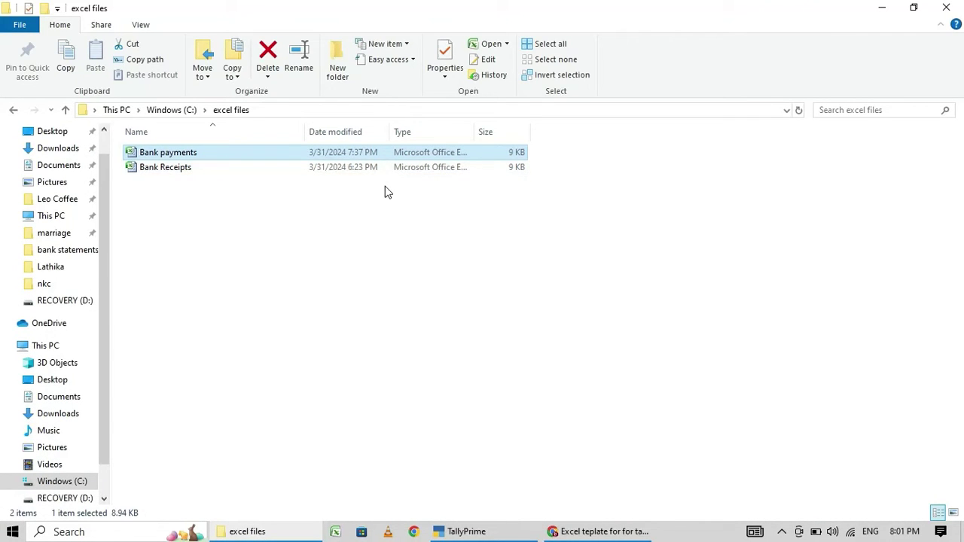
{"action": "left_click", "coordinate": [349, 172]}
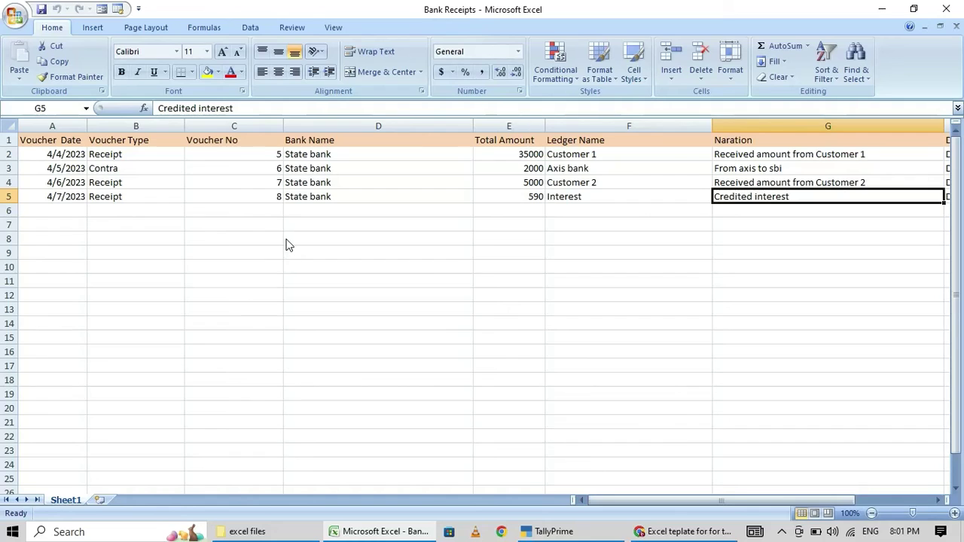
Review the Bank Receipts column headings from Voucher Date through Credit and the receipt rows beneath them.
{"action": "key", "text": "Up"}
{"action": "key", "text": "Up"}
{"action": "key", "text": "Up"}
{"action": "key", "text": "Up"}
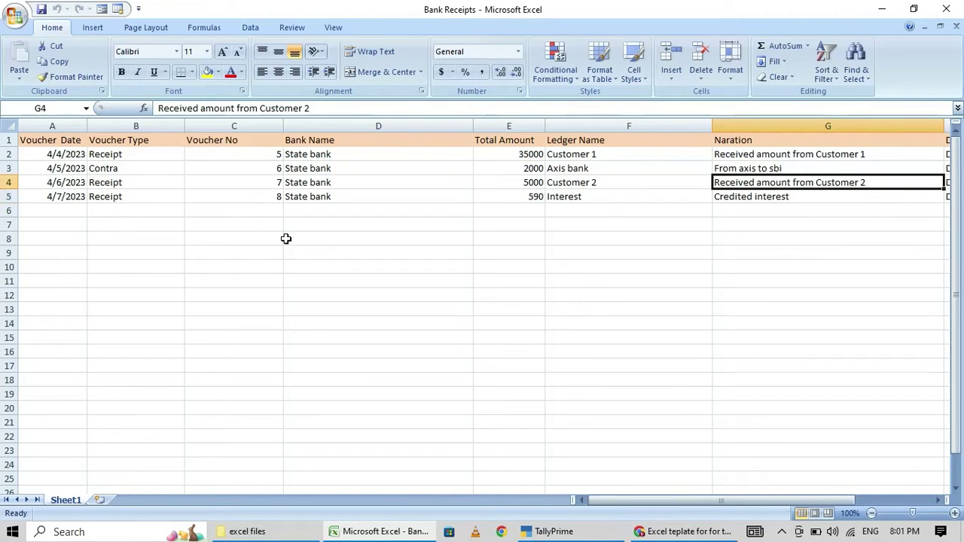
{"action": "key", "text": "Left"}
{"action": "key", "text": "Left"}
{"action": "key", "text": "Left"}
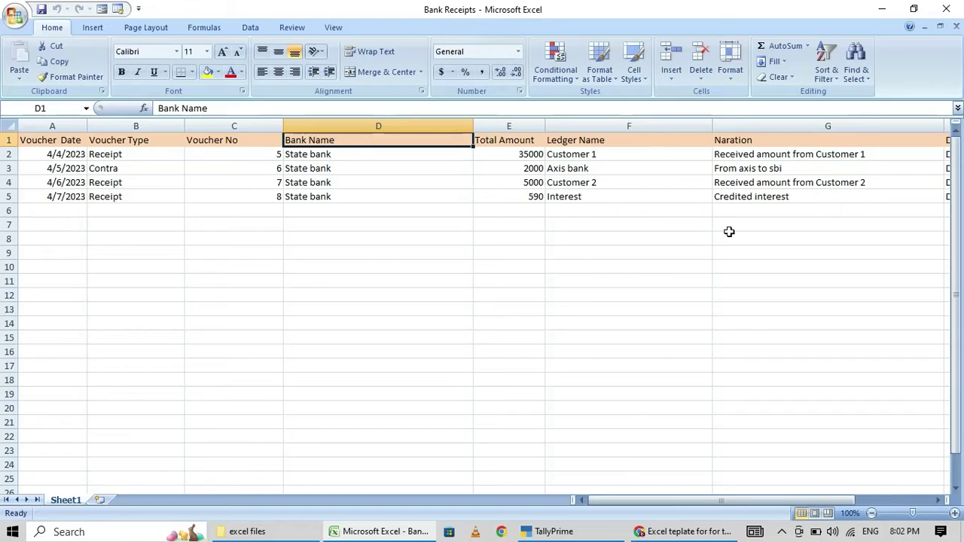
{"action": "key", "text": "Left"}
{"action": "key", "text": "Left"}
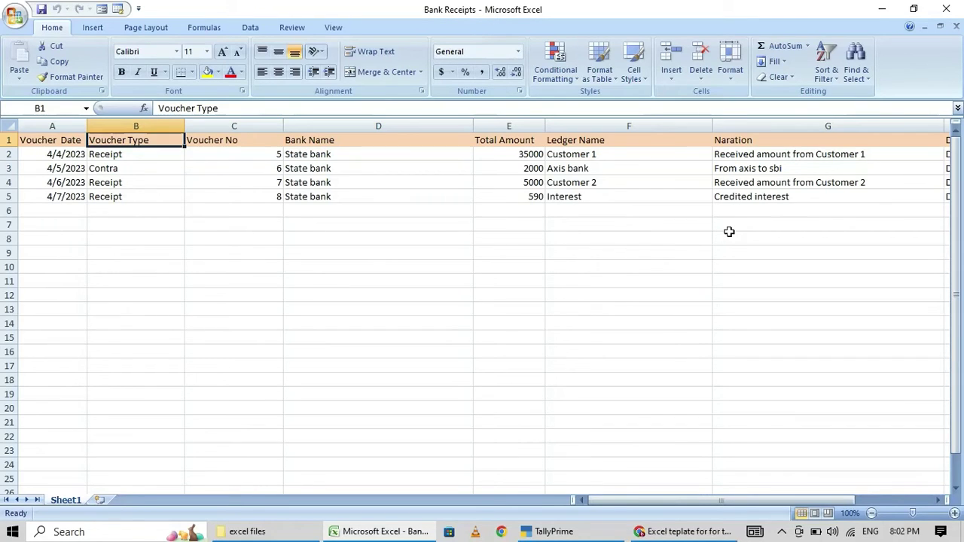
{"action": "key", "text": "Right"}
{"action": "key", "text": "Right"}
{"action": "key", "text": "Right"}
{"action": "key", "text": "Right"}
{"action": "key", "text": "Right"}
{"action": "key", "text": "Right"}
{"action": "key", "text": "Right"}
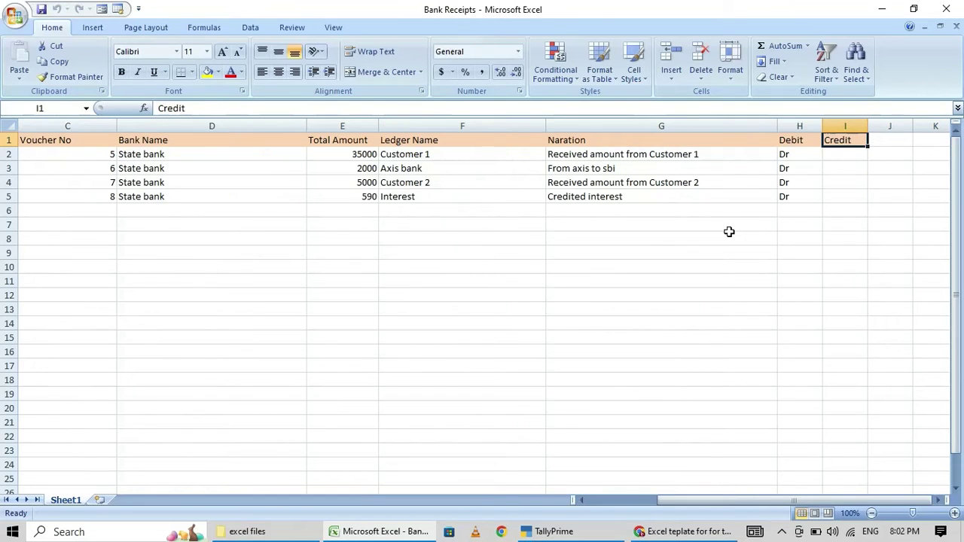
{"action": "key", "text": "Left"}
{"action": "key", "text": "Left"}
{"action": "key", "text": "Left"}
{"action": "key", "text": "Left"}
{"action": "key", "text": "Left"}
{"action": "key", "text": "Left"}
{"action": "key", "text": "Left"}
{"action": "key", "text": "Left"}
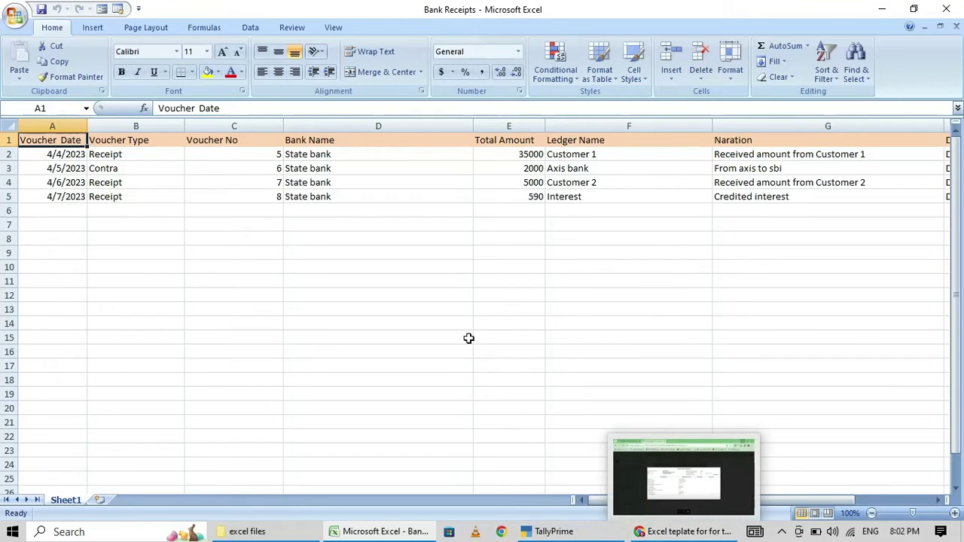
Copy the ledger name Customer 1 from the Bank Receipts sheet, then switch to TallyPrime and return to the Gateway of Tally.
{"action": "left_click", "coordinate": [601, 154]}
{"action": "left_click", "coordinate": [589, 184]}
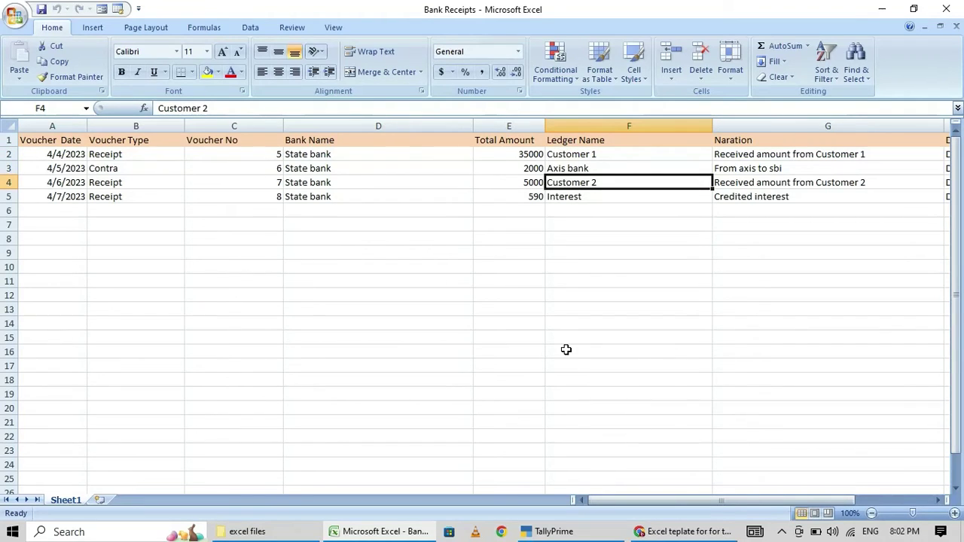
{"action": "left_click", "coordinate": [592, 156]}
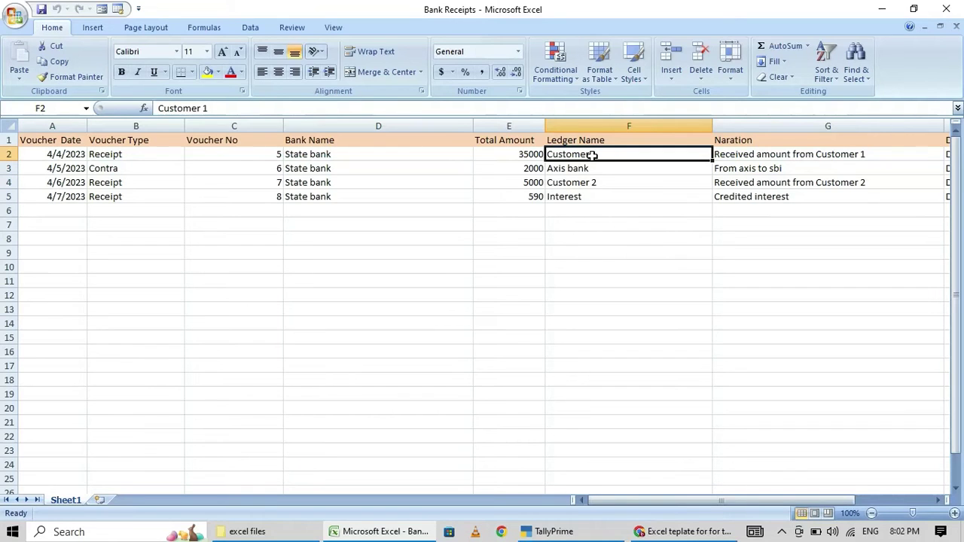
{"action": "key", "text": "ctrl+c"}
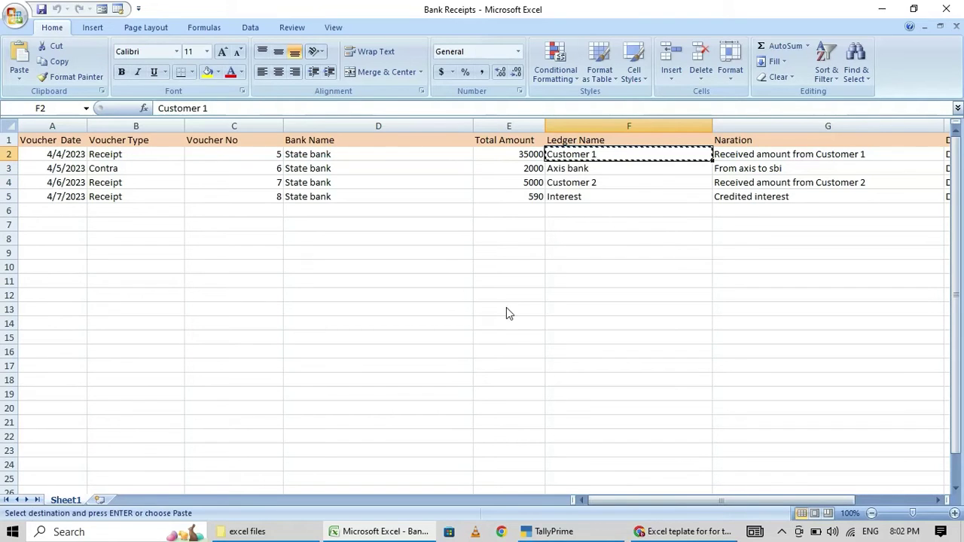
{"action": "left_click", "coordinate": [555, 532]}
{"action": "key", "text": "Escape"}
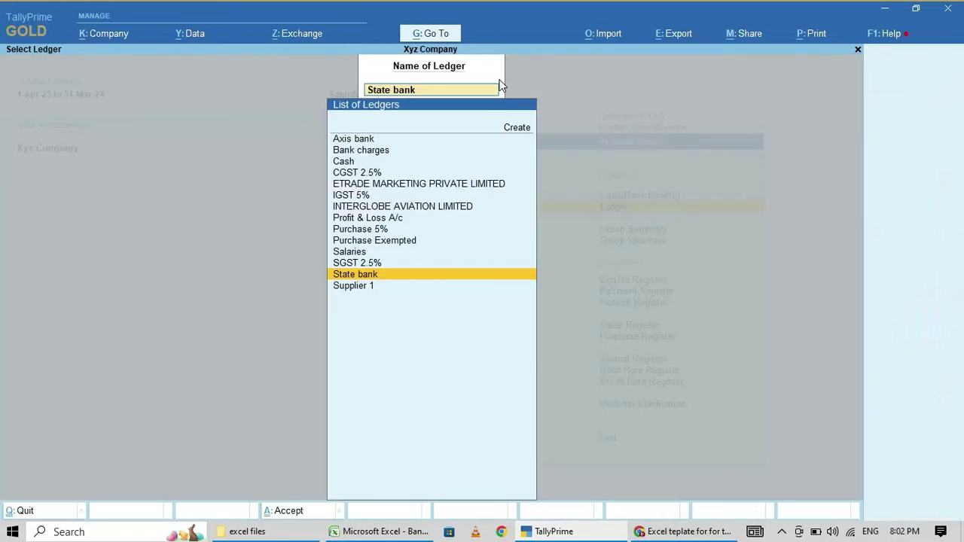
{"action": "key", "text": "Escape"}
{"action": "key", "text": "Escape"}
{"action": "key", "text": "Escape"}
Create a ledger named Customer 1 under the Sundry Debtors group and accept it.
{"action": "key", "text": "Up"}
{"action": "key", "text": "Up"}
{"action": "key", "text": "Up"}
{"action": "key", "text": "Up"}
{"action": "key", "text": "Up"}
{"action": "key", "text": "Up"}
{"action": "key", "text": "Up"}
{"action": "key", "text": "Up"}
{"action": "key", "text": "Up"}
{"action": "key", "text": "Up"}
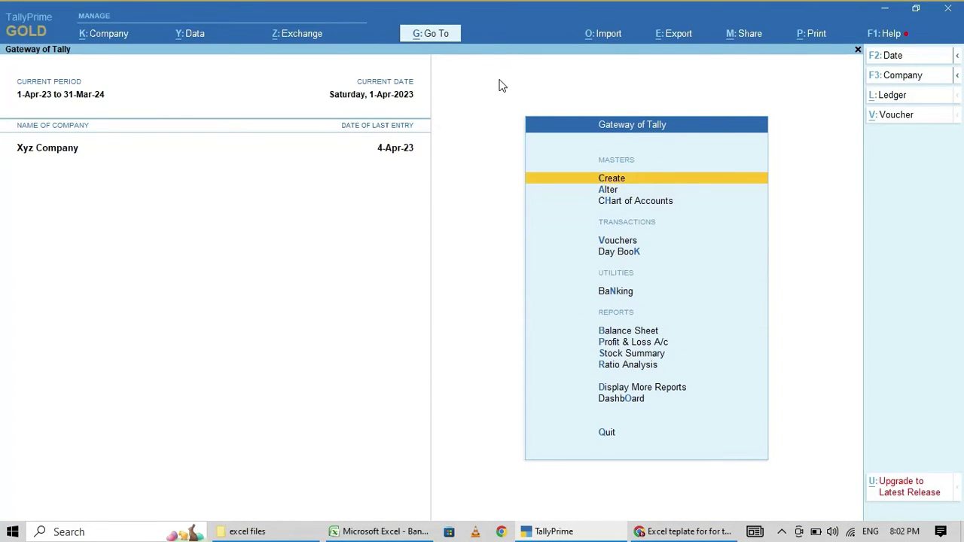
{"action": "key", "text": "Return"}
{"action": "key", "text": "Down"}
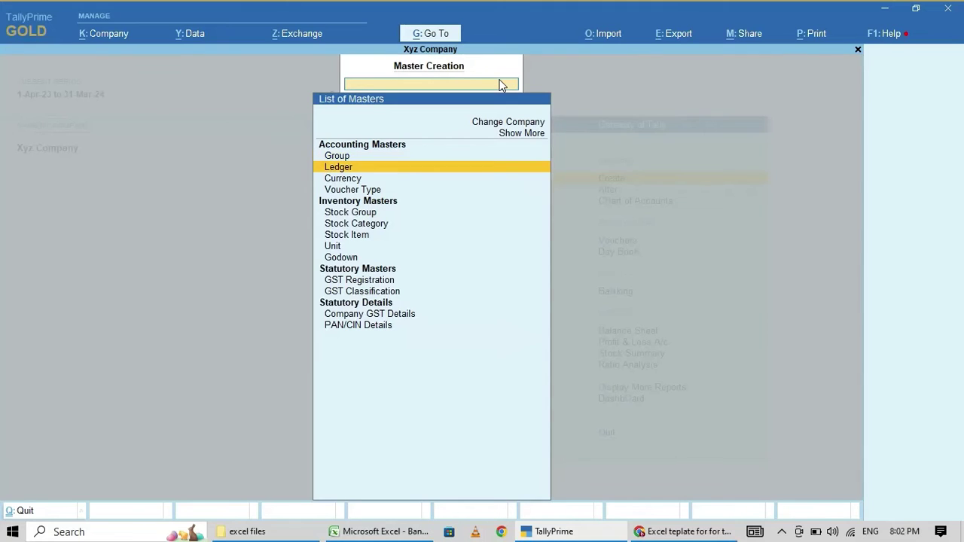
{"action": "key", "text": "Return"}
{"action": "type", "text": "Customer 1"}
{"action": "key", "text": "Return"}
{"action": "key", "text": "Return"}
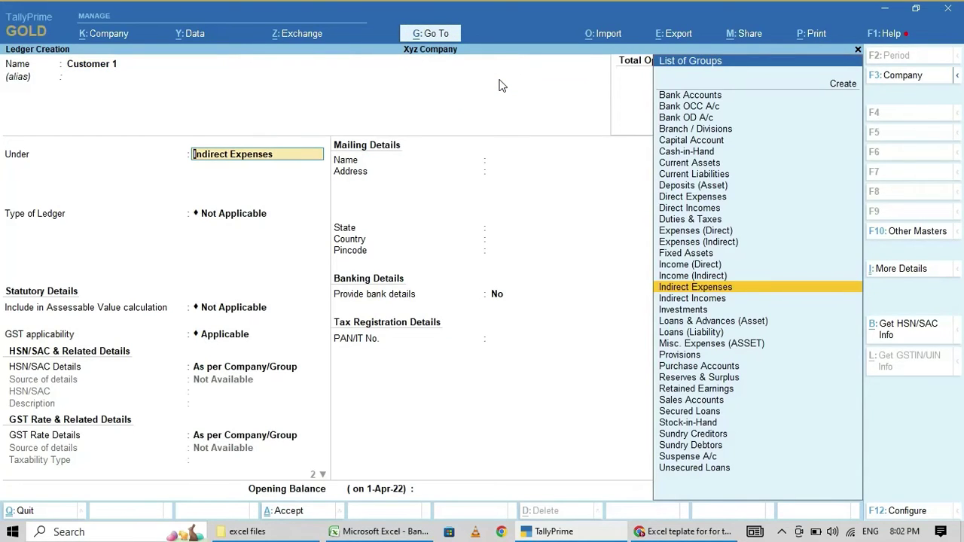
{"action": "type", "text": "Sundr"}
{"action": "key", "text": "Down"}
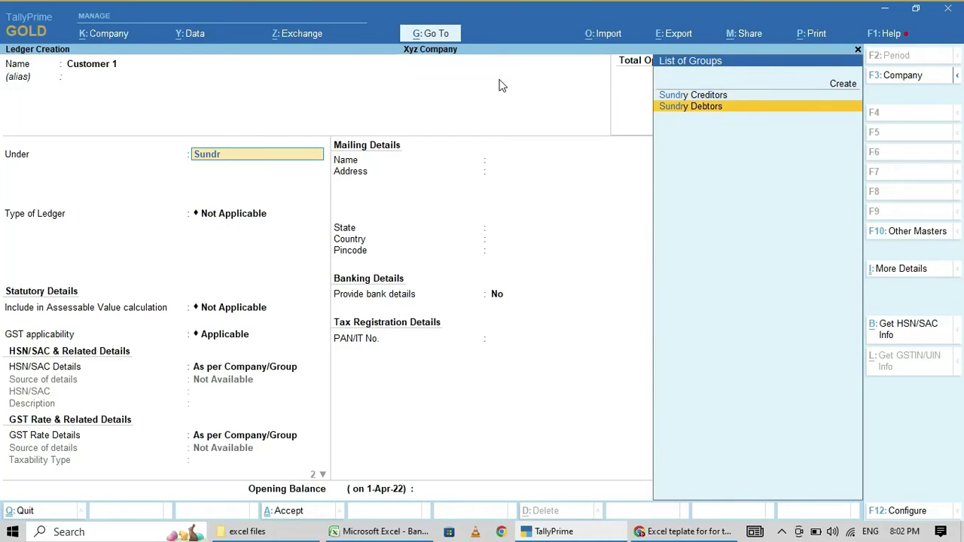
{"action": "key", "text": "Return"}
{"action": "key", "text": "Return"}
{"action": "key", "text": "ctrl"}
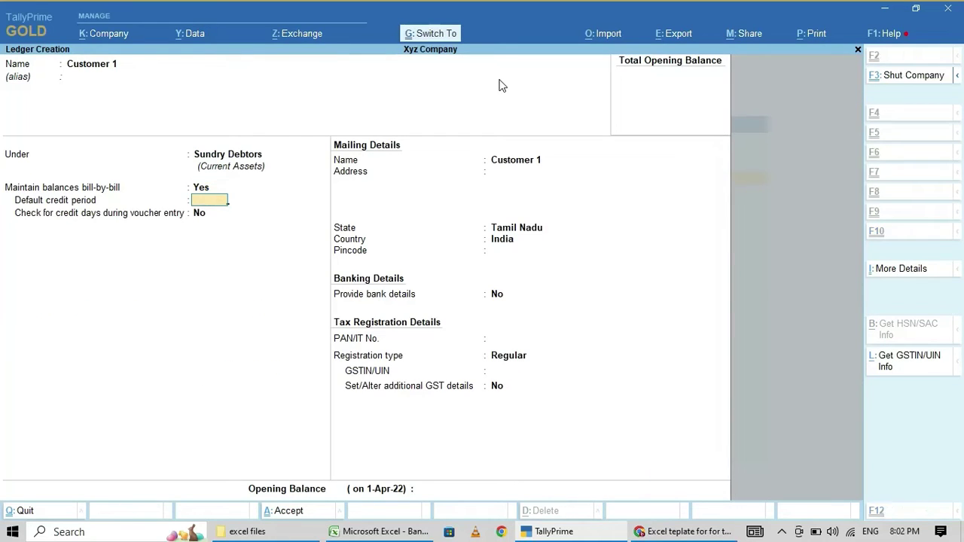
{"action": "key", "text": "ctrl+a"}
Create a second customer ledger named Customer 2 under Sundry Debtors and accept it.
{"action": "key", "text": "ctrl+v"}
{"action": "key", "text": "BackSpace"}
{"action": "type", "text": "2"}
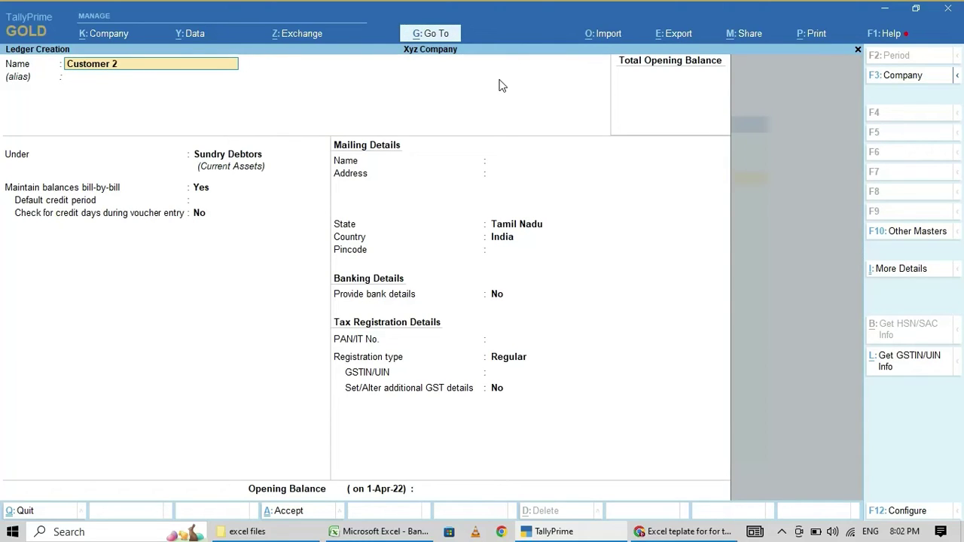
{"action": "key", "text": "Return"}
{"action": "key", "text": "ctrl"}
{"action": "key", "text": "ctrl+a"}
Create a ledger named Interest under the Indirect Incomes group with no opening balance and accept it.
{"action": "type", "text": "Interest"}
{"action": "key", "text": "Return"}
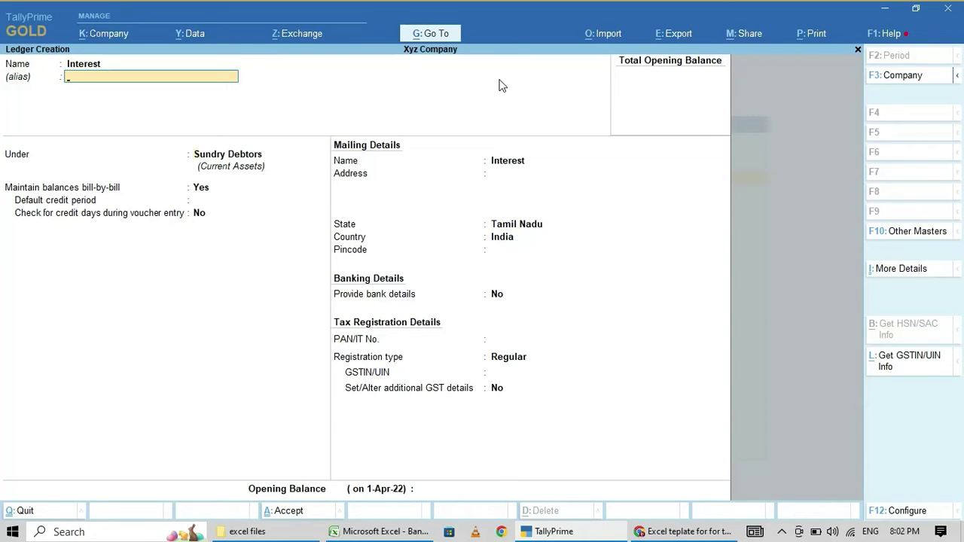
{"action": "key", "text": "Return"}
{"action": "type", "text": "Indi"}
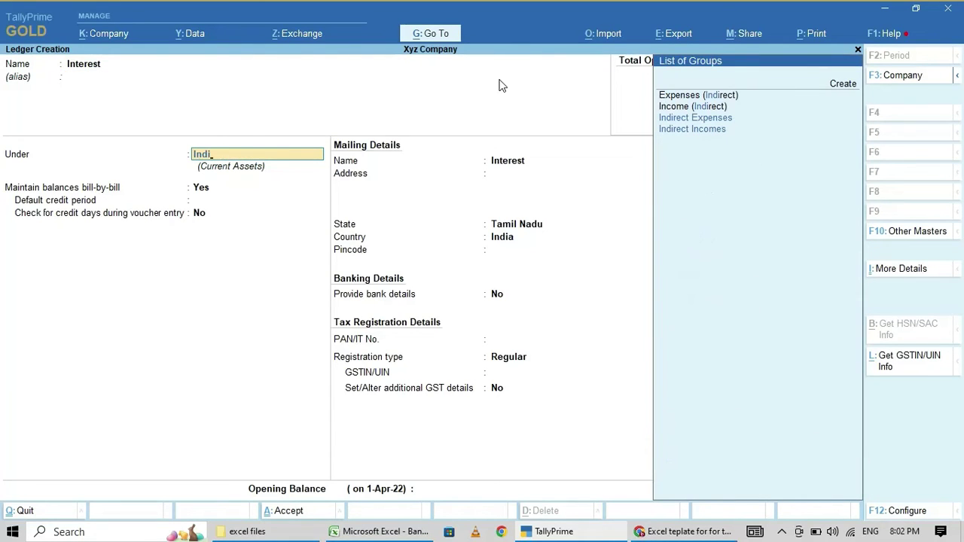
{"action": "key", "text": "Down"}
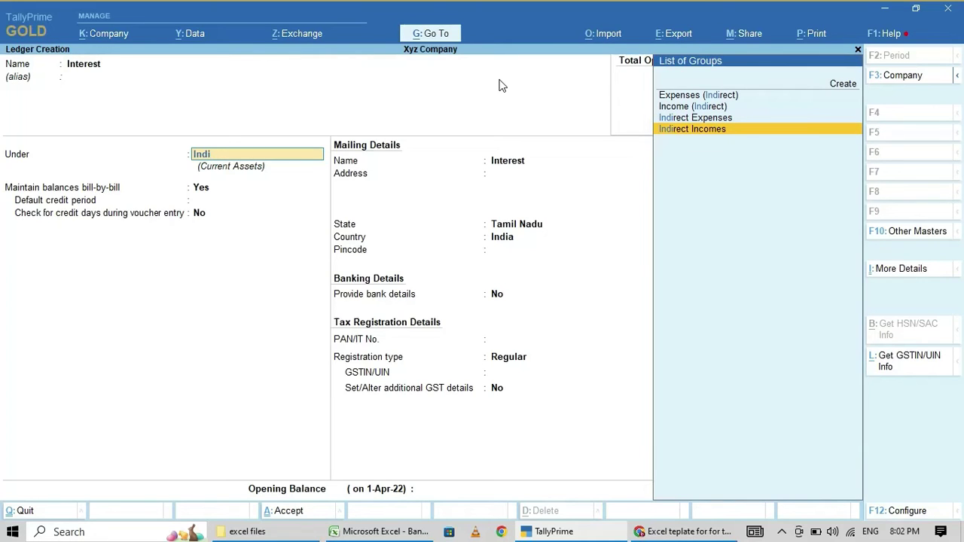
{"action": "key", "text": "Return"}
{"action": "key", "text": "Return"}
{"action": "key", "text": "Return"}
{"action": "key", "text": "Return"}
{"action": "key", "text": "Return"}
{"action": "key", "text": "Return"}
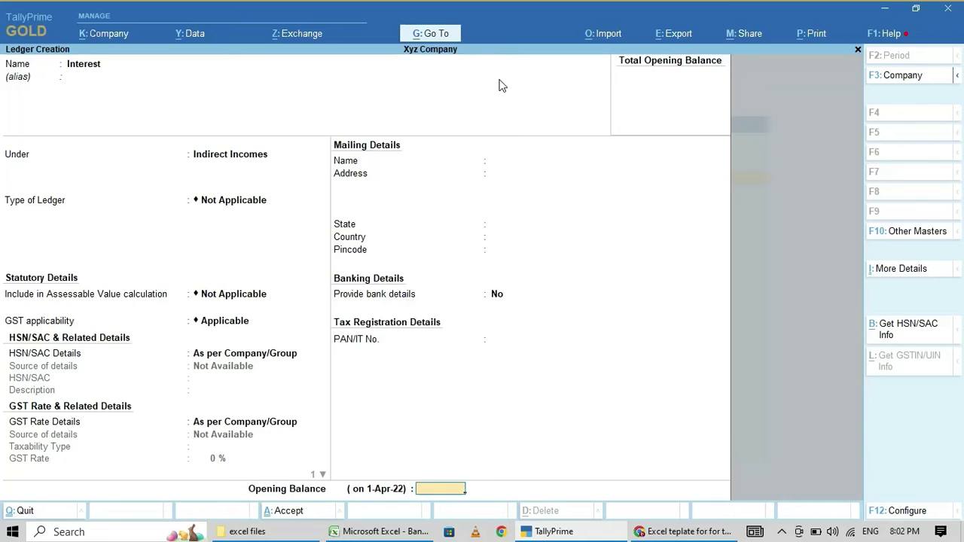
{"action": "key", "text": "Return"}
{"action": "key", "text": "y"}
Switch to Excel, check the Axis bank ledger name in the Bank Receipts sheet, and save the workbook.
{"action": "key", "text": "alt+Tab"}
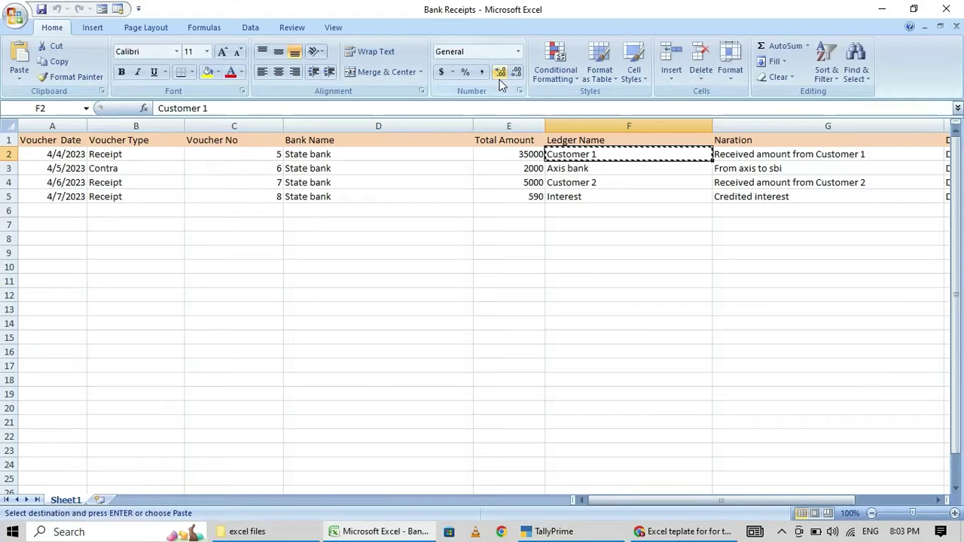
{"action": "left_click", "coordinate": [589, 170]}
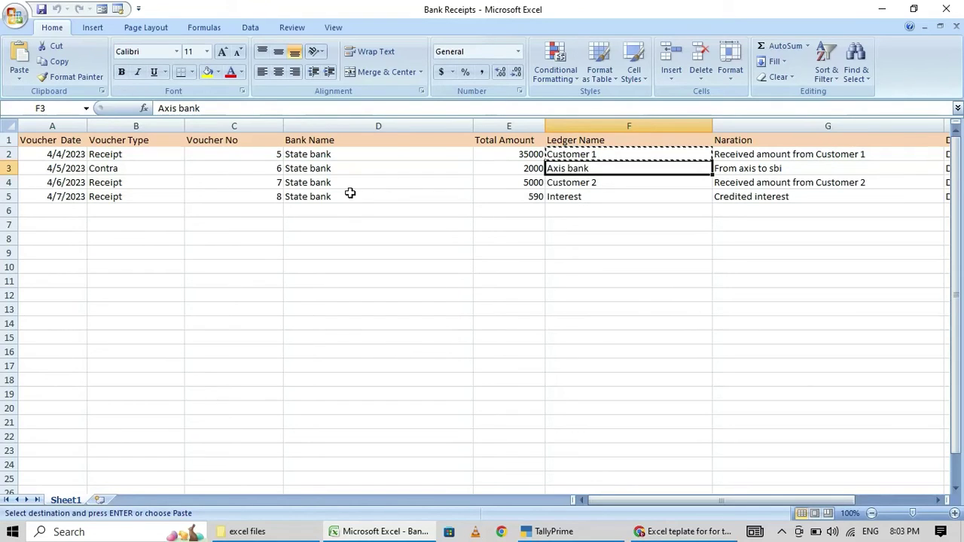
{"action": "left_click", "coordinate": [43, 10]}
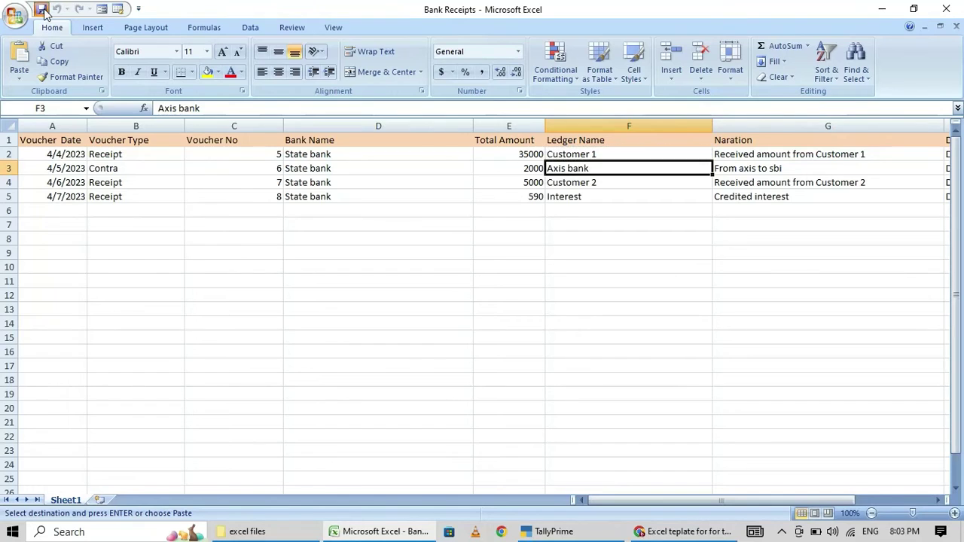
{"action": "left_click", "coordinate": [333, 279]}
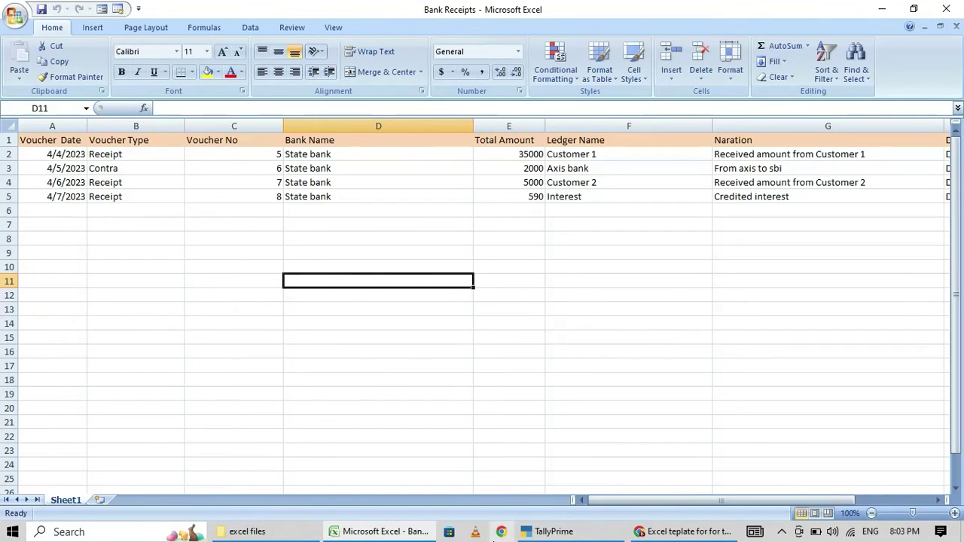
Switch to TallyPrime and quit ledger creation back to the Gateway of Tally.
{"action": "left_click", "coordinate": [580, 532]}
{"action": "key", "text": "Escape"}
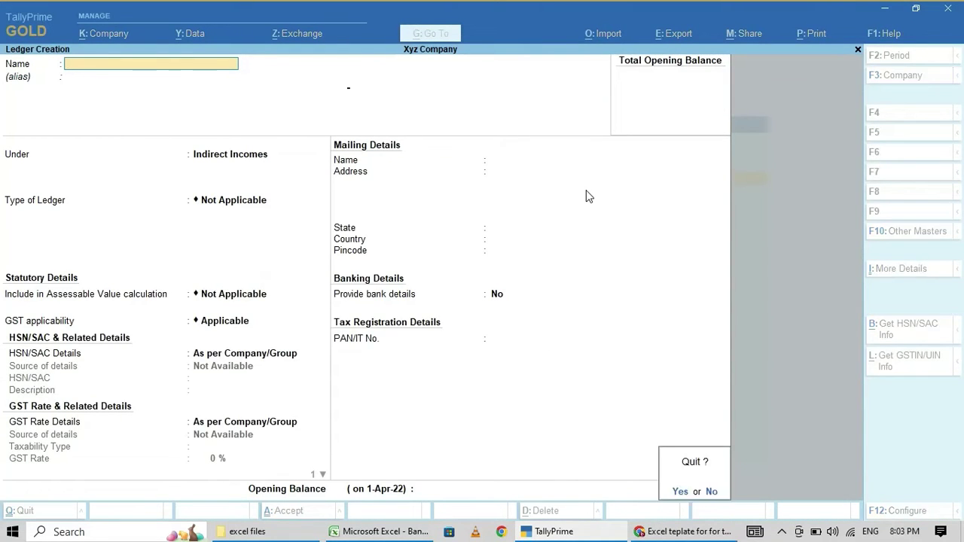
{"action": "key", "text": "y"}
{"action": "key", "text": "Escape"}
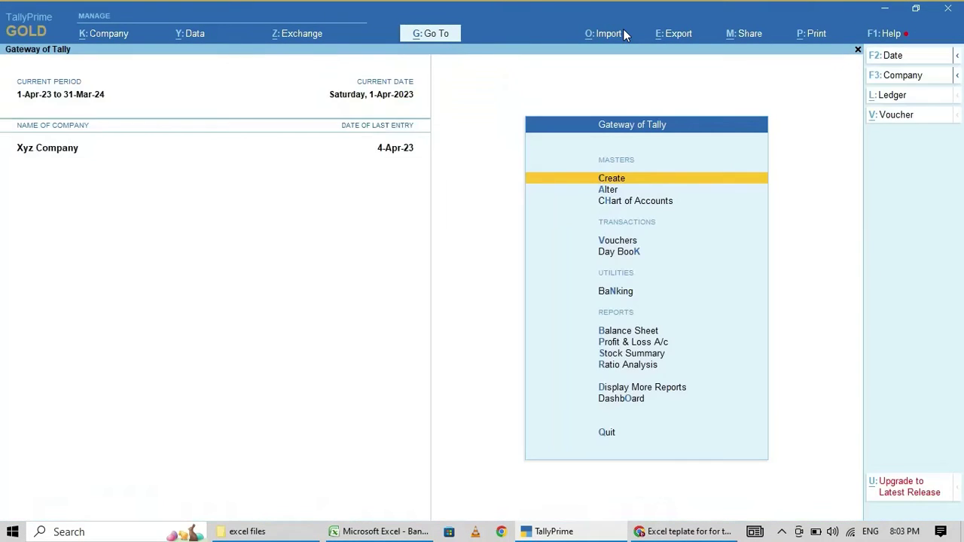
Start creating a new Excel mapping template for importing transactions.
{"action": "left_click", "coordinate": [609, 33]}
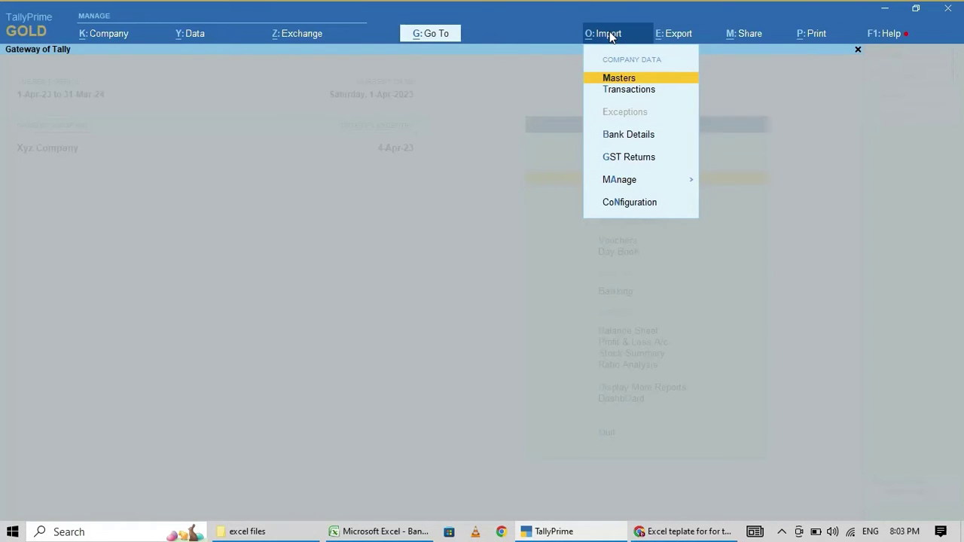
{"action": "key", "text": "Down"}
{"action": "key", "text": "Down"}
{"action": "key", "text": "Down"}
{"action": "key", "text": "Down"}
{"action": "key", "text": "Return"}
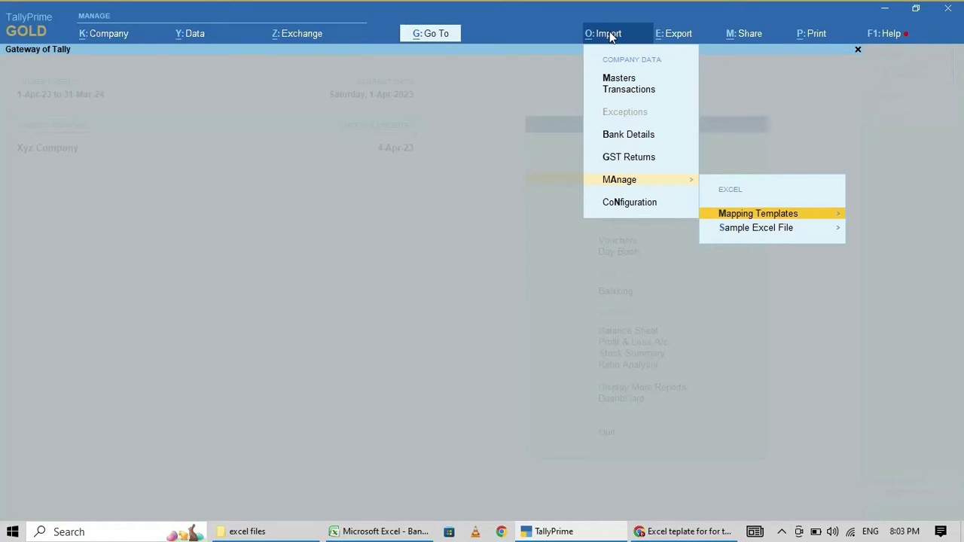
{"action": "key", "text": "Return"}
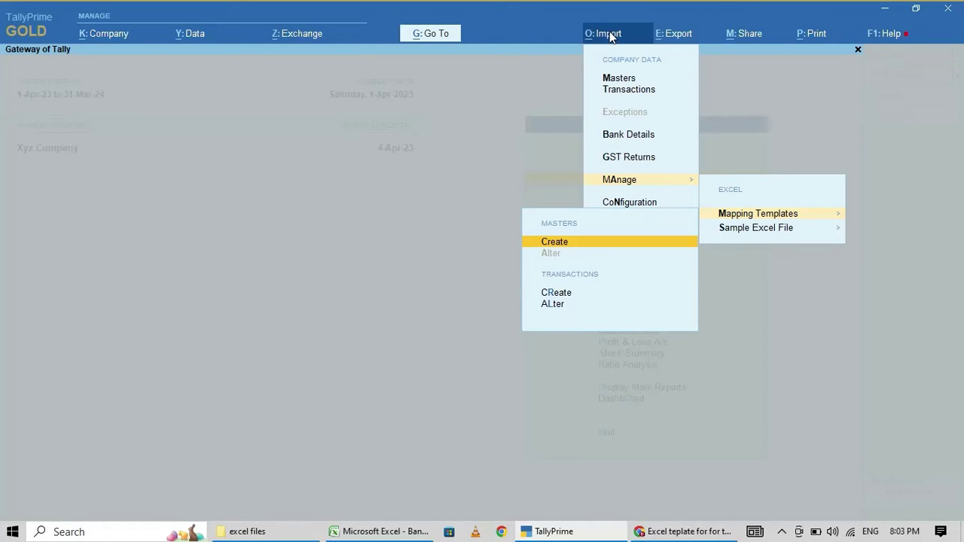
{"action": "key", "text": "Down"}
{"action": "key", "text": "Down"}
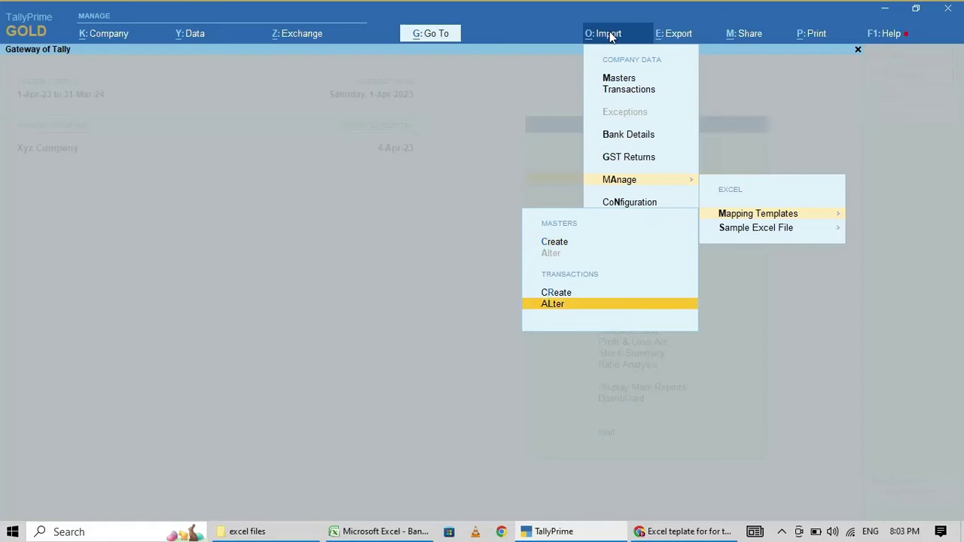
{"action": "key", "text": "Up"}
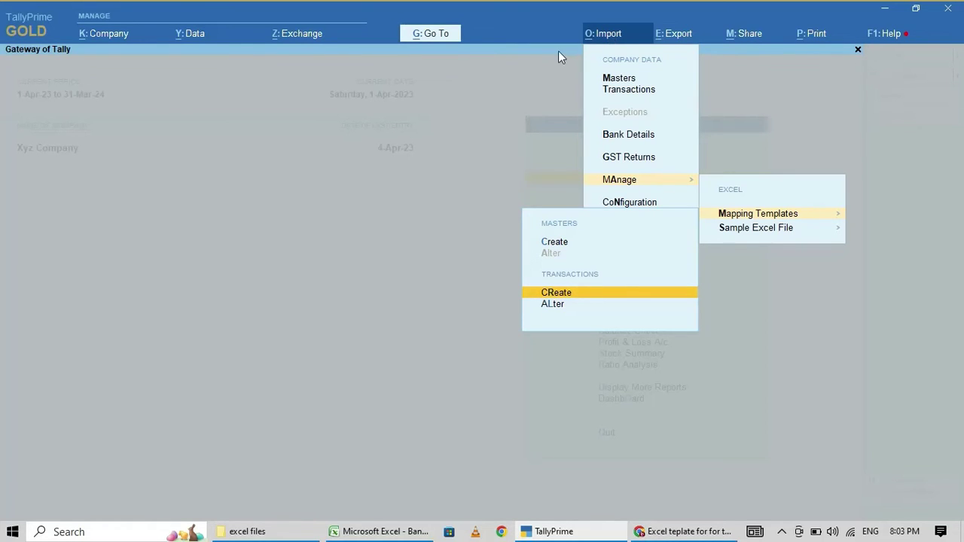
{"action": "left_click", "coordinate": [559, 295]}
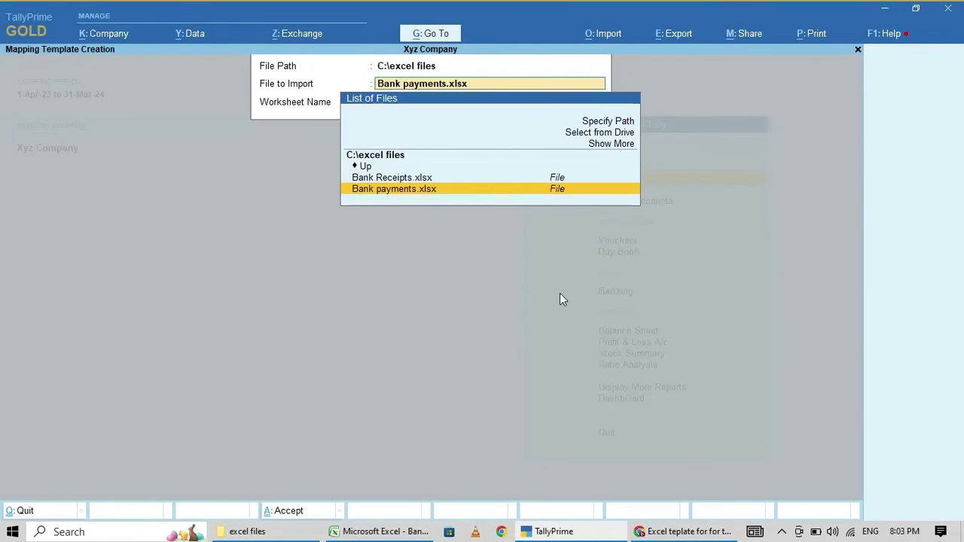
Select Bank Receipts.xlsx and its Sheet1 worksheet as the source for the mapping template.
{"action": "key", "text": "Up"}
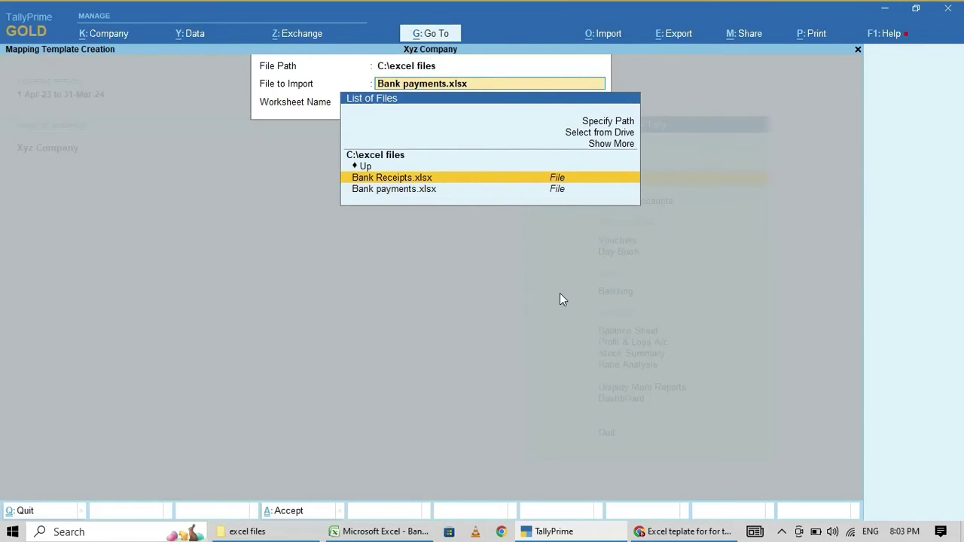
{"action": "key", "text": "Return"}
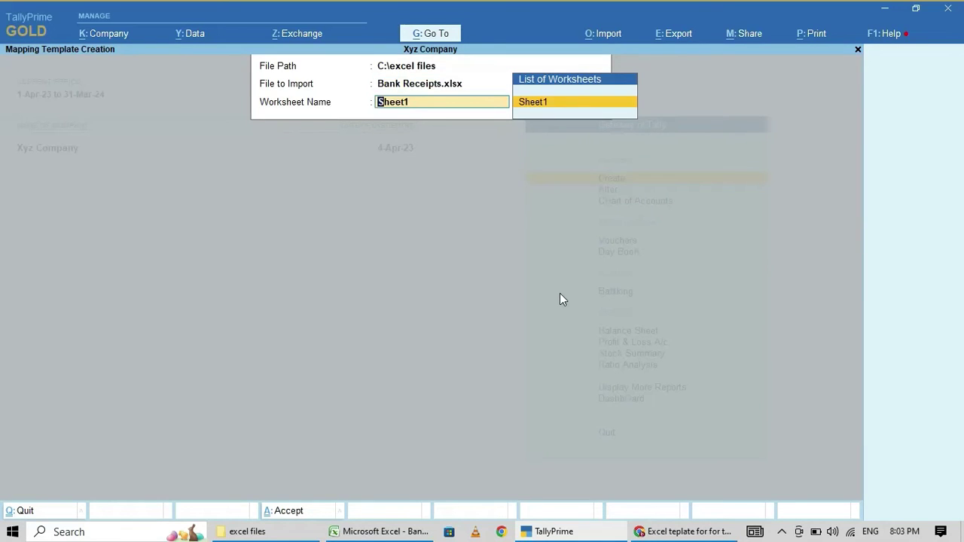
{"action": "key", "text": "Return"}
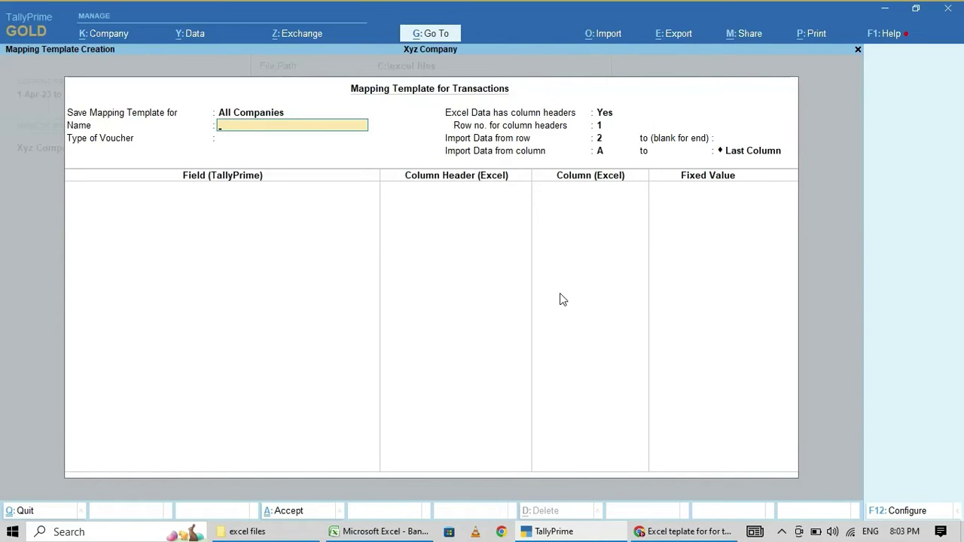
Name the mapping template Bank Receipts and set its voucher type to Accounting Vouchers.
{"action": "type", "text": "Bank Receipts"}
{"action": "key", "text": "Return"}
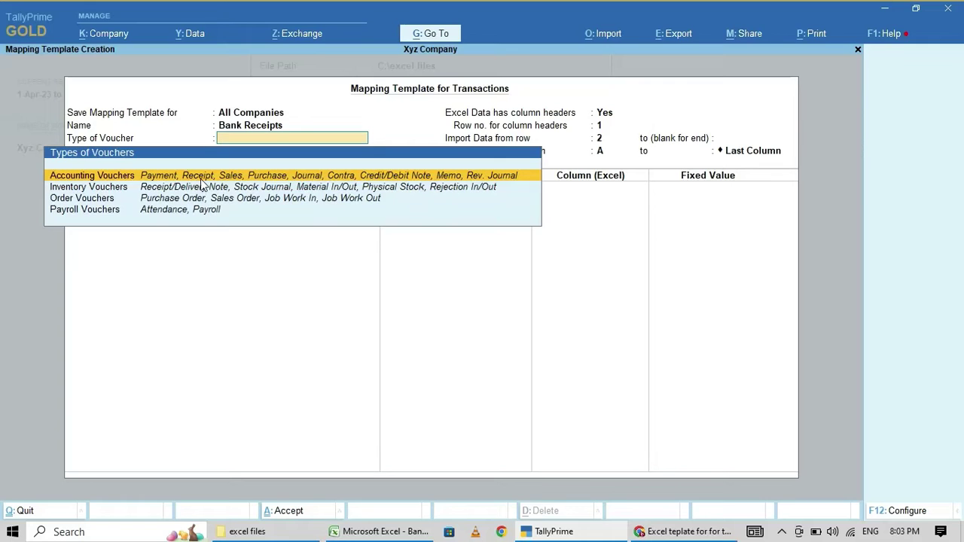
{"action": "key", "text": "Return"}
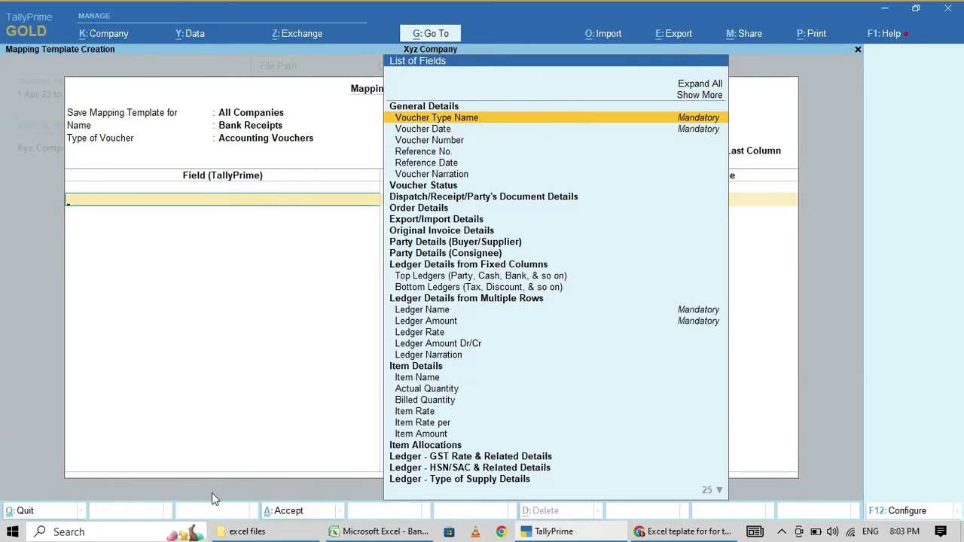
Check the column headers in the Excel Bank Receipts sheet, return to TallyPrime, and map Voucher Date to the Voucher Date column.
{"action": "left_click", "coordinate": [368, 533]}
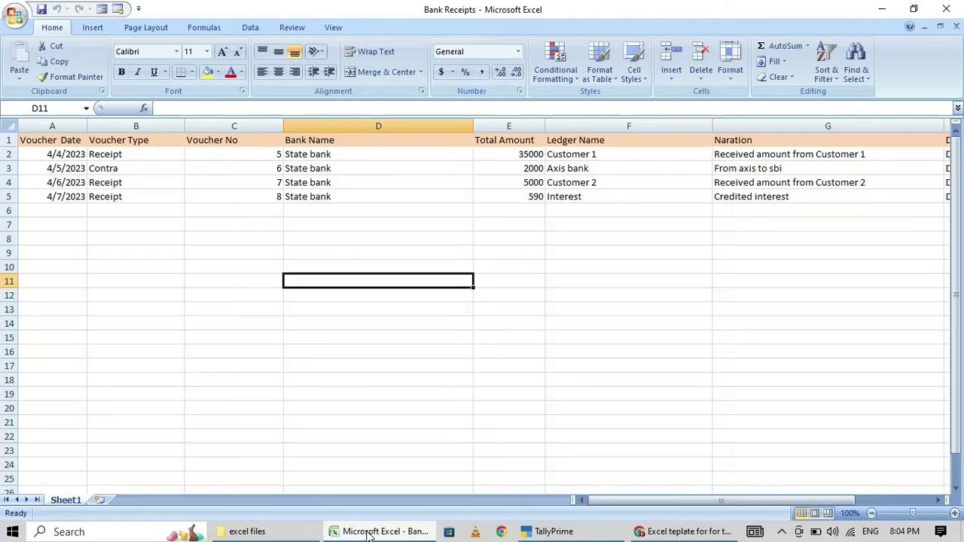
{"action": "left_click", "coordinate": [369, 532]}
{"action": "key", "text": "Down"}
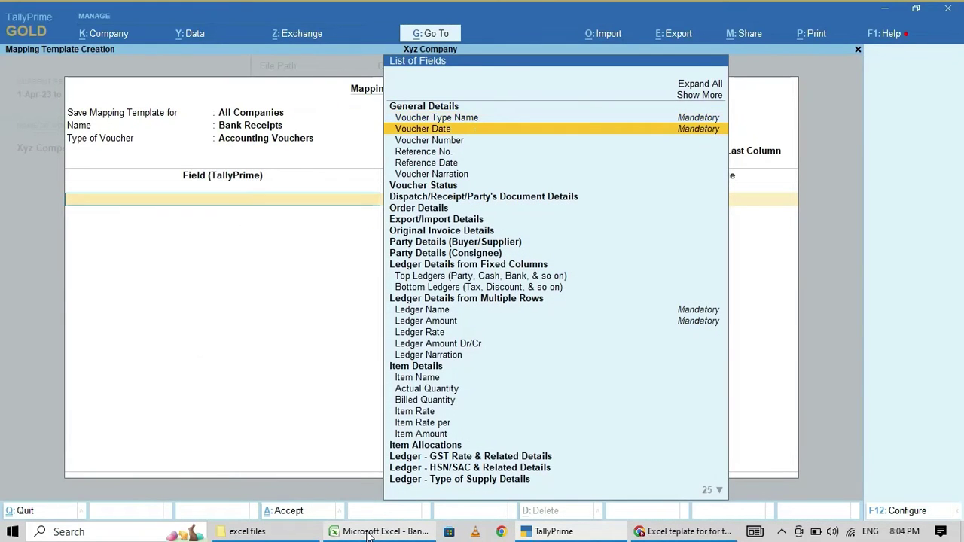
{"action": "key", "text": "Return"}
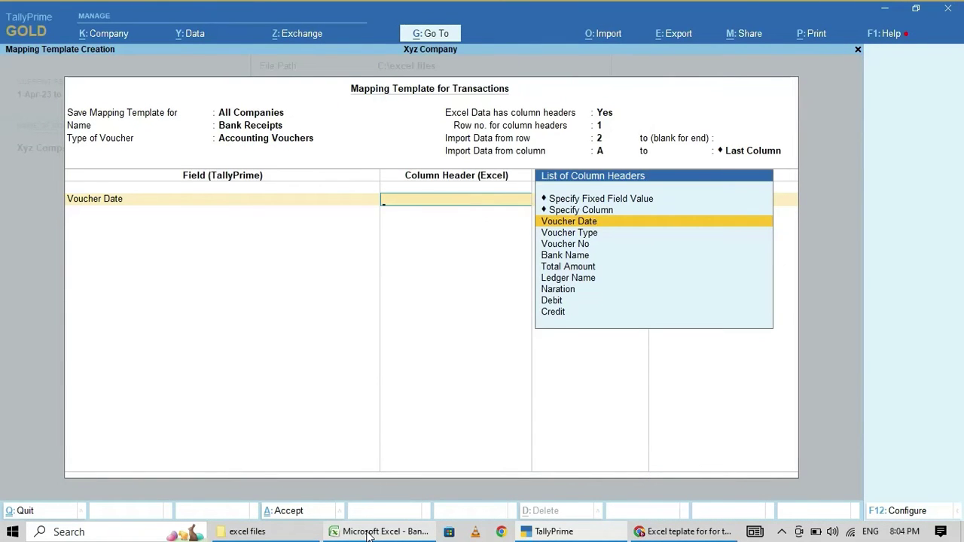
{"action": "key", "text": "Return"}
Add the Voucher Type Name field and map it to the Voucher Type column.
{"action": "type", "text": "Vou"}
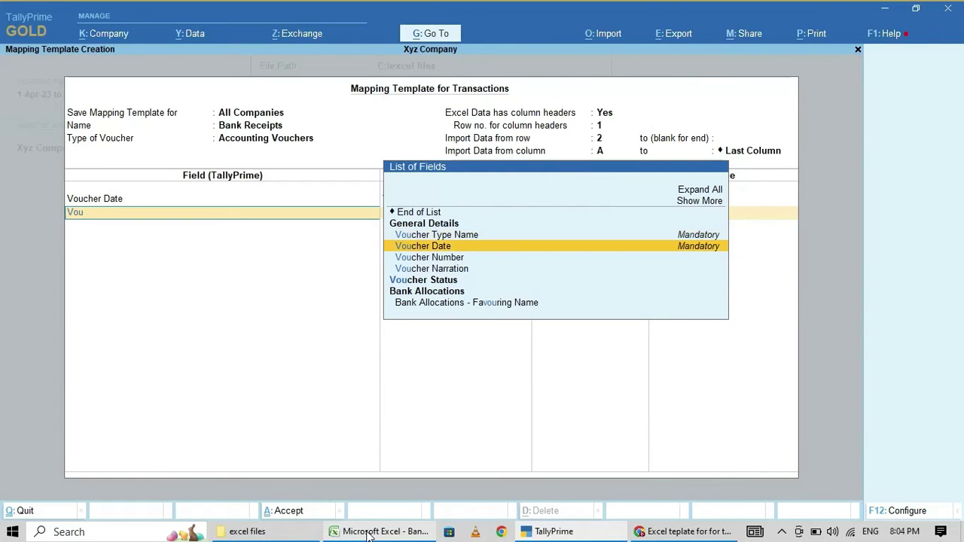
{"action": "key", "text": "Up"}
{"action": "key", "text": "Return"}
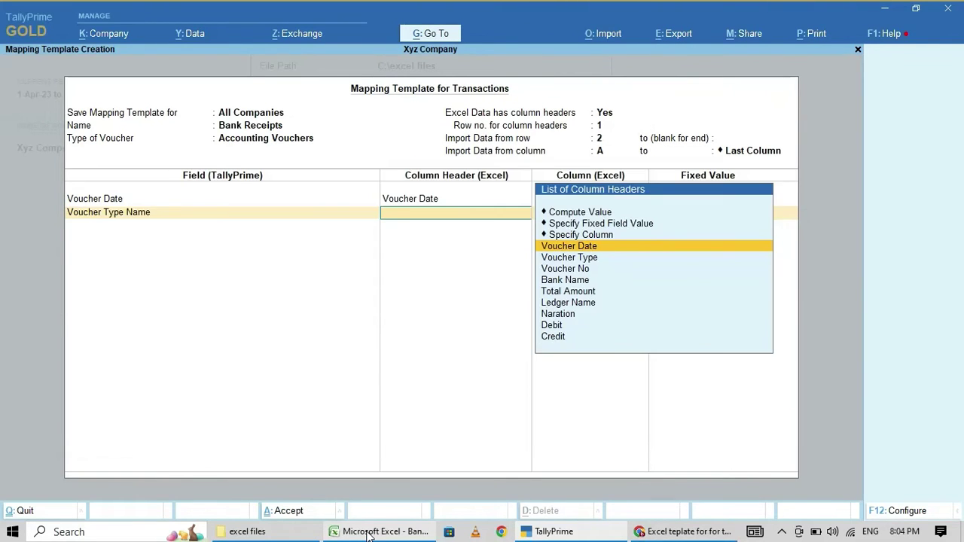
{"action": "key", "text": "Down"}
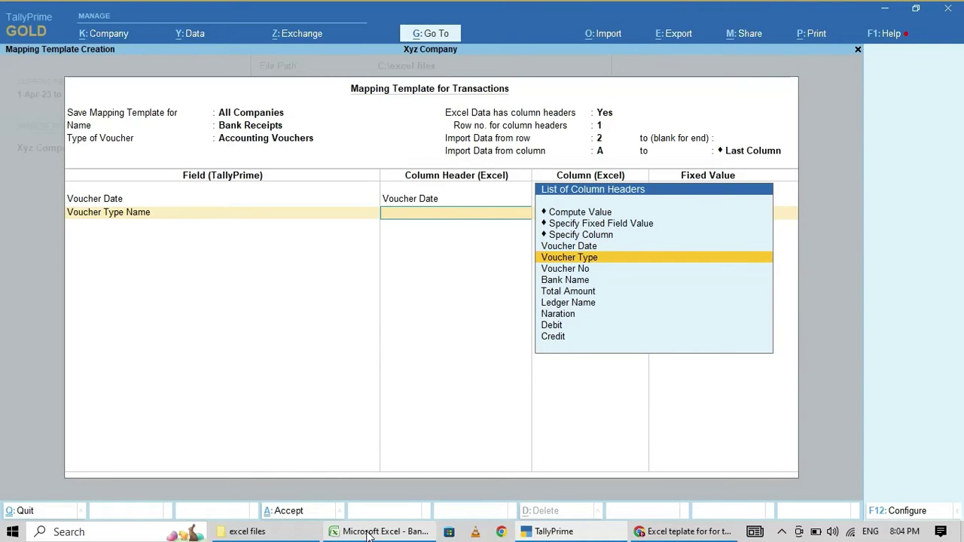
{"action": "key", "text": "Return"}
Add the Voucher Number field and map it to the Voucher No column.
{"action": "type", "text": "Vouc"}
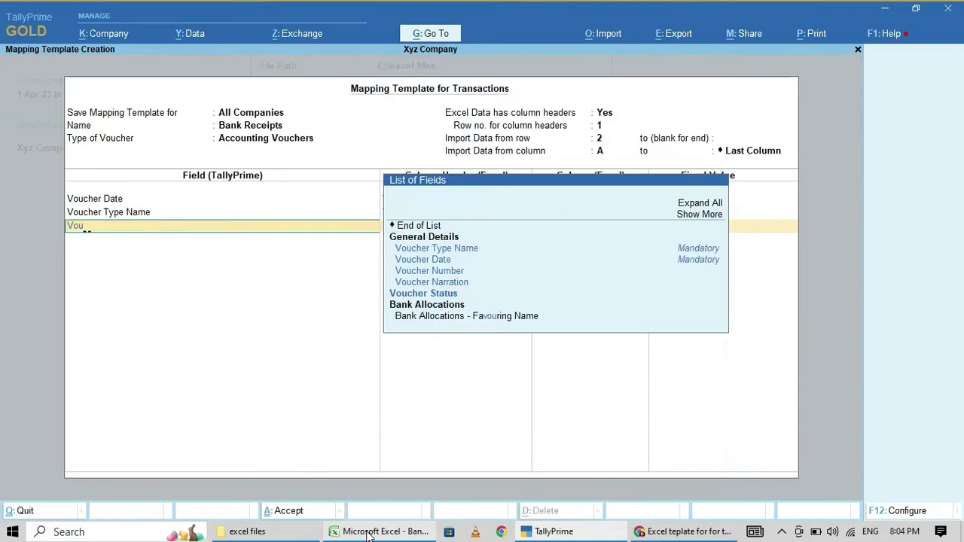
{"action": "key", "text": "Down"}
{"action": "key", "text": "Down"}
{"action": "key", "text": "Down"}
{"action": "key", "text": "Up"}
{"action": "key", "text": "Return"}
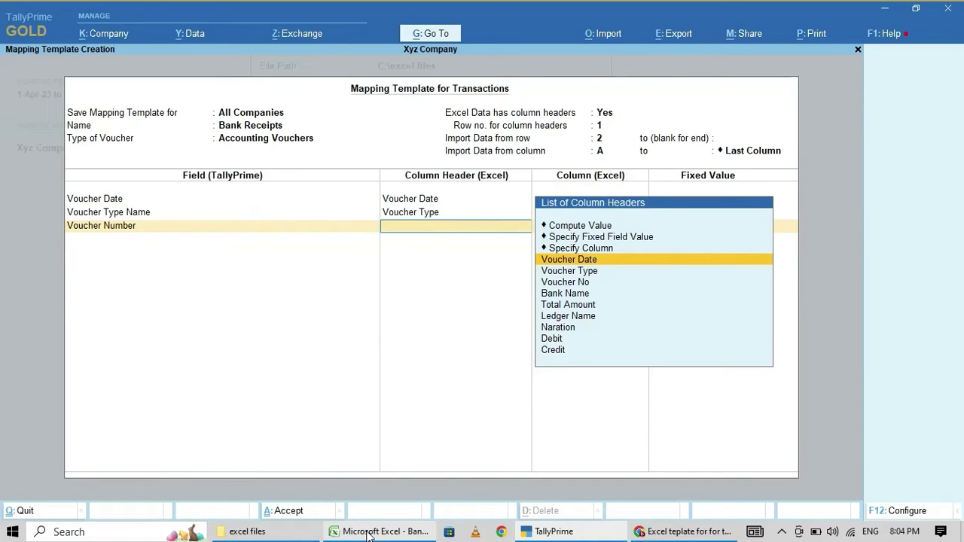
{"action": "key", "text": "Down"}
{"action": "key", "text": "Down"}
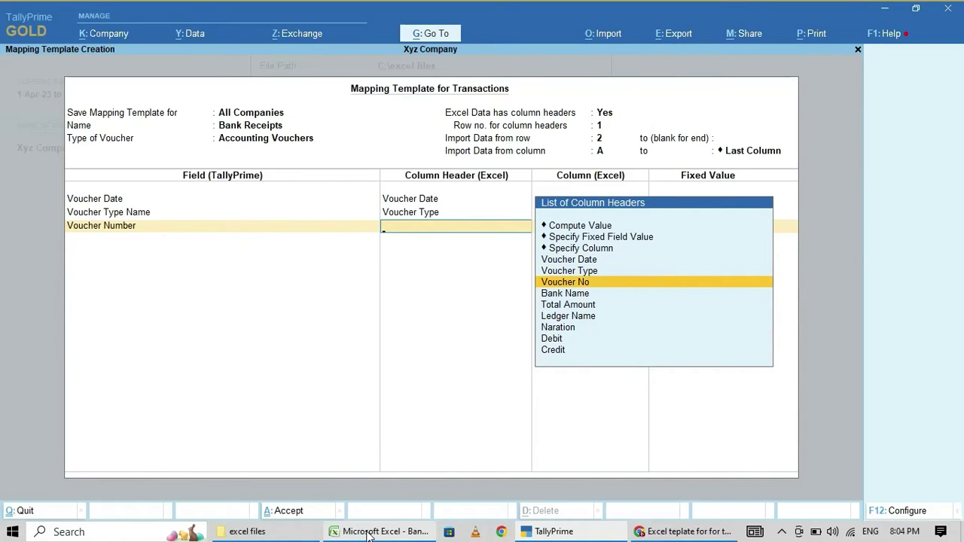
{"action": "key", "text": "Return"}
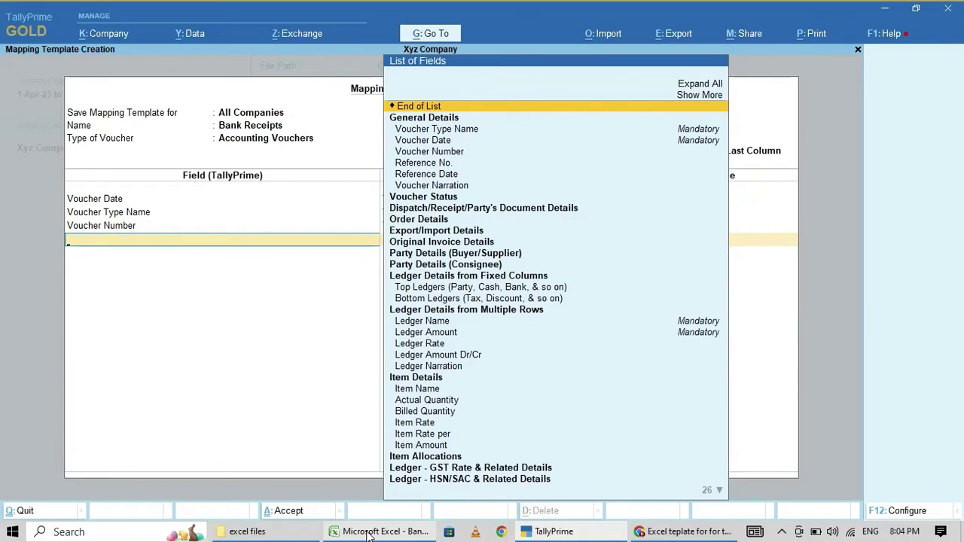
Add the Voucher Narration field and map it to the Naration column.
{"action": "type", "text": "Vouc"}
{"action": "key", "text": "Down"}
{"action": "key", "text": "Down"}
{"action": "key", "text": "Down"}
{"action": "key", "text": "Down"}
{"action": "key", "text": "Return"}
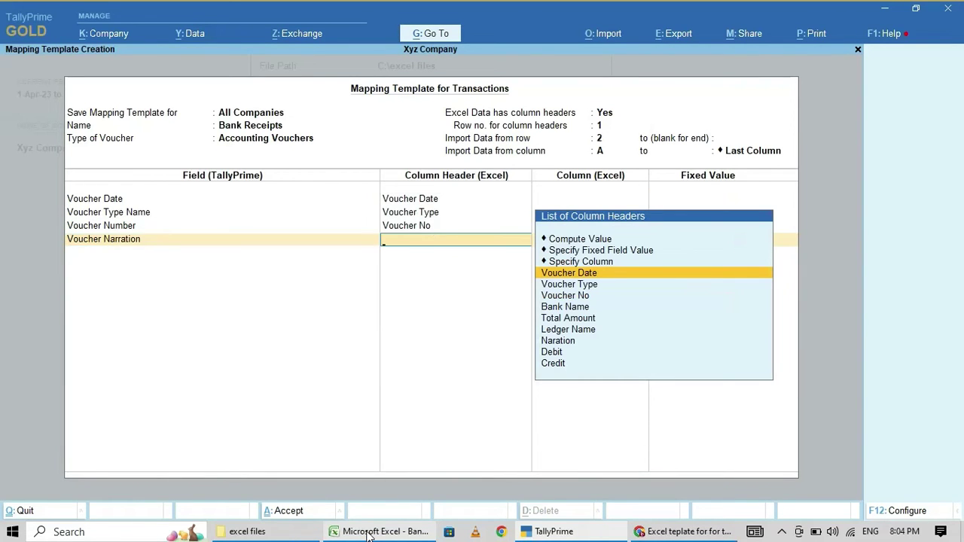
{"action": "key", "text": "Down"}
{"action": "key", "text": "Down"}
{"action": "key", "text": "Down"}
{"action": "key", "text": "Down"}
{"action": "key", "text": "Down"}
{"action": "key", "text": "Down"}
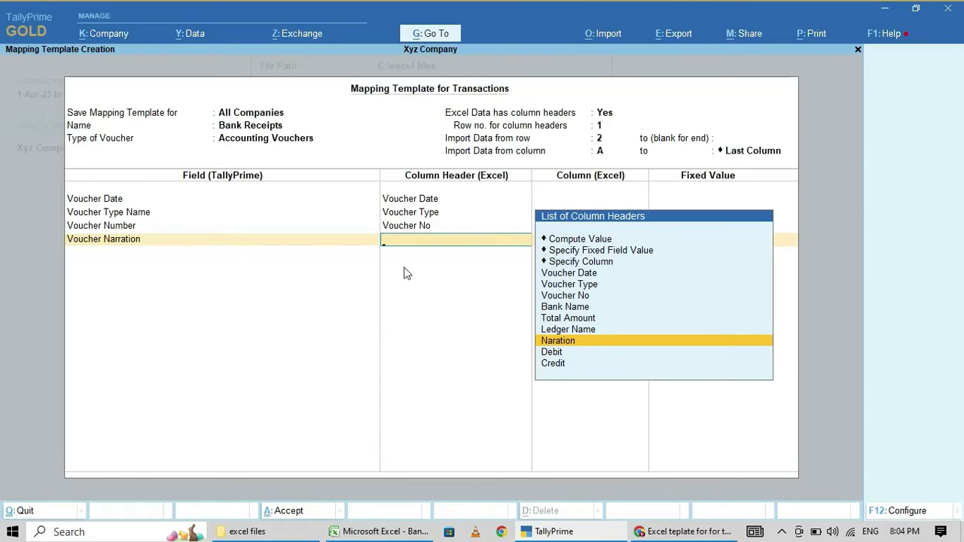
{"action": "left_click", "coordinate": [564, 345]}
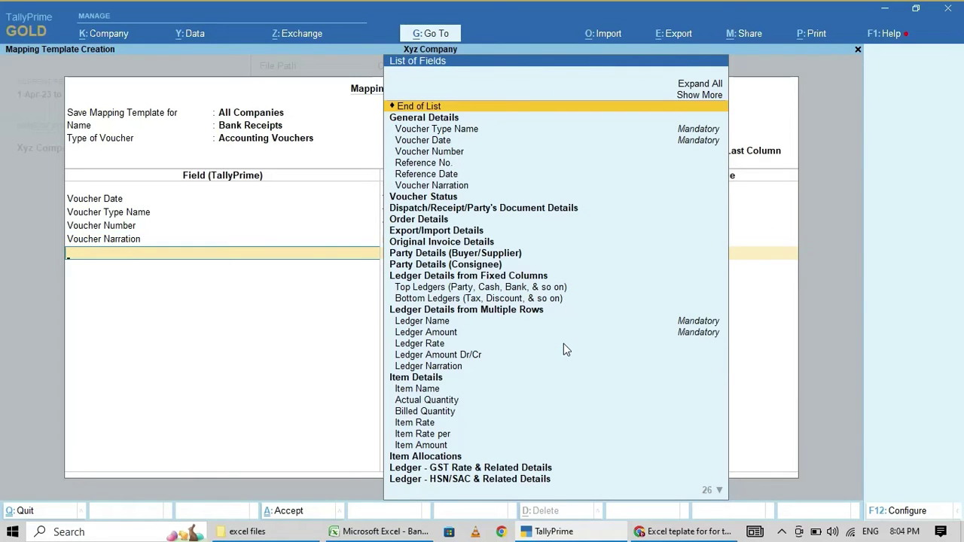
{"action": "type", "text": "bit"}
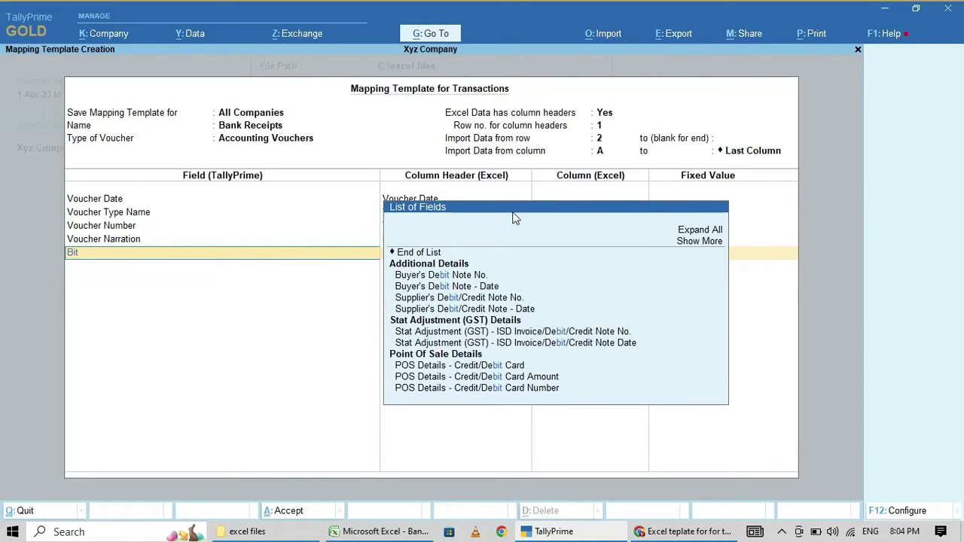
{"action": "left_click", "coordinate": [706, 243]}
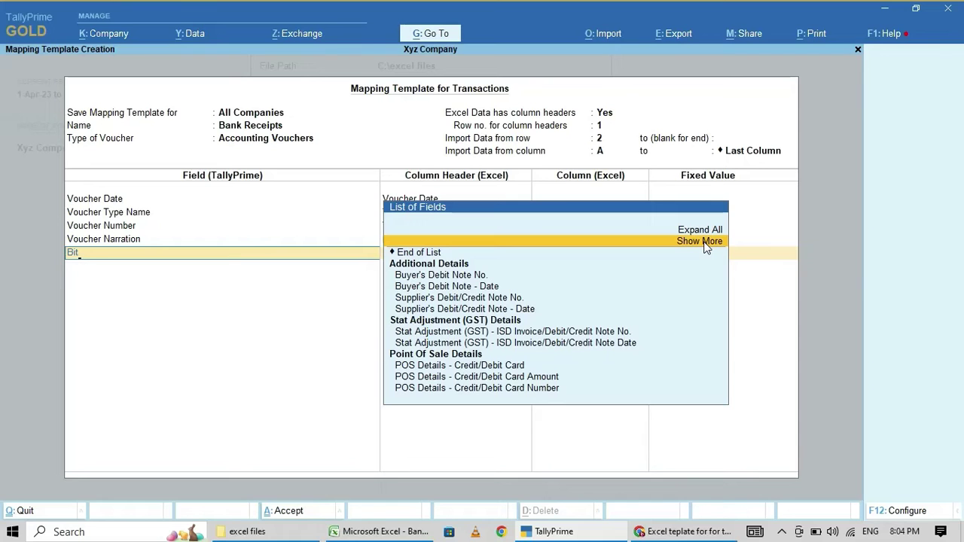
{"action": "left_click", "coordinate": [705, 242]}
{"action": "type", "text": "bot"}
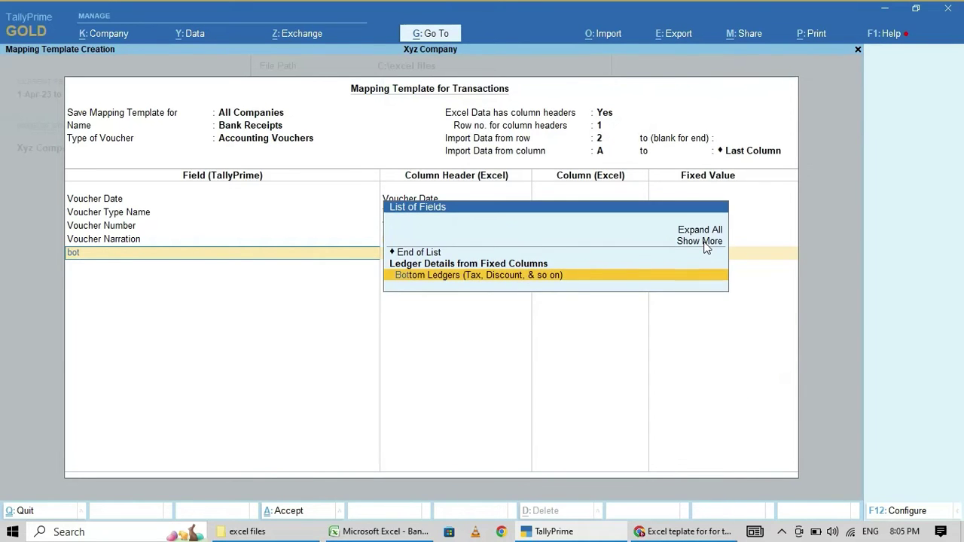
{"action": "left_click", "coordinate": [705, 243]}
Add the Top Ledgers (Party, Cash, Bank, & so on) field and map its Ledger Name to the Bank Name column.
{"action": "type", "text": "top"}
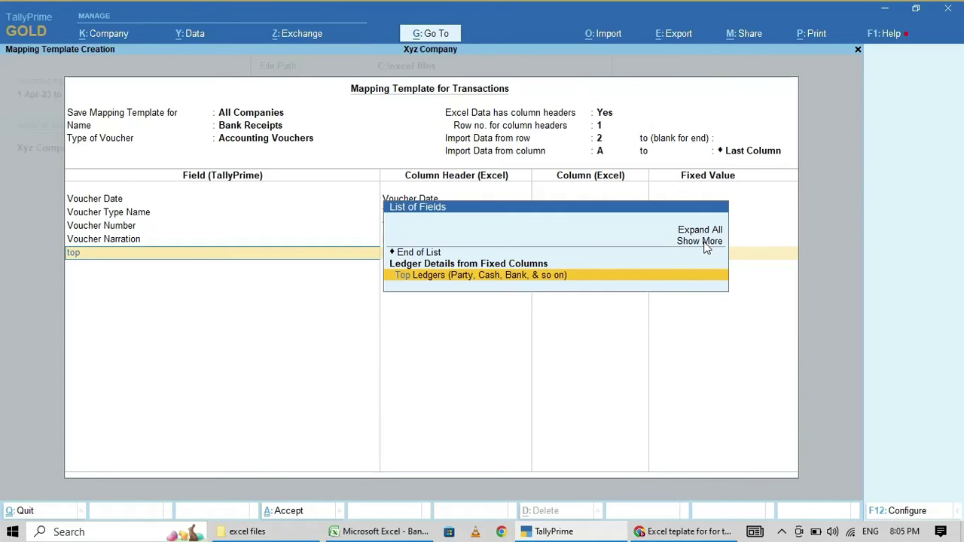
{"action": "key", "text": "Return"}
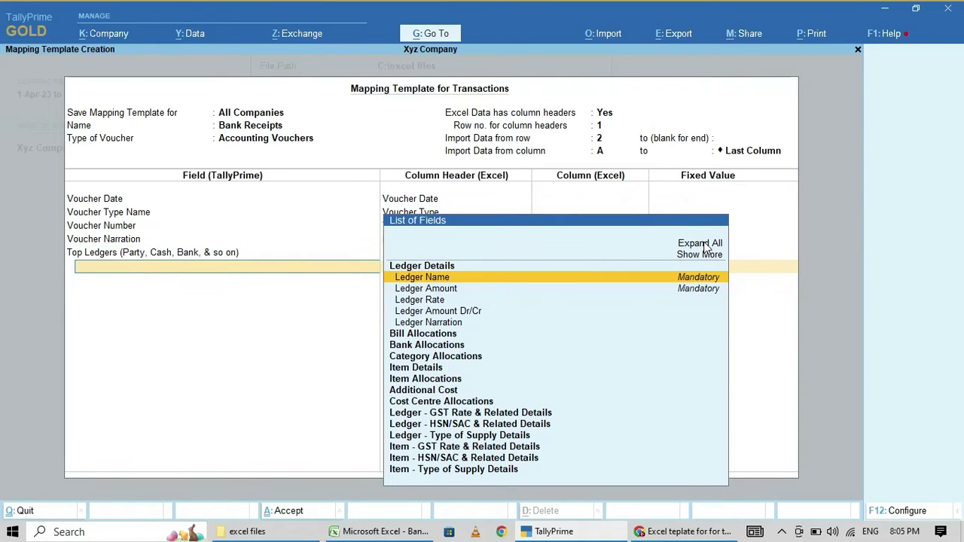
{"action": "key", "text": "Return"}
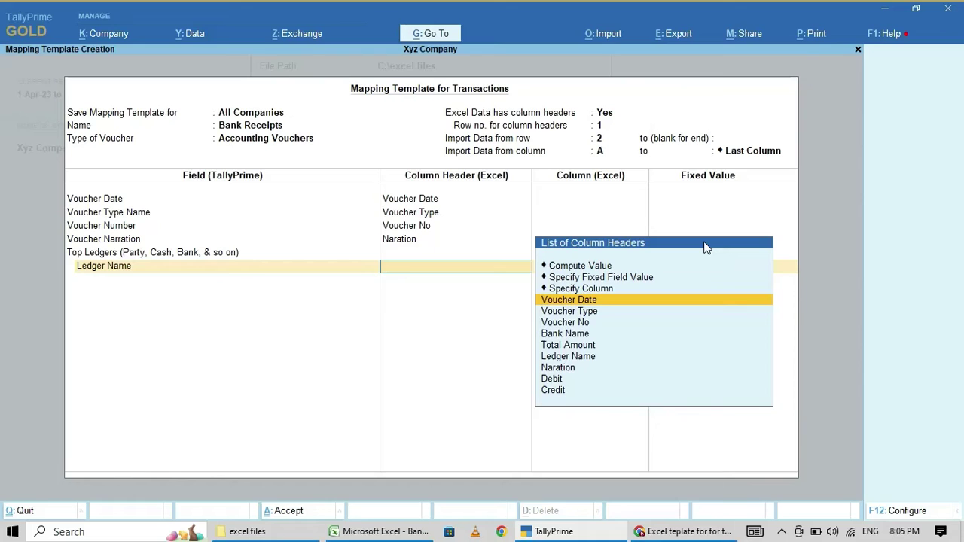
{"action": "key", "text": "Down"}
{"action": "key", "text": "Down"}
{"action": "key", "text": "Down"}
{"action": "key", "text": "Return"}
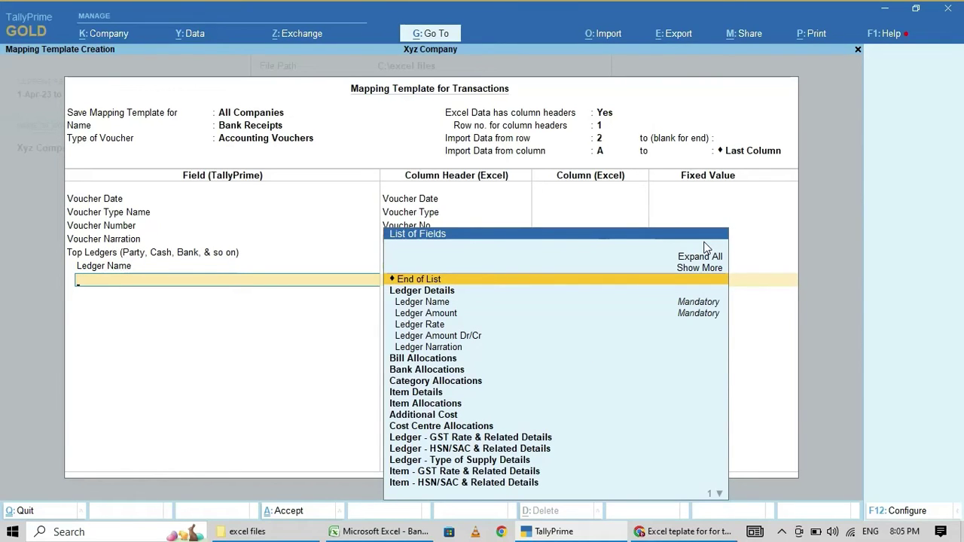
Add Ledger Amount under Top Ledgers and map it to the Total Amount column.
{"action": "key", "text": "Down"}
{"action": "key", "text": "Down"}
{"action": "key", "text": "Return"}
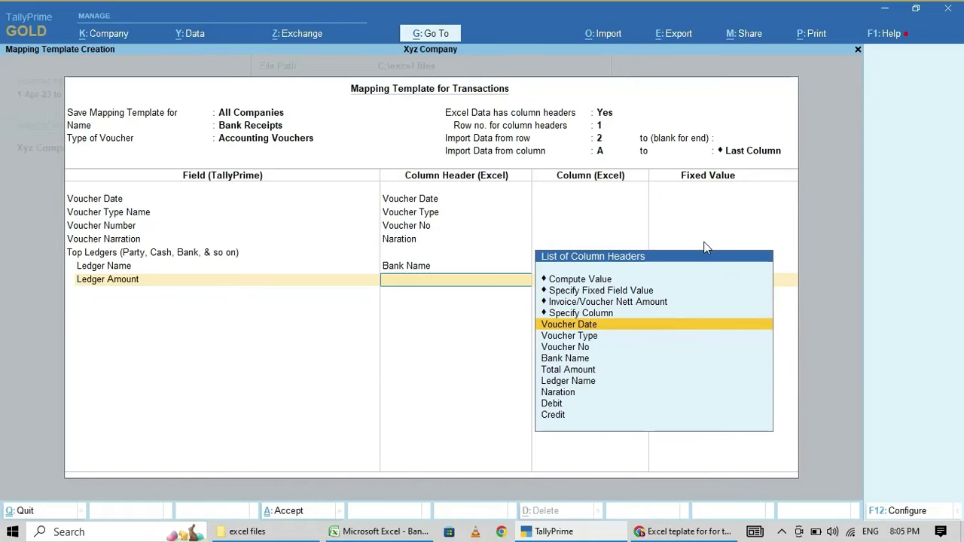
{"action": "key", "text": "Down"}
{"action": "key", "text": "Down"}
{"action": "key", "text": "Down"}
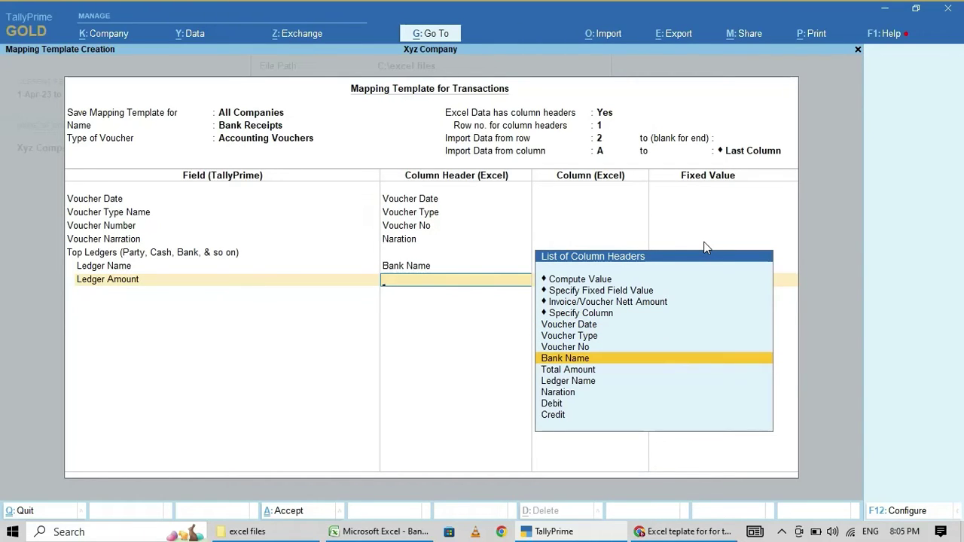
{"action": "key", "text": "Down"}
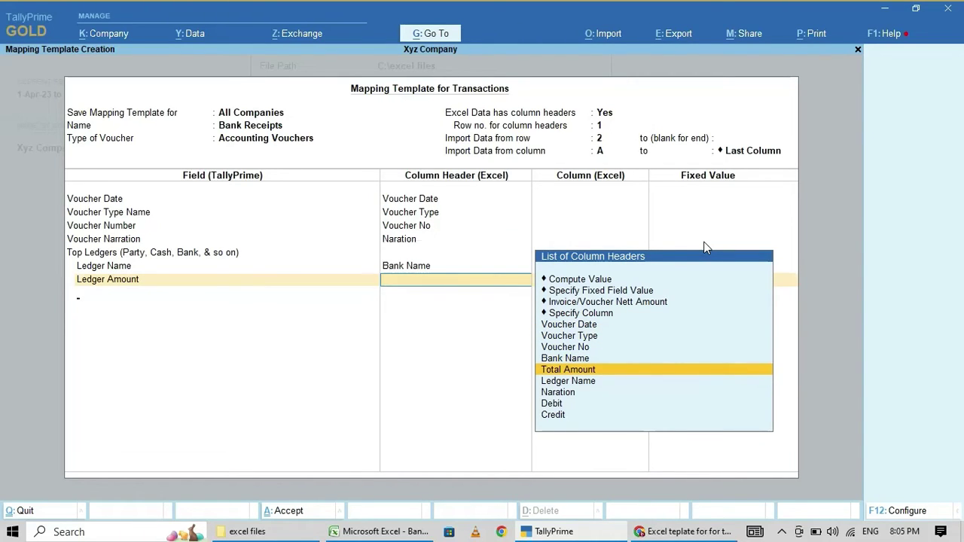
{"action": "key", "text": "Return"}
Add Ledger Amount Dr/Cr under Top Ledgers, map it to the Debit column, and end the Top Ledgers field list.
{"action": "key", "text": "Down"}
{"action": "key", "text": "Down"}
{"action": "key", "text": "Down"}
{"action": "key", "text": "Down"}
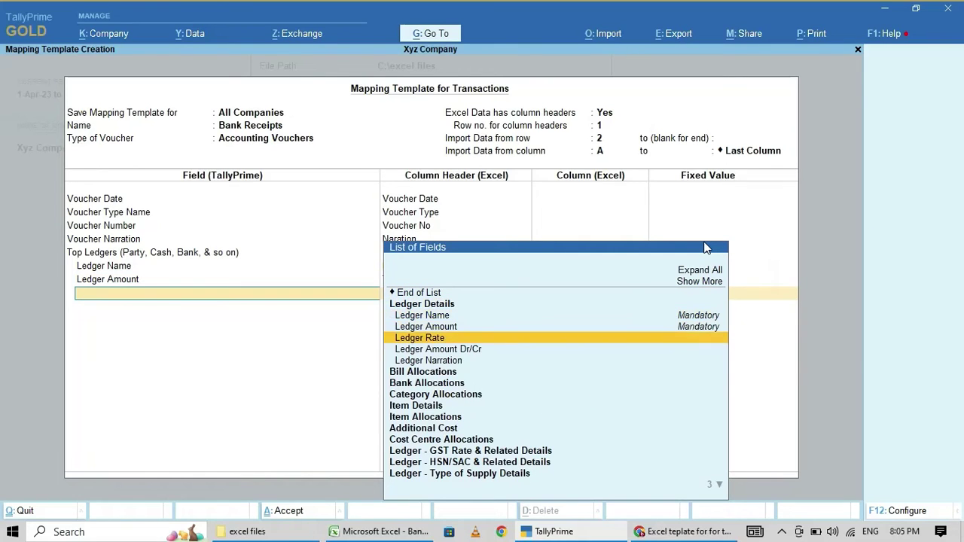
{"action": "key", "text": "Down"}
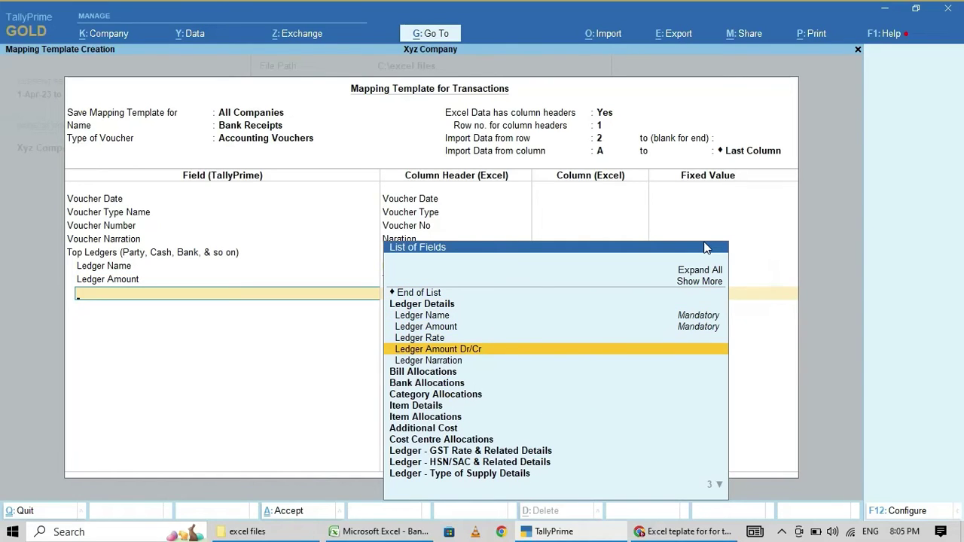
{"action": "key", "text": "Return"}
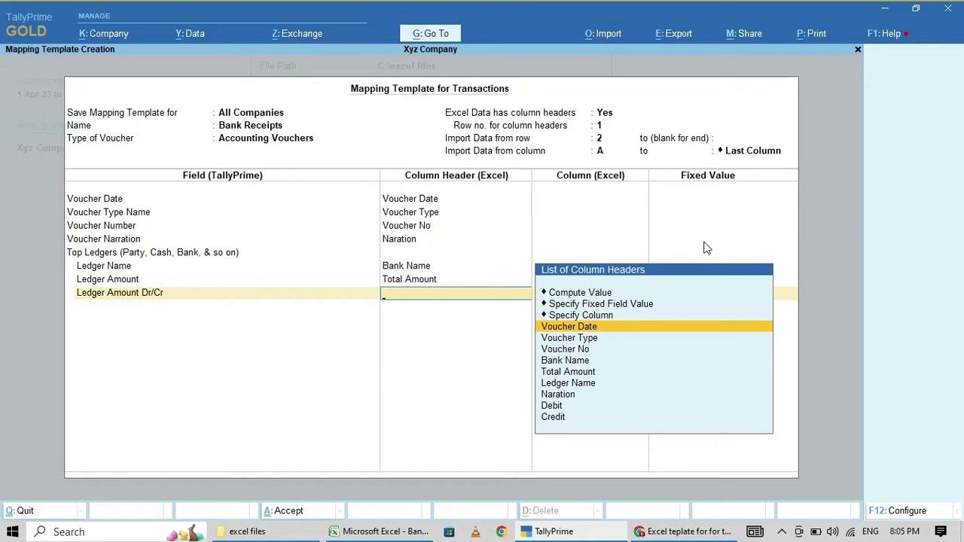
{"action": "key", "text": "Down"}
{"action": "key", "text": "Down"}
{"action": "key", "text": "Down"}
{"action": "key", "text": "Down"}
{"action": "key", "text": "Down"}
{"action": "key", "text": "Down"}
{"action": "key", "text": "Down"}
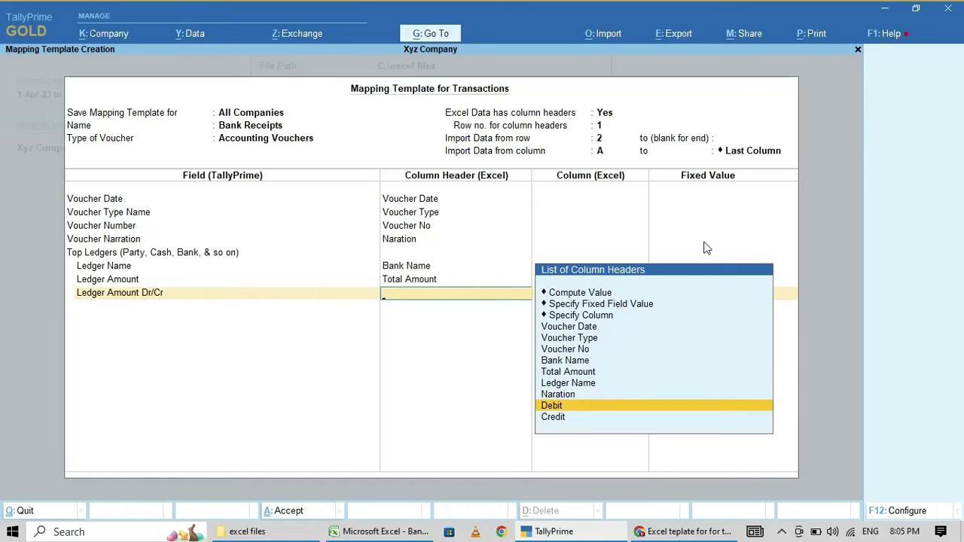
{"action": "key", "text": "Return"}
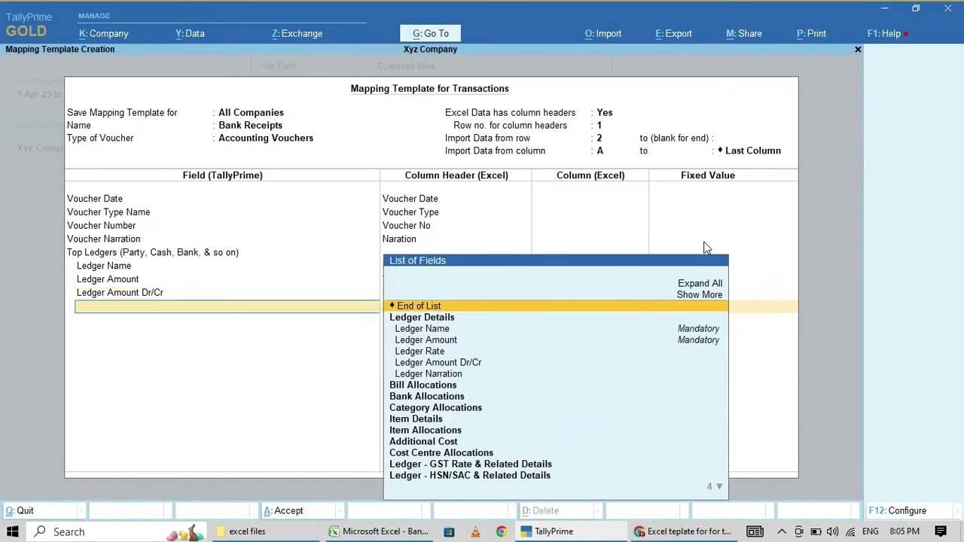
{"action": "key", "text": "BackSpace"}
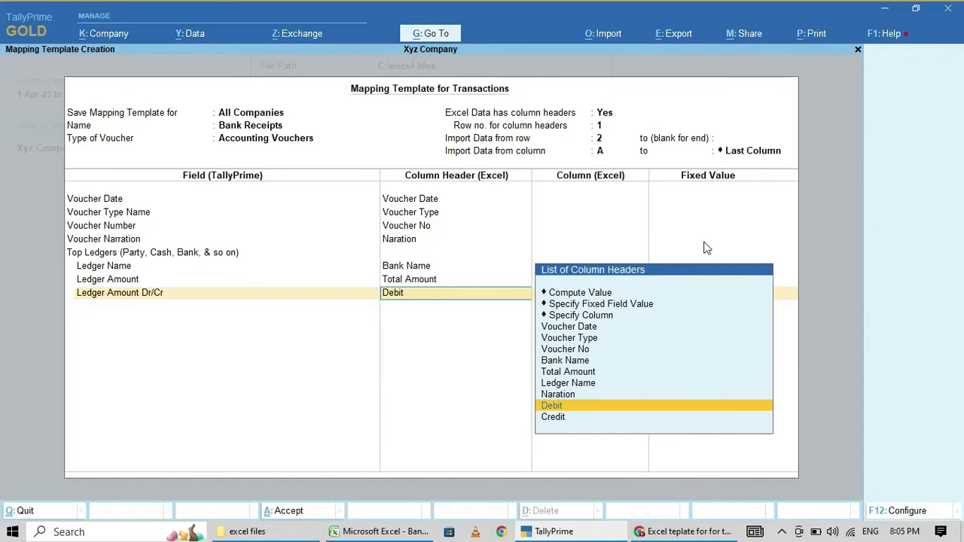
{"action": "key", "text": "Return"}
{"action": "key", "text": "alt+h"}
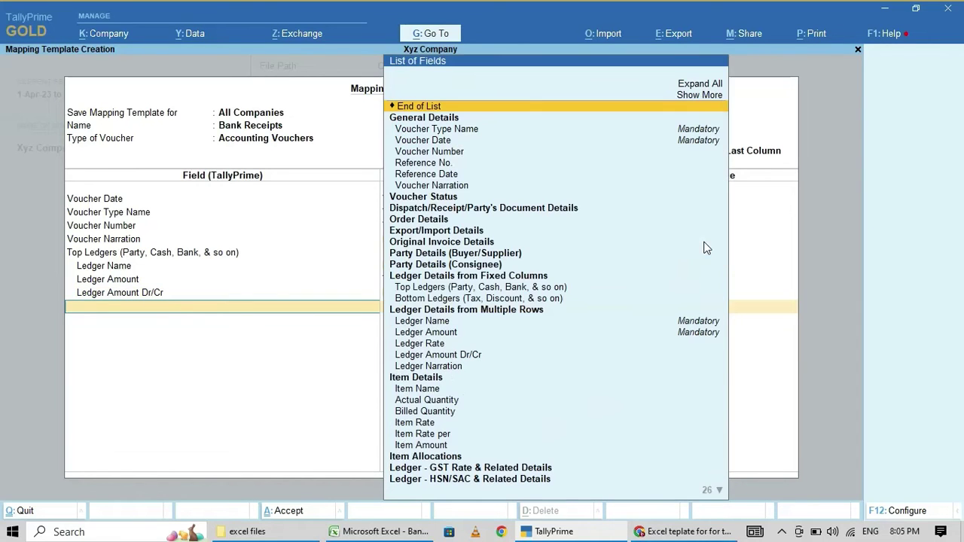
Add the Bottom Ledgers (Tax, Discount, & so on) field and map its Ledger Name to the Bank Name column.
{"action": "type", "text": "Bot"}
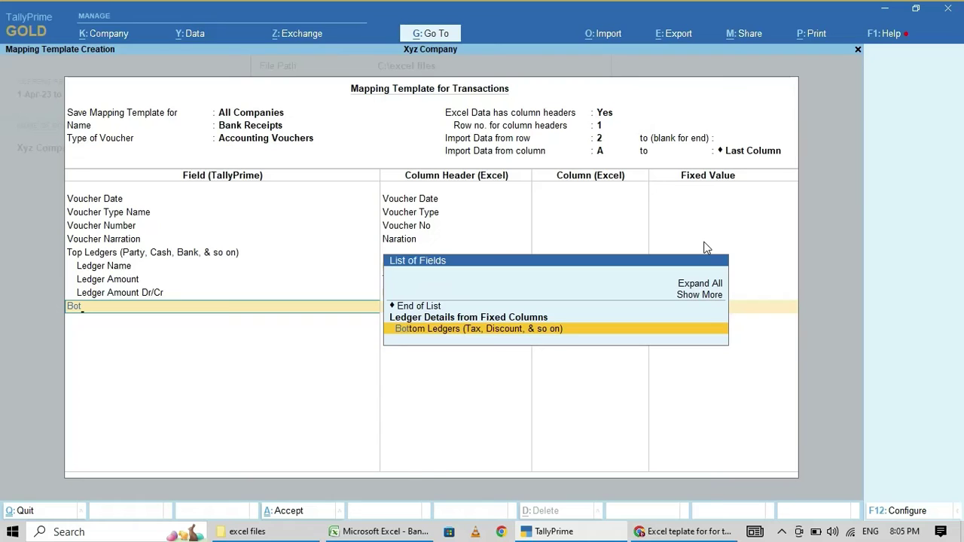
{"action": "key", "text": "Return"}
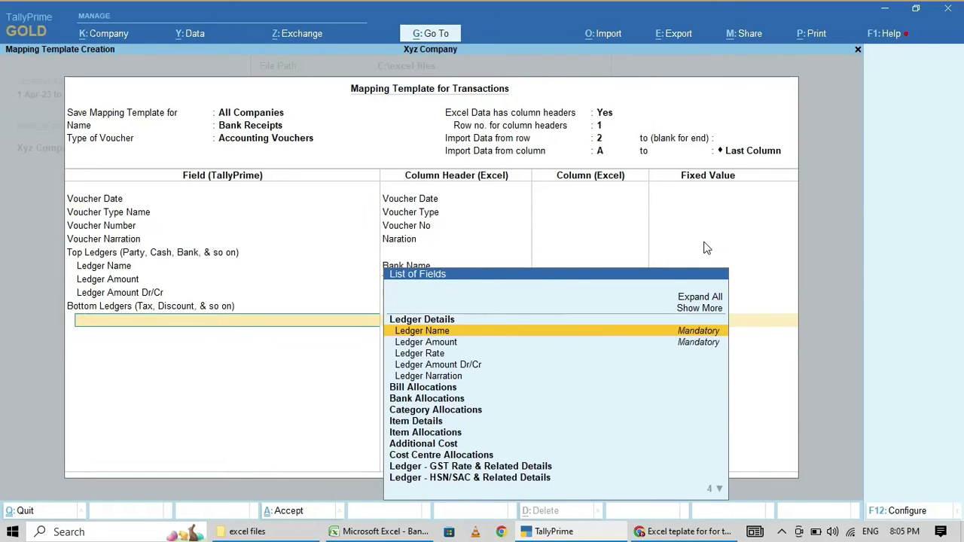
{"action": "key", "text": "Return"}
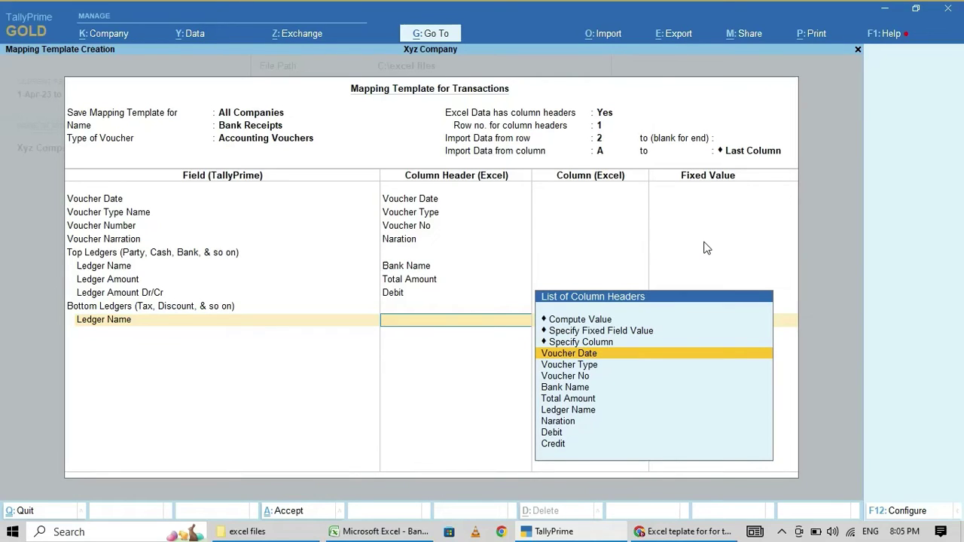
{"action": "key", "text": "Down"}
{"action": "key", "text": "Down"}
{"action": "key", "text": "Down"}
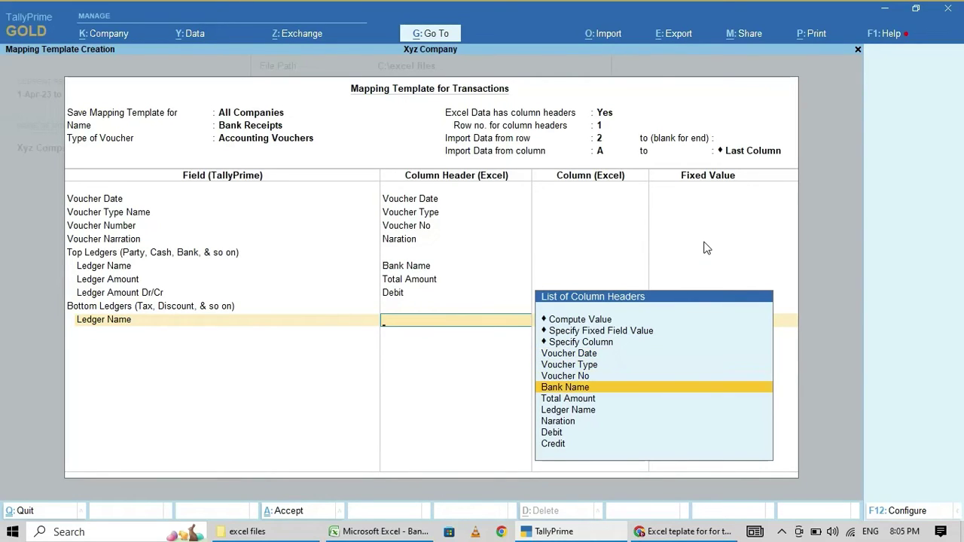
{"action": "key", "text": "Return"}
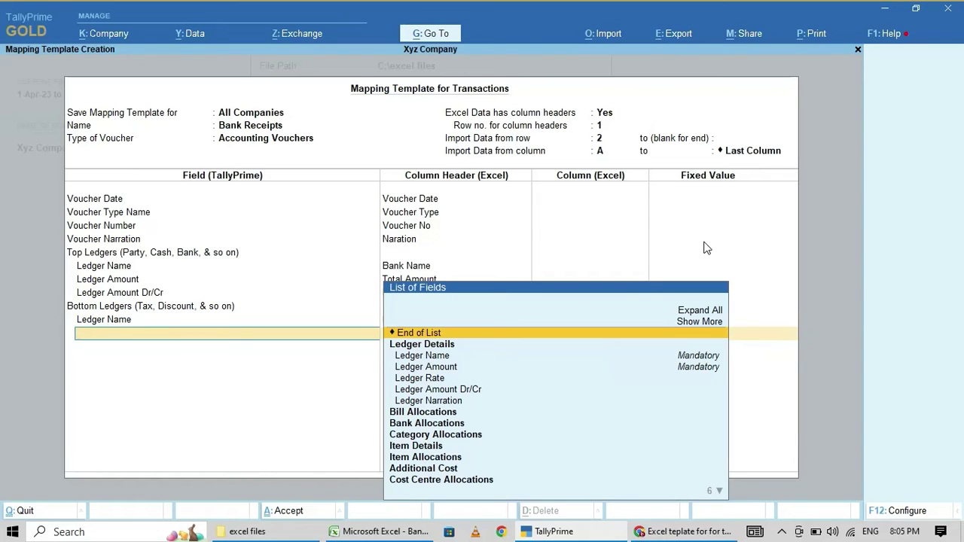
Add Ledger Amount under Bottom Ledgers and map it to the Total Amount column.
{"action": "key", "text": "Down"}
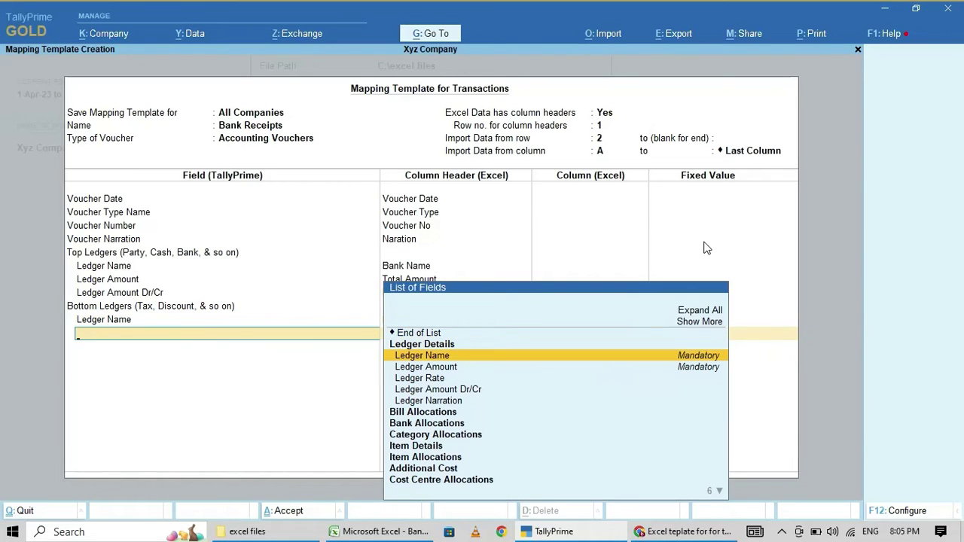
{"action": "key", "text": "Down"}
{"action": "key", "text": "Down"}
{"action": "key", "text": "Up"}
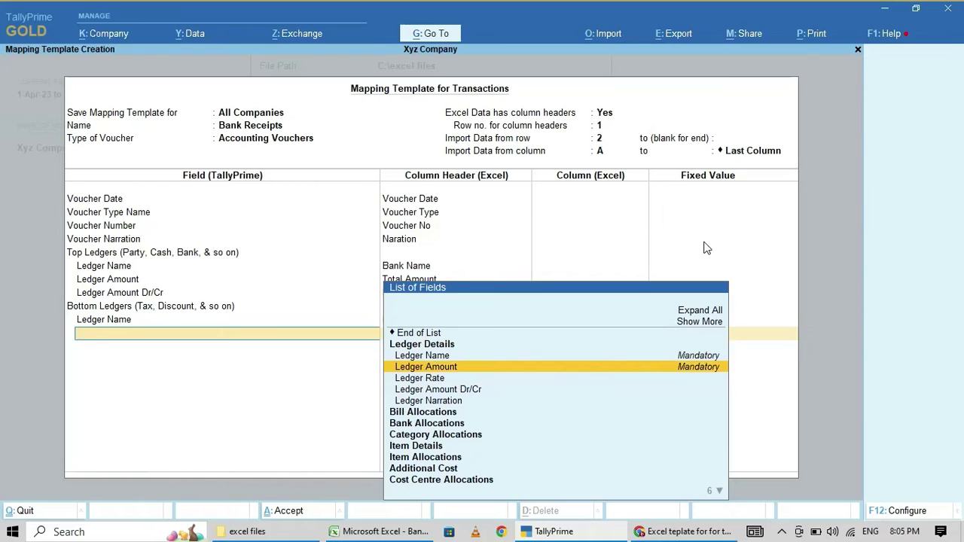
{"action": "key", "text": "Return"}
{"action": "type", "text": "To"}
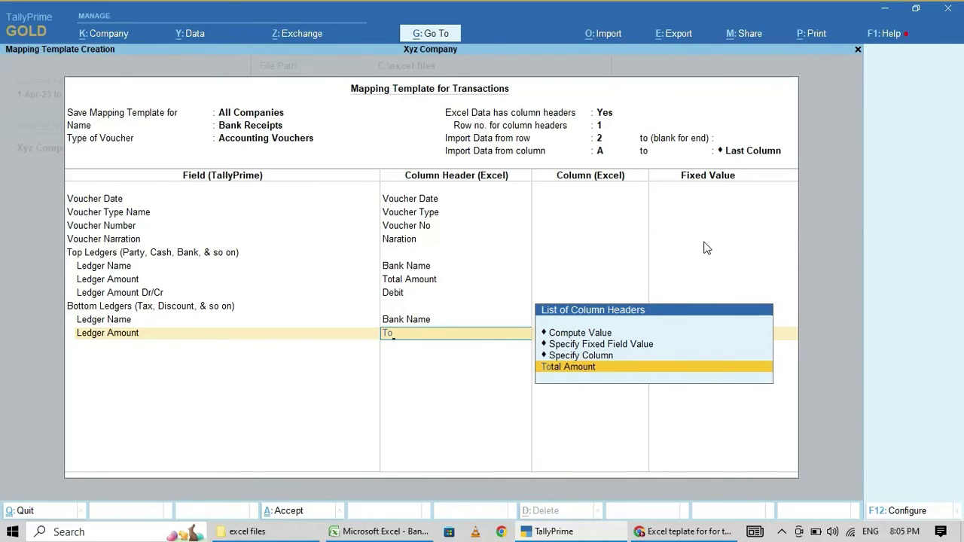
{"action": "key", "text": "Return"}
Add Ledger Amount Dr/Cr under Bottom Ledgers, map it to the Credit column, and save the Bank Receipts mapping template.
{"action": "type", "text": "Le"}
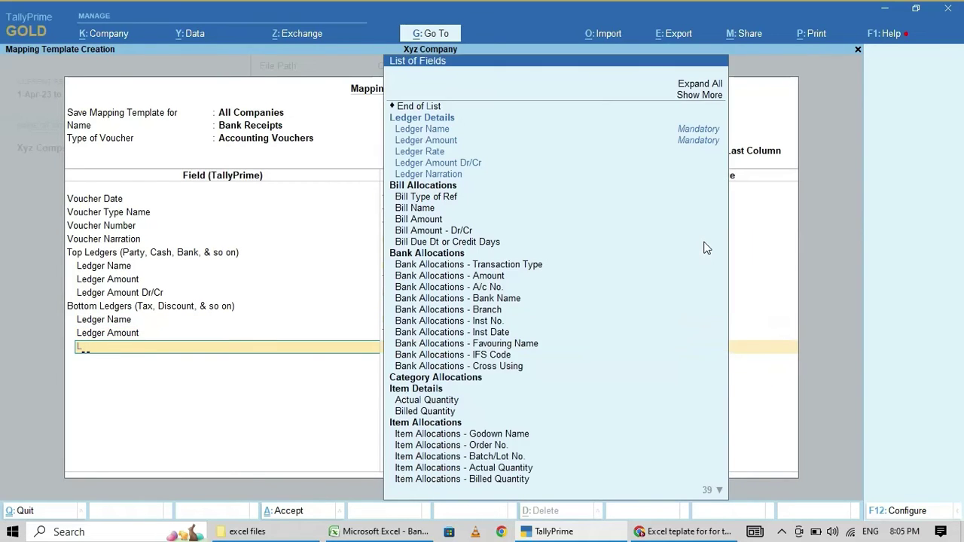
{"action": "key", "text": "Down"}
{"action": "key", "text": "Down"}
{"action": "key", "text": "Down"}
{"action": "key", "text": "Down"}
{"action": "key", "text": "Down"}
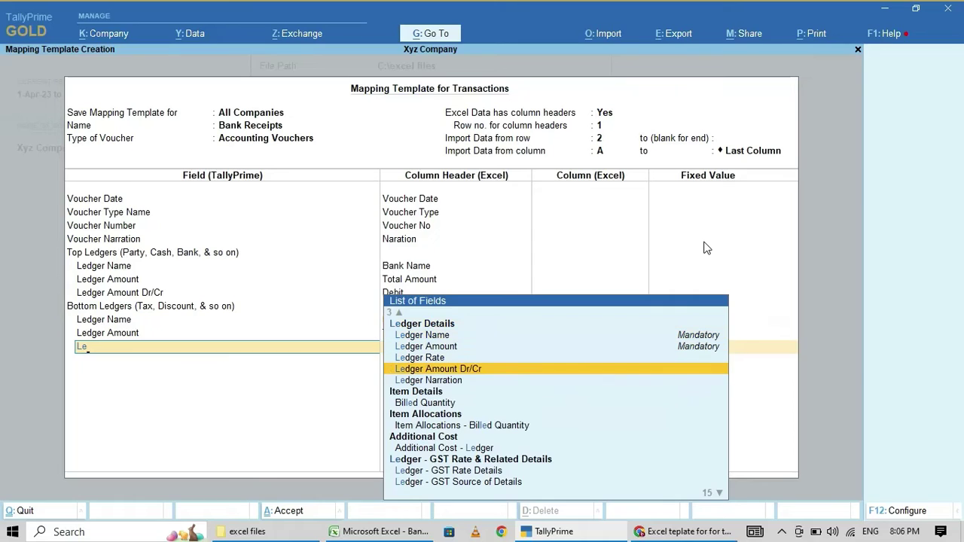
{"action": "key", "text": "Return"}
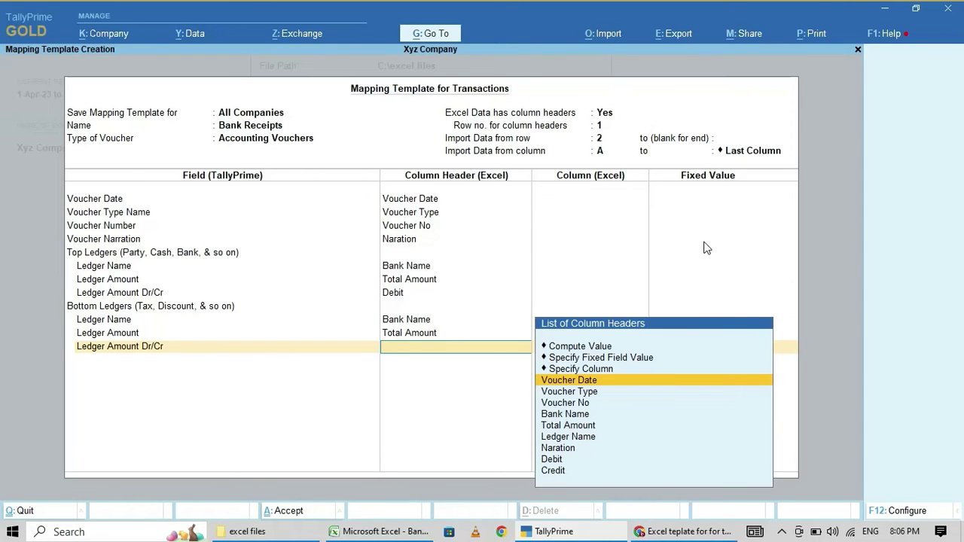
{"action": "key", "text": "Down"}
{"action": "key", "text": "Down"}
{"action": "key", "text": "Down"}
{"action": "key", "text": "Down"}
{"action": "key", "text": "Down"}
{"action": "key", "text": "Down"}
{"action": "key", "text": "Down"}
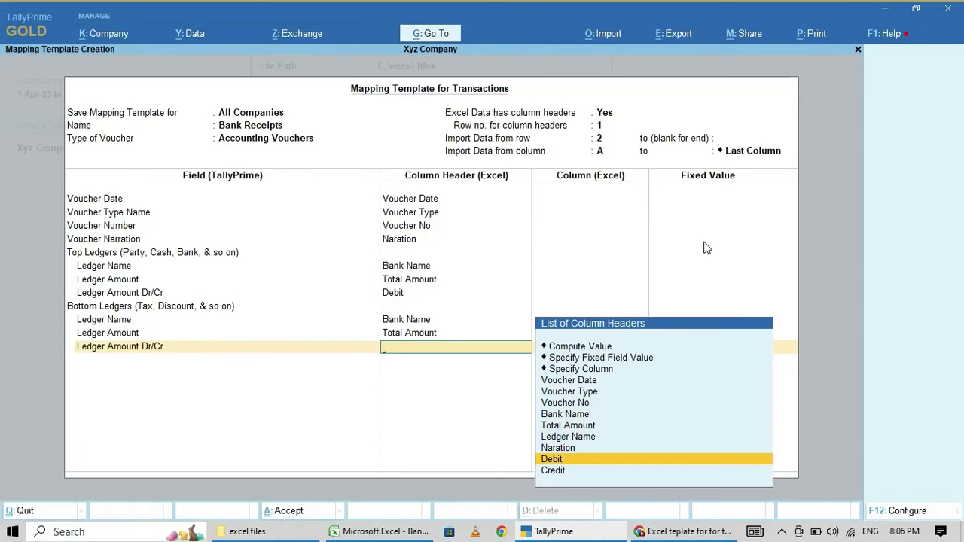
{"action": "key", "text": "Down"}
{"action": "key", "text": "Return"}
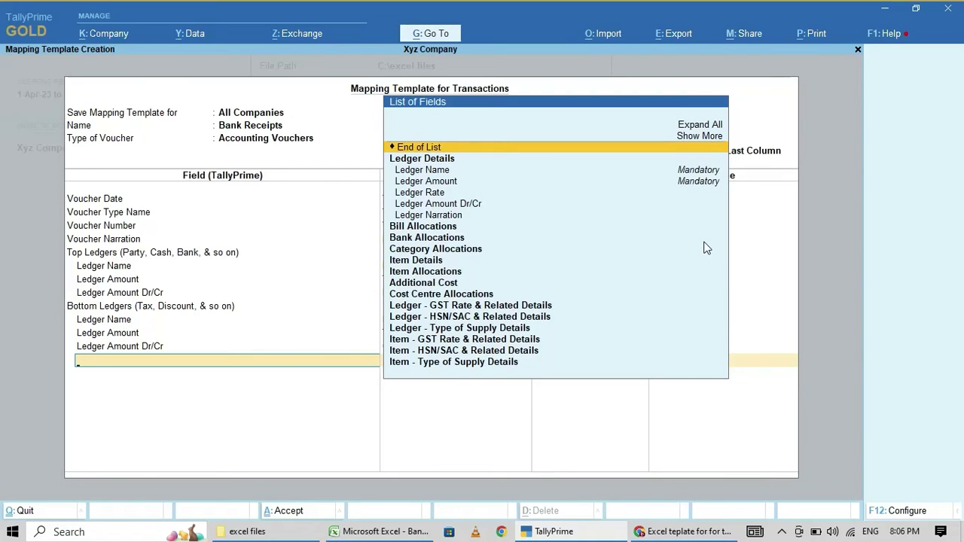
{"action": "key", "text": "BackSpace"}
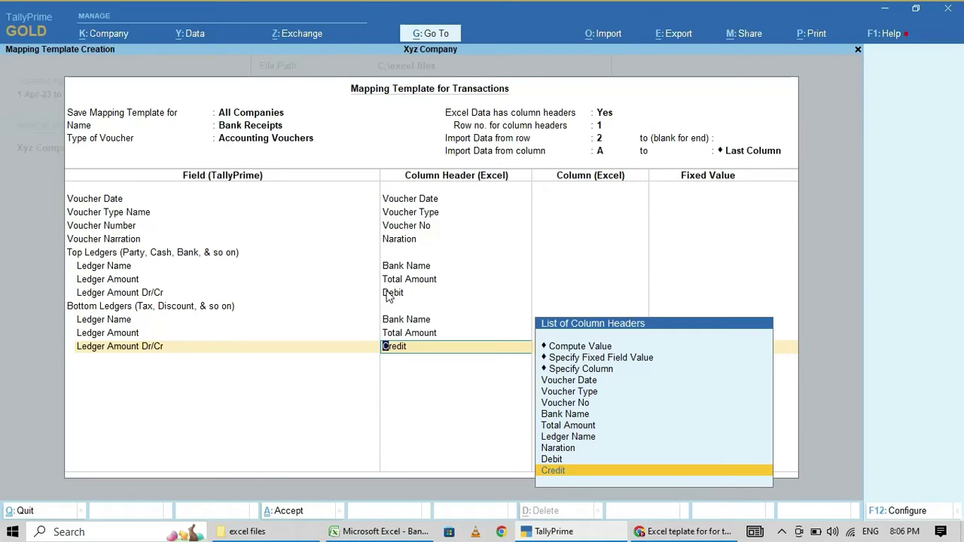
{"action": "key", "text": "Return"}
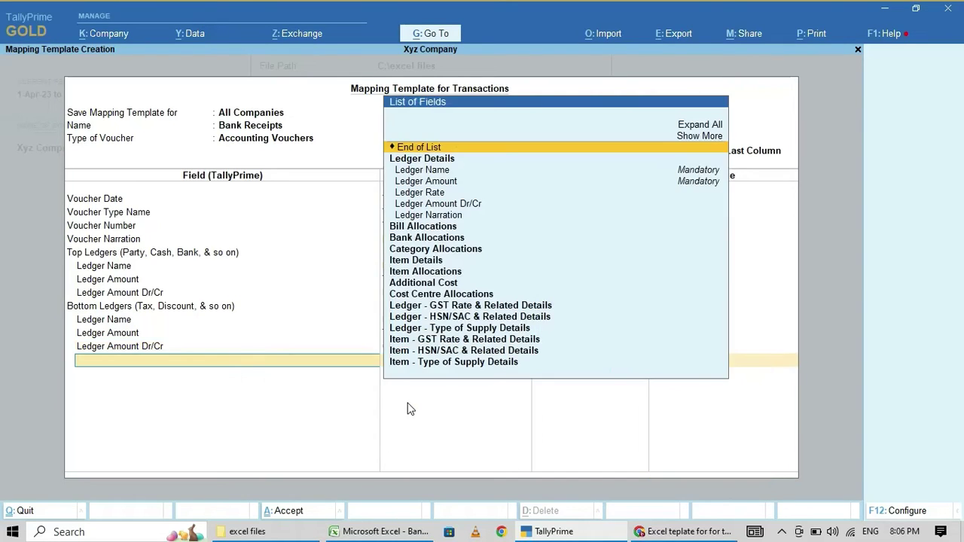
{"action": "key", "text": "Return"}
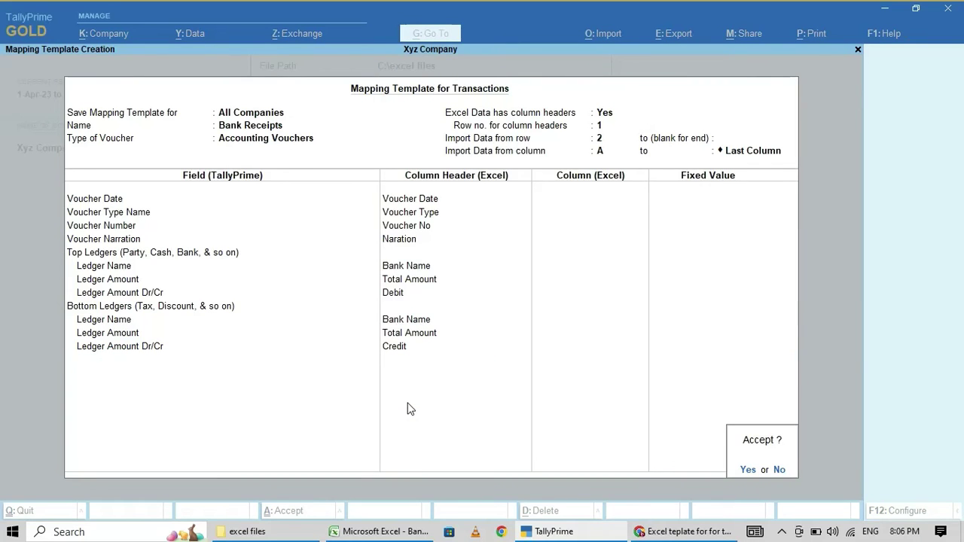
{"action": "key", "text": "Return"}
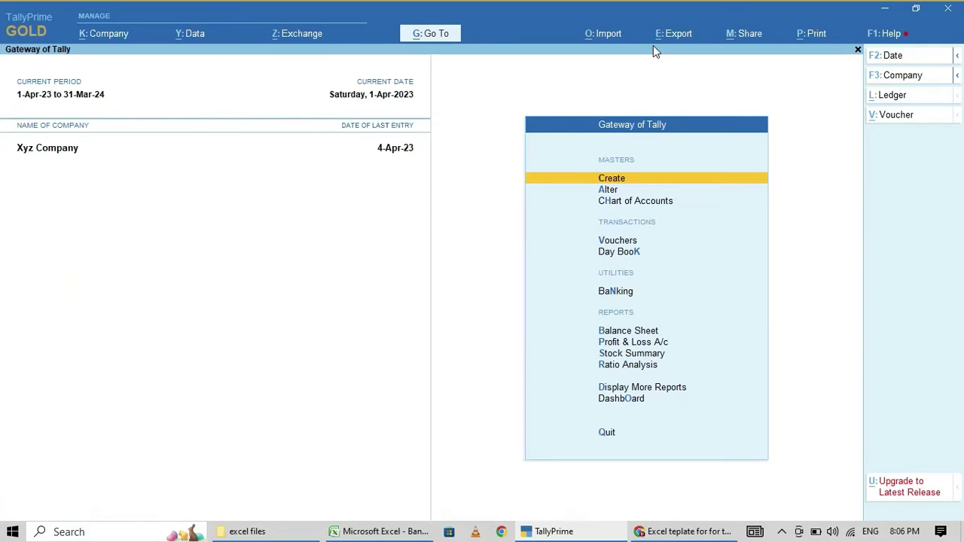
Start a transactions import in Excel (Spreadsheet) format and choose Bank Receipts.xlsx from C:\excel files as the file to import.
{"action": "left_click", "coordinate": [606, 35]}
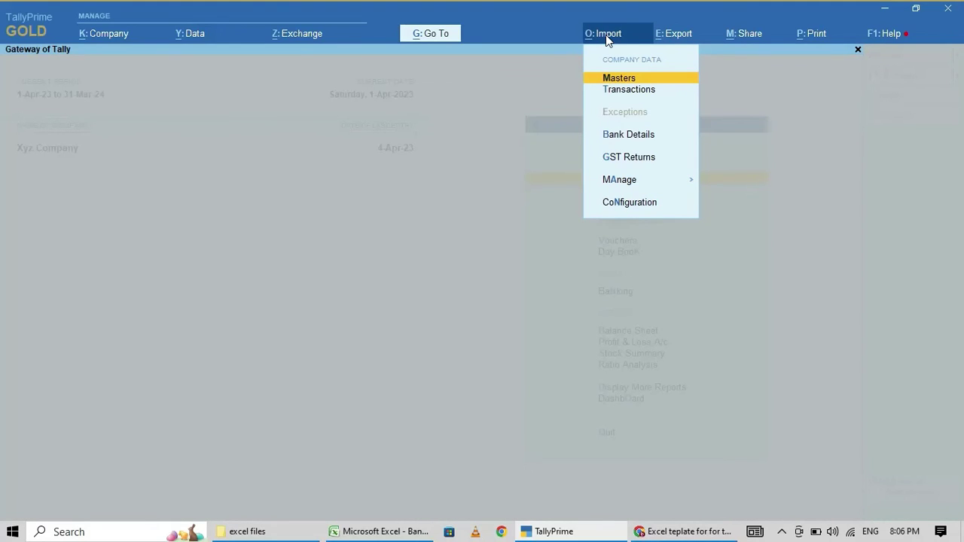
{"action": "key", "text": "Down"}
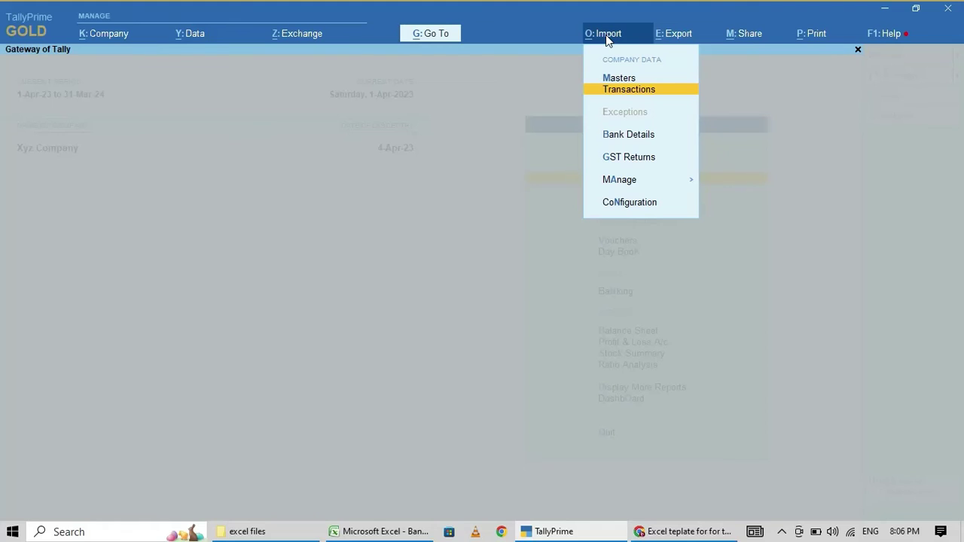
{"action": "key", "text": "Return"}
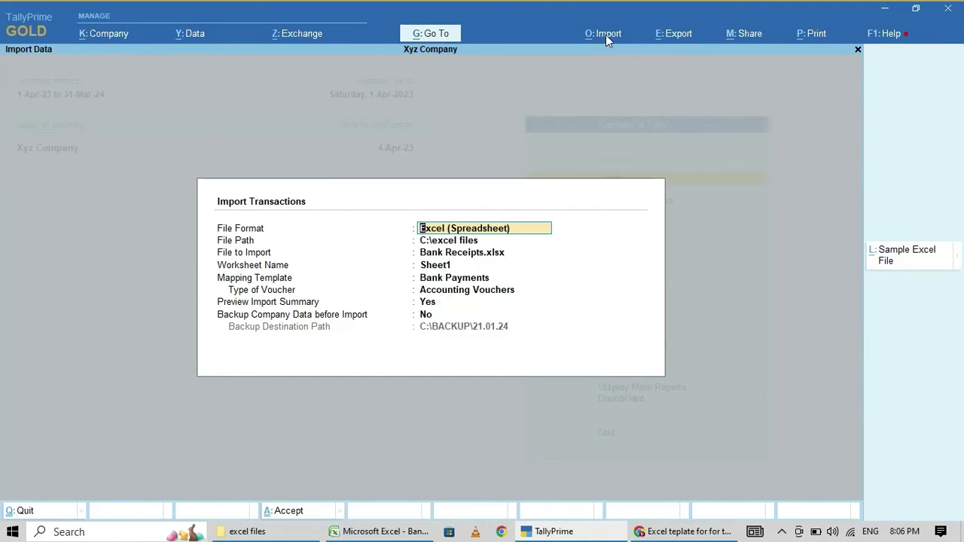
{"action": "key", "text": "Return"}
{"action": "key", "text": "Return"}
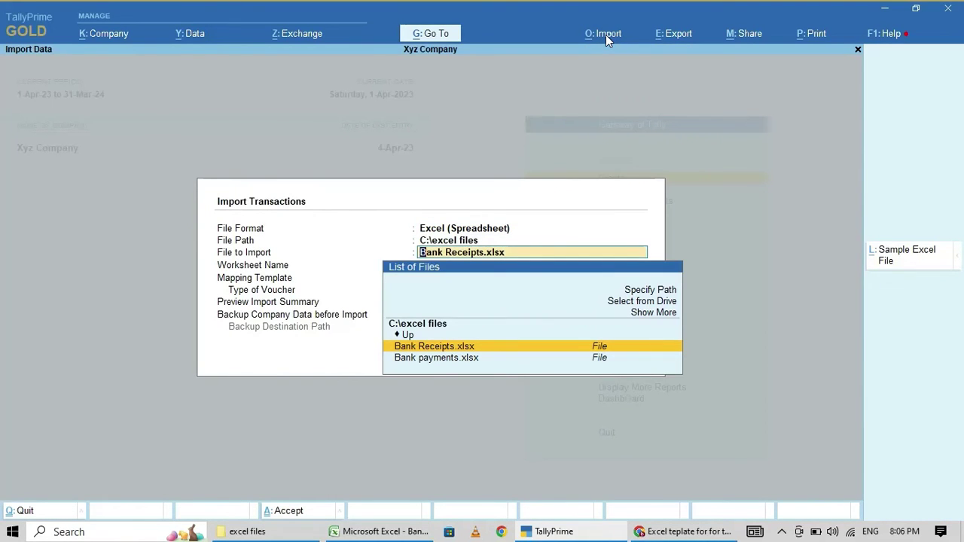
{"action": "key", "text": "Return"}
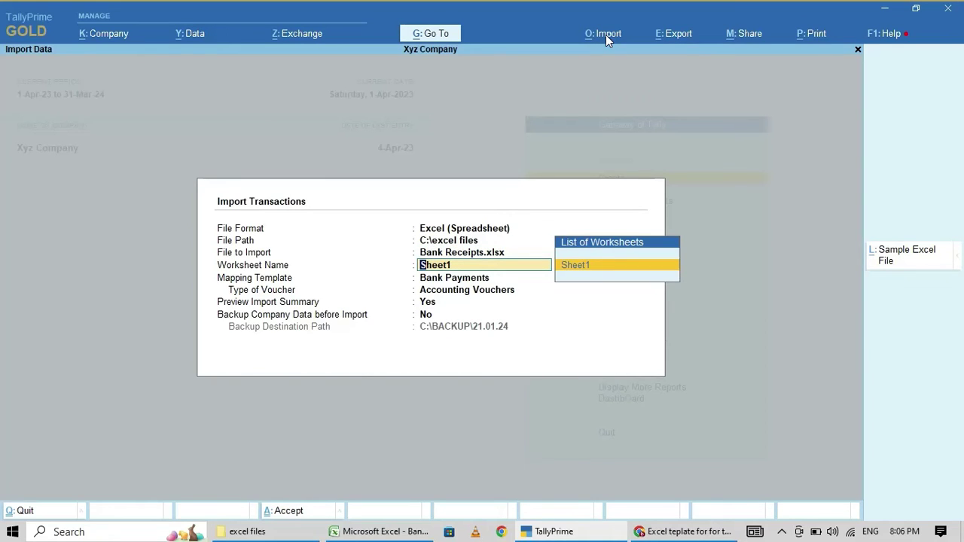
Check the worksheet name in the Bank Receipts workbook in Excel, and select Sheet1 as the worksheet in TallyPrime.
{"action": "left_click", "coordinate": [384, 532]}
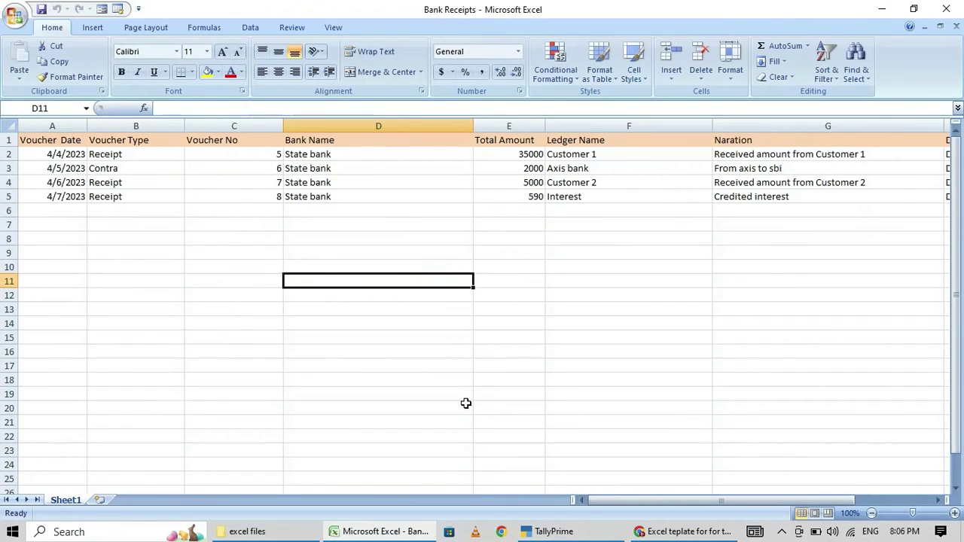
{"action": "left_click", "coordinate": [384, 532]}
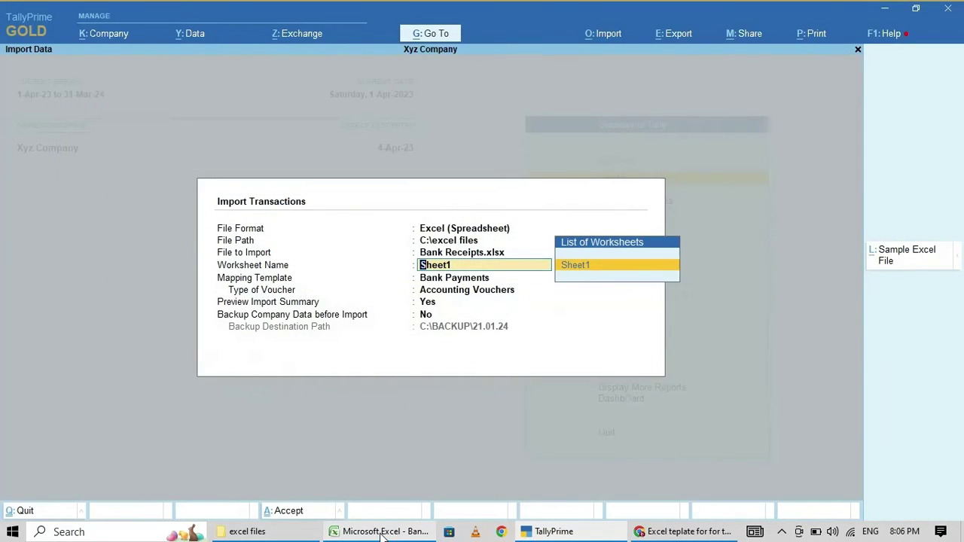
{"action": "key", "text": "Return"}
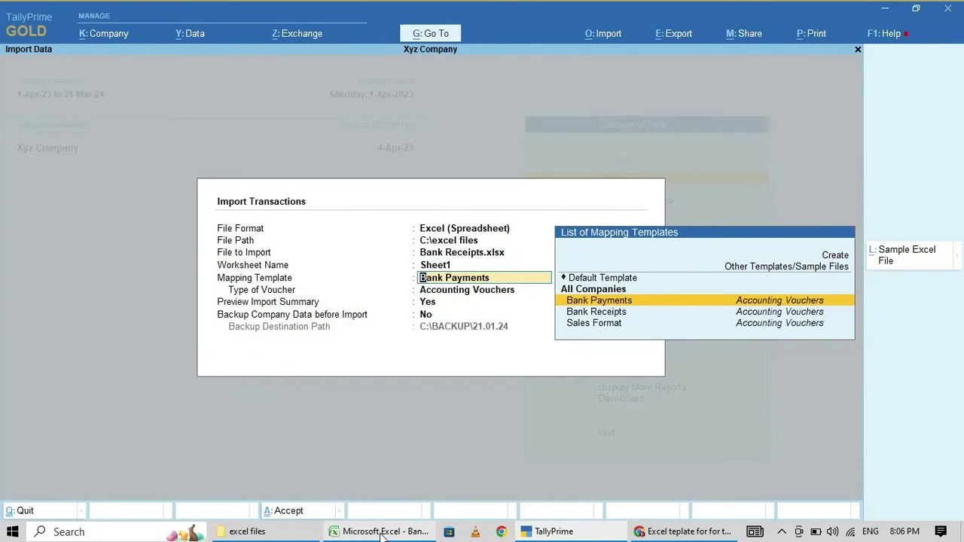
Select the Bank Receipts mapping template and import the previewed receipt and contra vouchers.
{"action": "key", "text": "Down"}
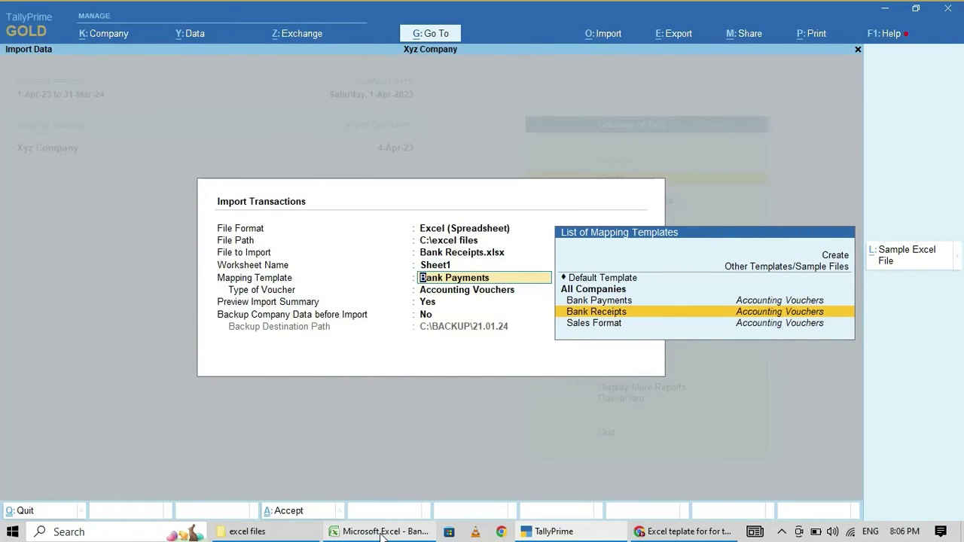
{"action": "key", "text": "Return"}
{"action": "key", "text": "Return"}
{"action": "key", "text": "Return"}
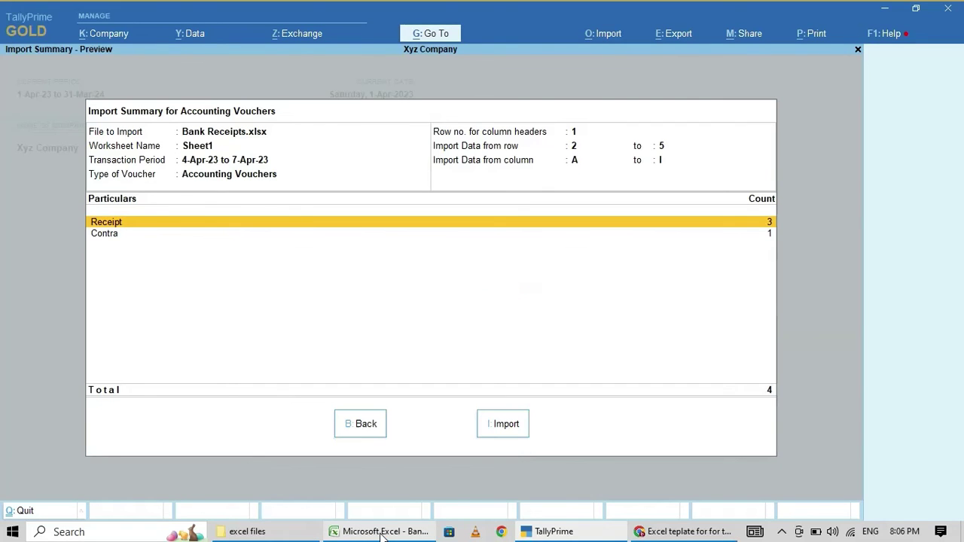
{"action": "left_click", "coordinate": [506, 424]}
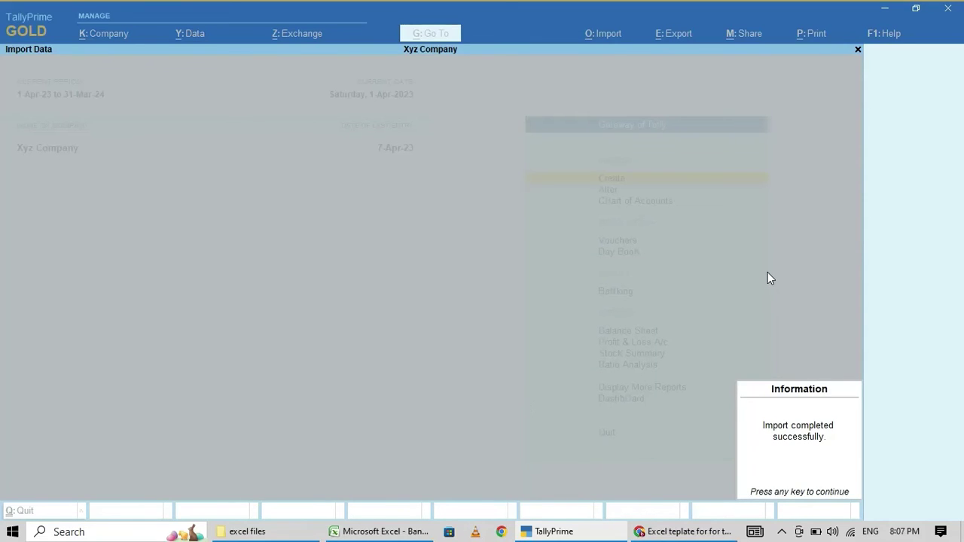
Open the ledger vouchers report for the State bank ledger to review the imported entries.
{"action": "key", "text": "Return"}
{"action": "key", "text": "Down"}
{"action": "key", "text": "Down"}
{"action": "key", "text": "Down"}
{"action": "key", "text": "Down"}
{"action": "key", "text": "Down"}
{"action": "key", "text": "Down"}
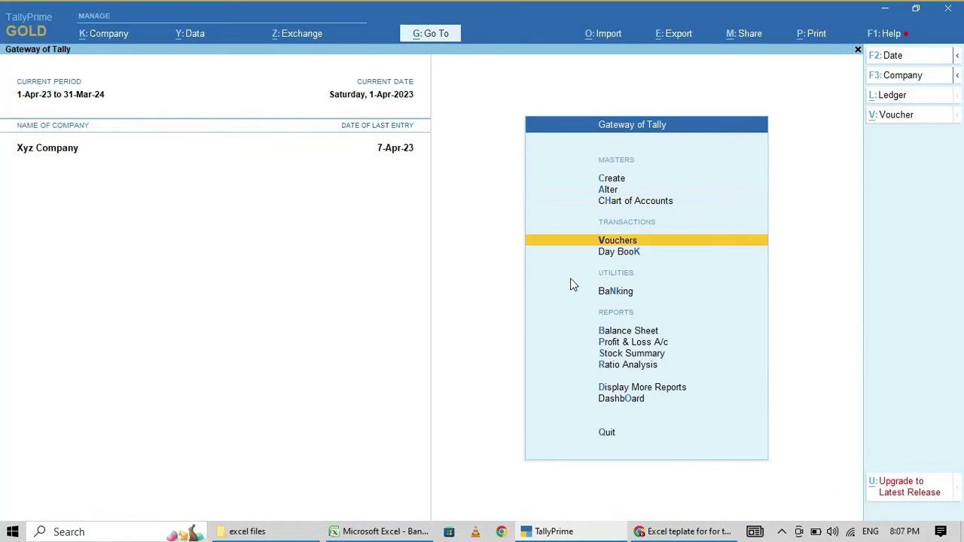
{"action": "key", "text": "Up"}
{"action": "key", "text": "Up"}
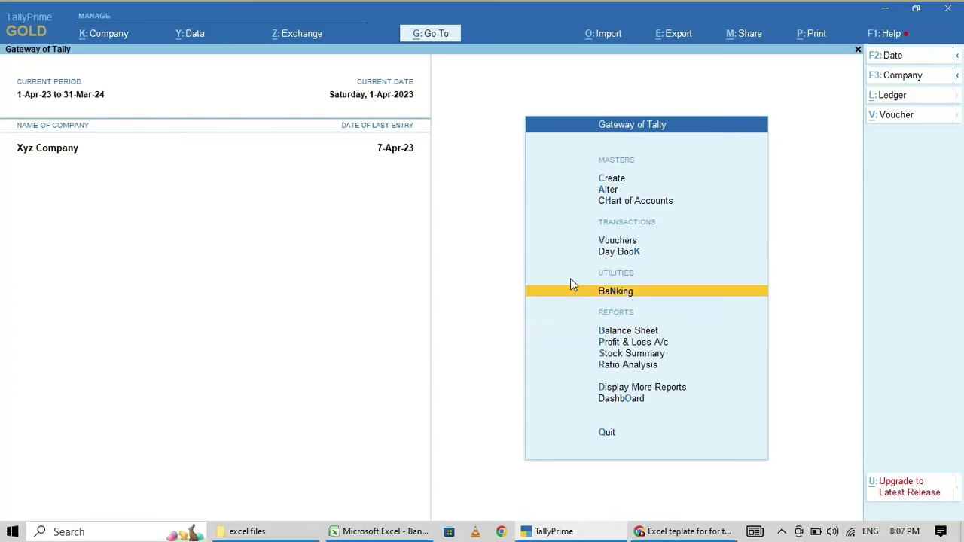
{"action": "key", "text": "Down"}
{"action": "key", "text": "Down"}
{"action": "key", "text": "Down"}
{"action": "key", "text": "Down"}
{"action": "key", "text": "Down"}
{"action": "key", "text": "Down"}
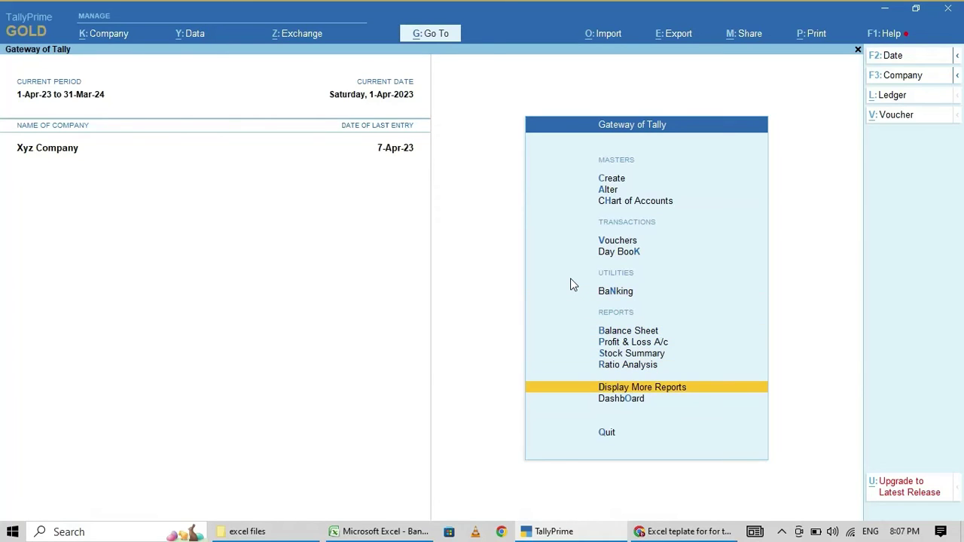
{"action": "key", "text": "Return"}
{"action": "key", "text": "Down"}
{"action": "key", "text": "Down"}
{"action": "key", "text": "Down"}
{"action": "key", "text": "Down"}
{"action": "key", "text": "Return"}
{"action": "key", "text": "Down"}
{"action": "key", "text": "Return"}
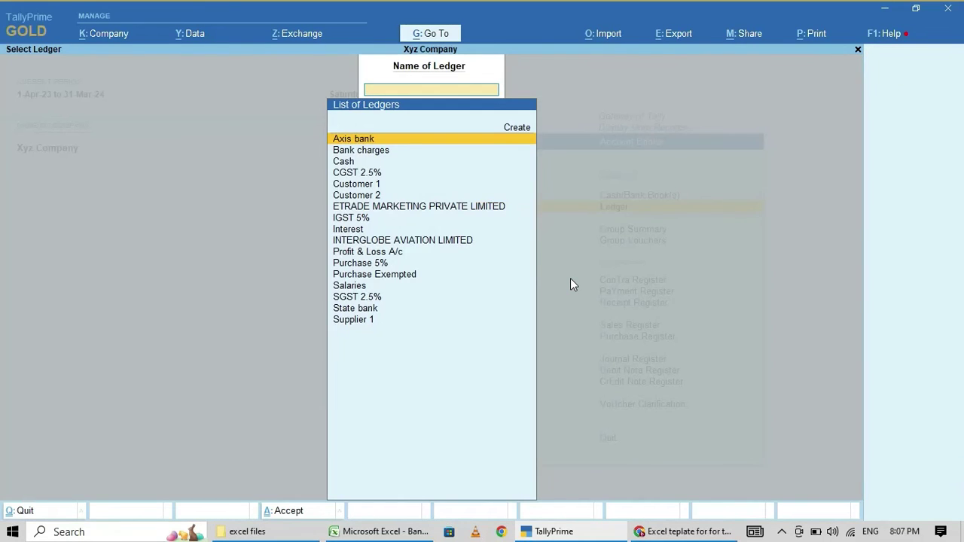
{"action": "type", "text": "Sta"}
{"action": "key", "text": "Return"}
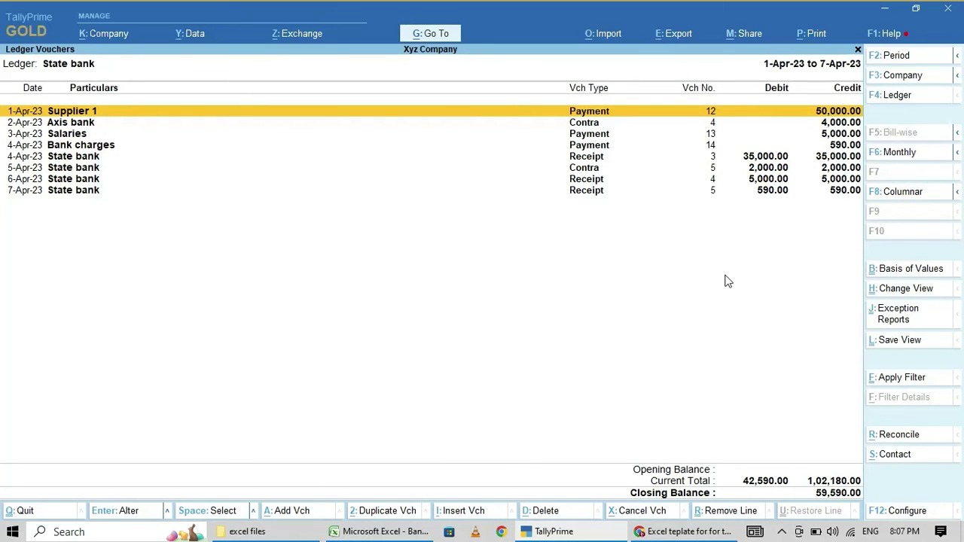
Inspect the 4-Apr-23 receipt voucher in the State bank ledger and leave it without saving changes.
{"action": "left_click", "coordinate": [764, 158]}
{"action": "key", "text": "Return"}
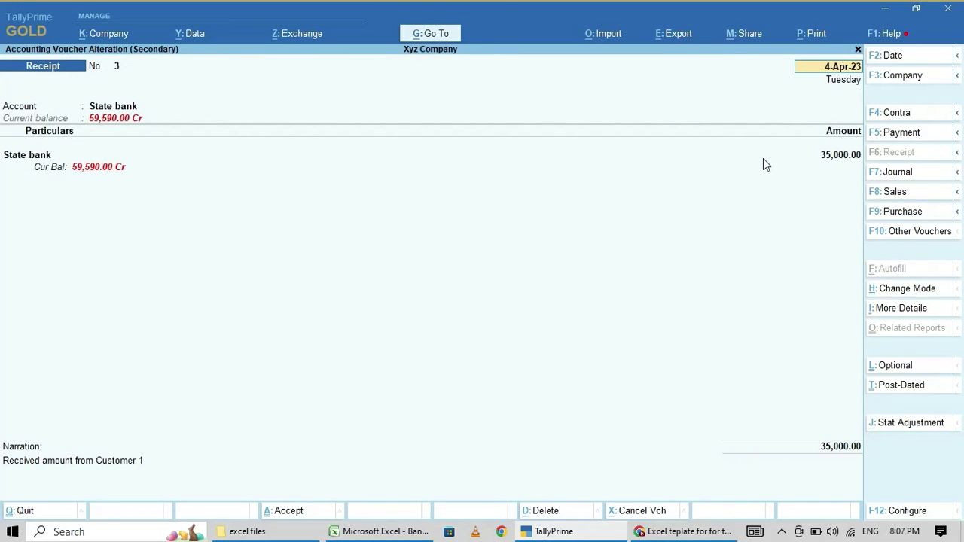
{"action": "key", "text": "BackSpace"}
{"action": "key", "text": "Escape"}
{"action": "key", "text": "y"}
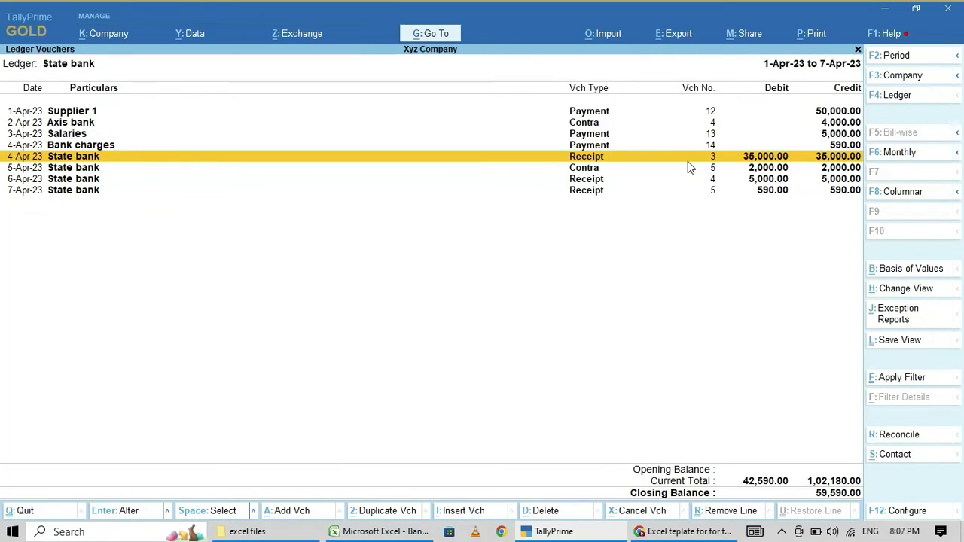
Delete the four wrongly imported State bank receipt and contra vouchers, numbers 3, 5, 4 and 5, dated 4-Apr-23 to 7-Apr-23.
{"action": "key", "text": "shift+Down"}
{"action": "key", "text": "shift+Down"}
{"action": "key", "text": "shift+Down"}
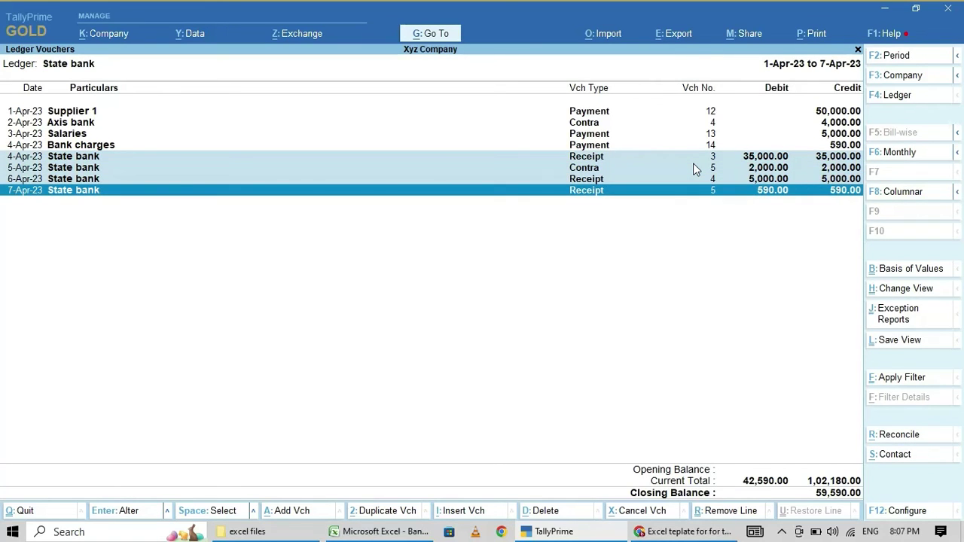
{"action": "key", "text": "alt+d"}
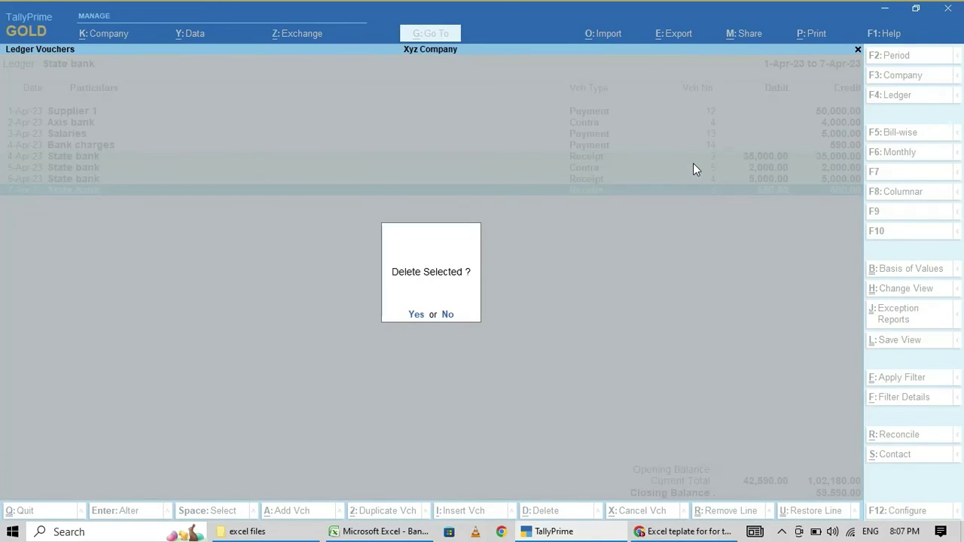
{"action": "key", "text": "y"}
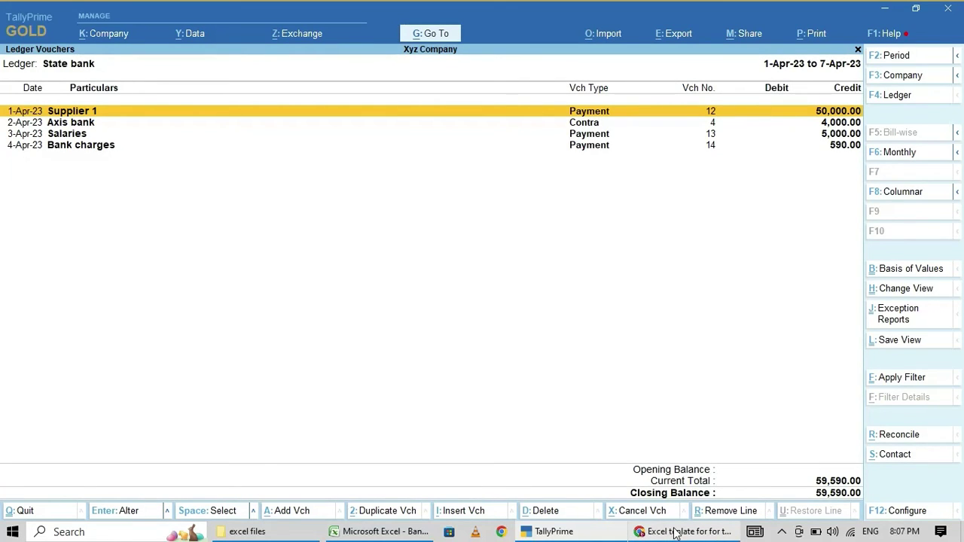
Open the Bank Receipts workbook from the excel files folder and check its Bank Name and Ledger Name columns.
{"action": "left_click", "coordinate": [572, 532]}
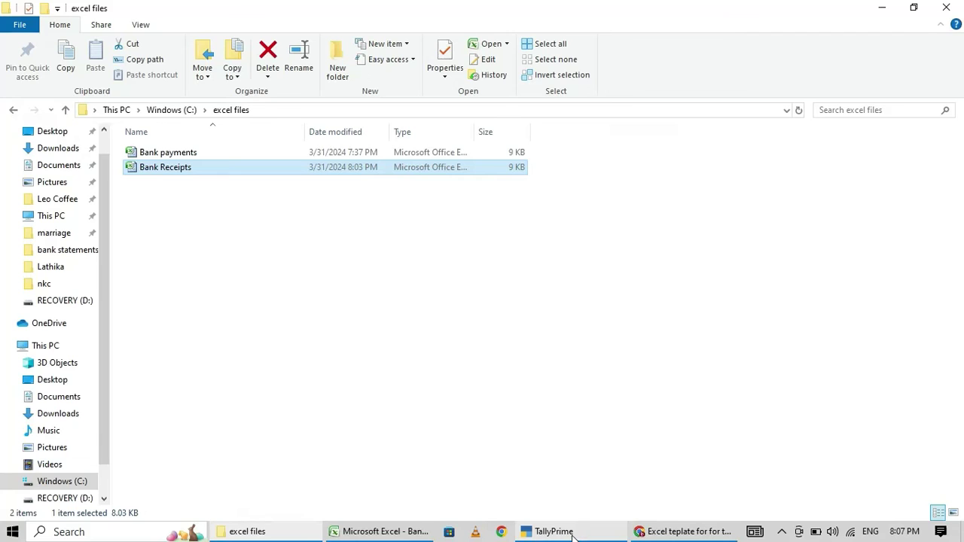
{"action": "key", "text": "Up"}
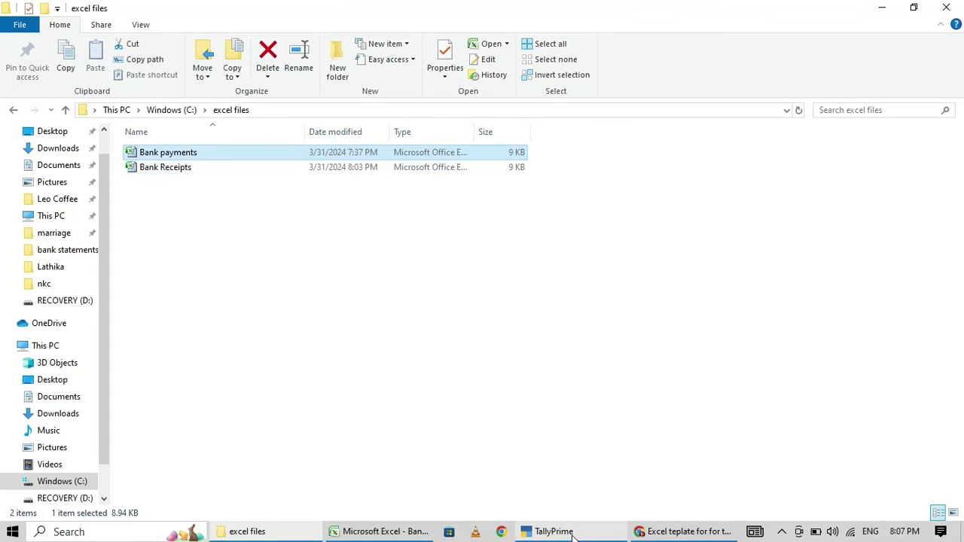
{"action": "key", "text": "Down"}
{"action": "key", "text": "Return"}
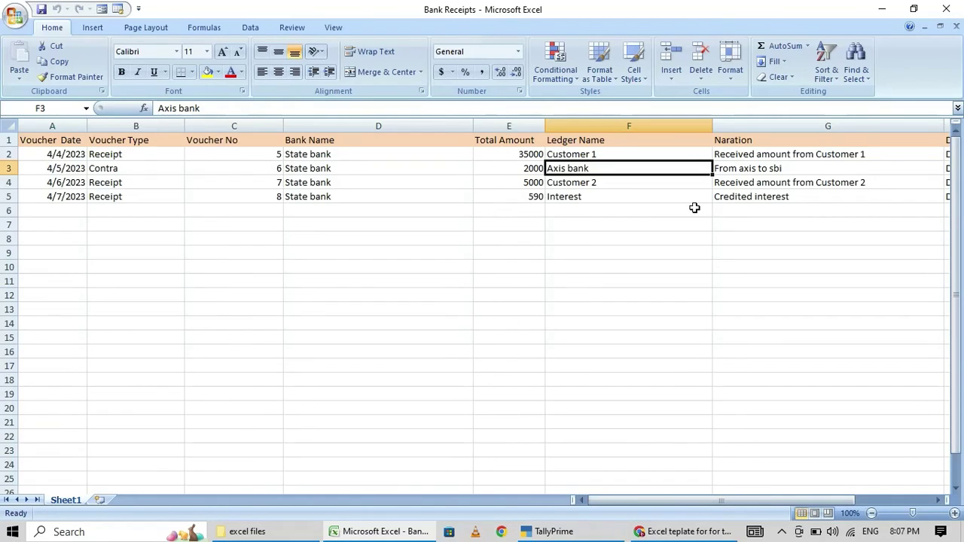
Return to TallyPrime, leave the ledger report, and open the alteration of transaction mapping templates for Excel imports.
{"action": "left_click", "coordinate": [554, 531]}
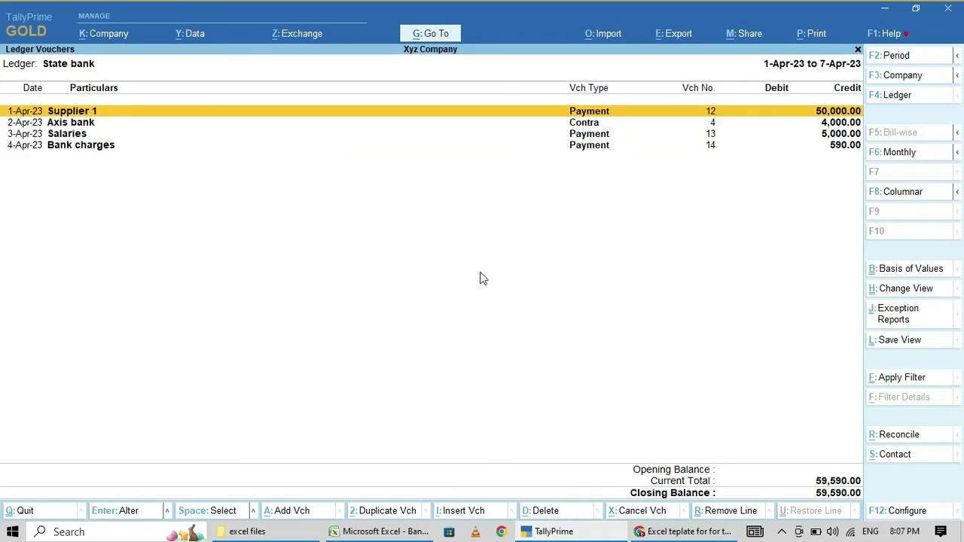
{"action": "key", "text": "Escape"}
{"action": "key", "text": "Escape"}
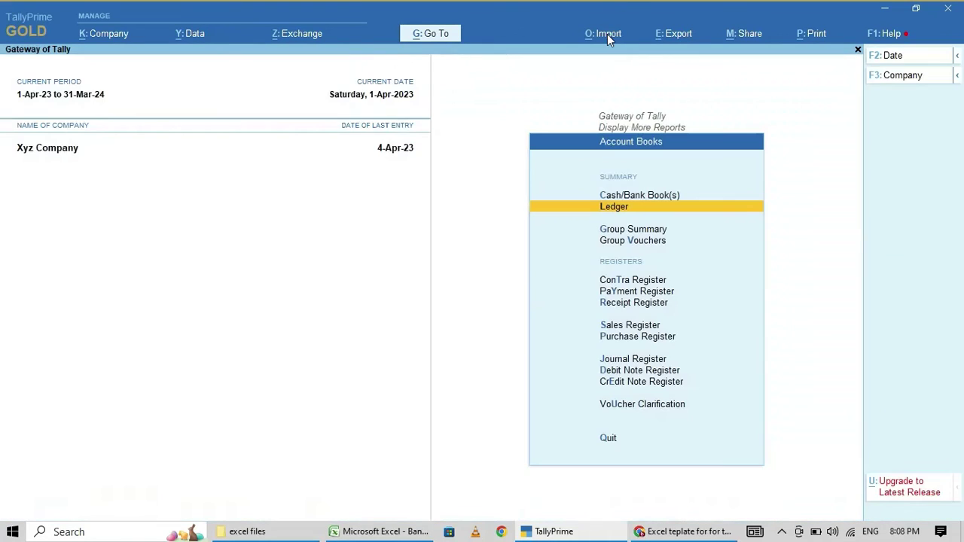
{"action": "left_click", "coordinate": [607, 34]}
{"action": "key", "text": "Down"}
{"action": "key", "text": "Down"}
{"action": "key", "text": "Down"}
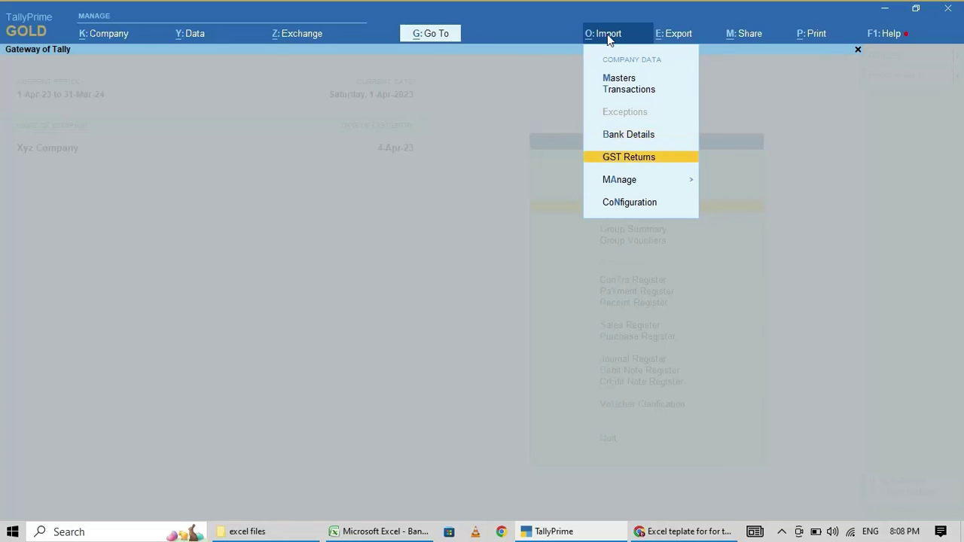
{"action": "key", "text": "Up"}
{"action": "key", "text": "Up"}
{"action": "key", "text": "Up"}
{"action": "key", "text": "Up"}
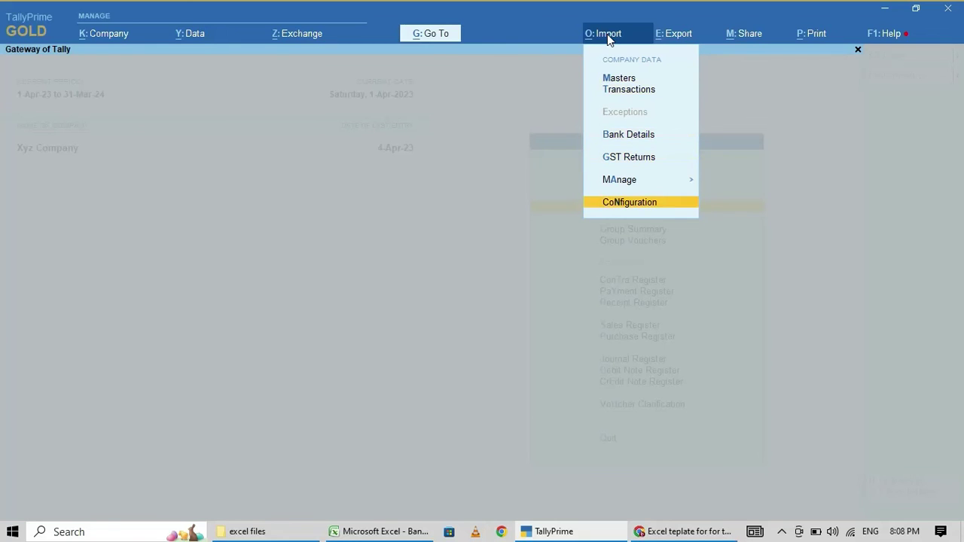
{"action": "key", "text": "Up"}
{"action": "key", "text": "Up"}
{"action": "key", "text": "Up"}
{"action": "key", "text": "Up"}
{"action": "key", "text": "Up"}
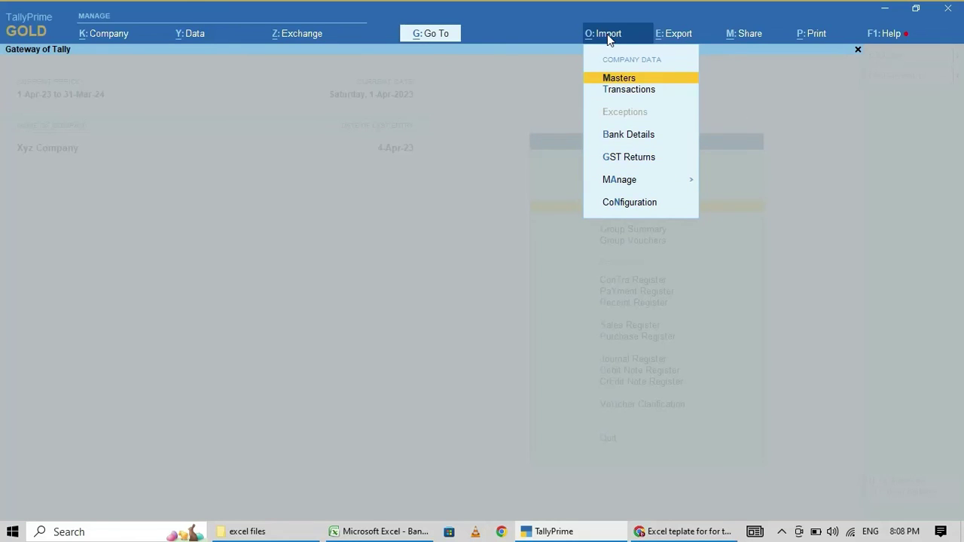
{"action": "key", "text": "Down"}
{"action": "key", "text": "Down"}
{"action": "key", "text": "Down"}
{"action": "key", "text": "Return"}
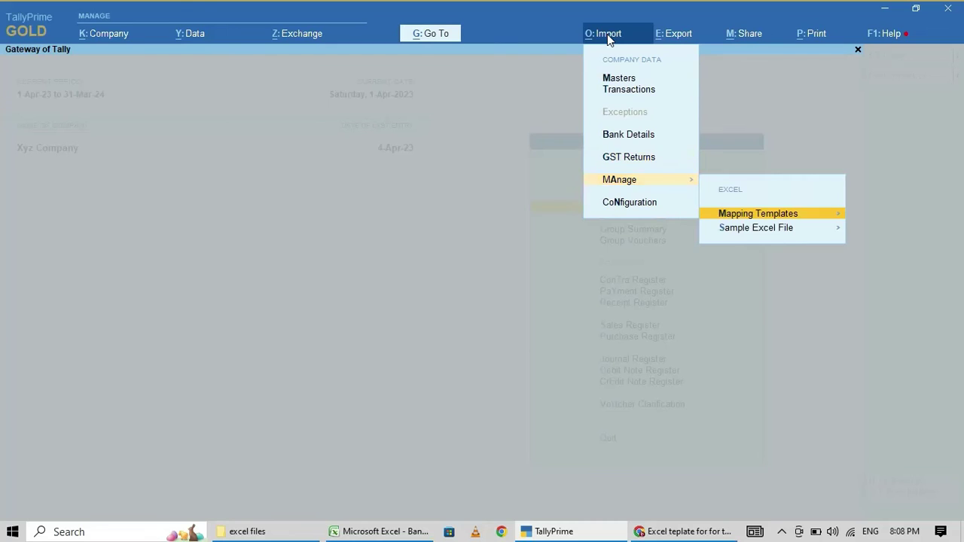
{"action": "key", "text": "Return"}
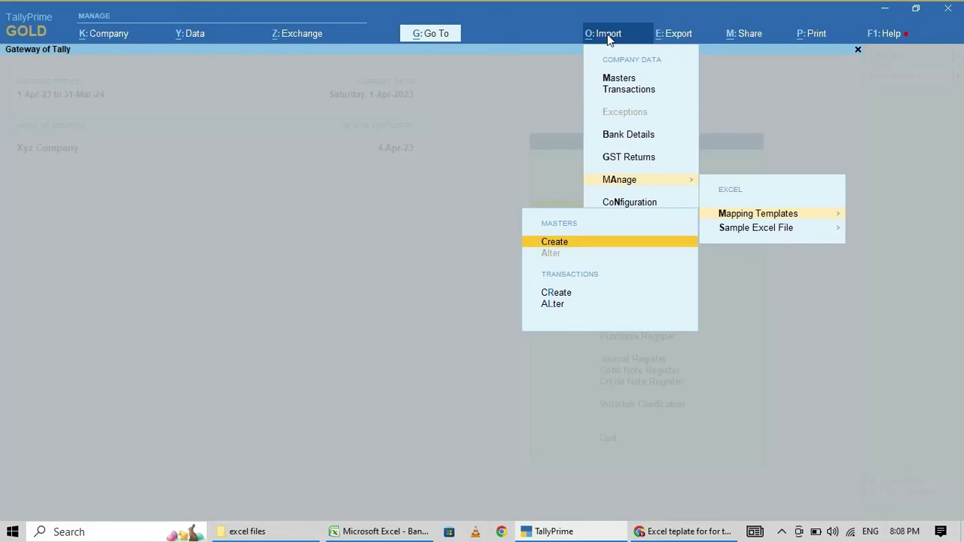
{"action": "key", "text": "Down"}
{"action": "key", "text": "Down"}
{"action": "key", "text": "Return"}
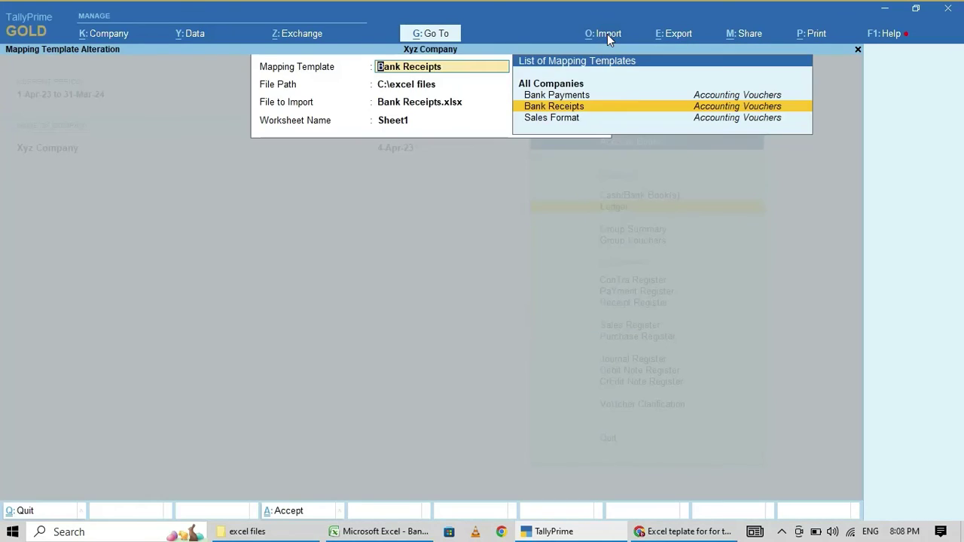
Open the Bank Receipts mapping template for alteration, using Bank Receipts.xlsx from C:\excel files and worksheet Sheet1.
{"action": "key", "text": "Return"}
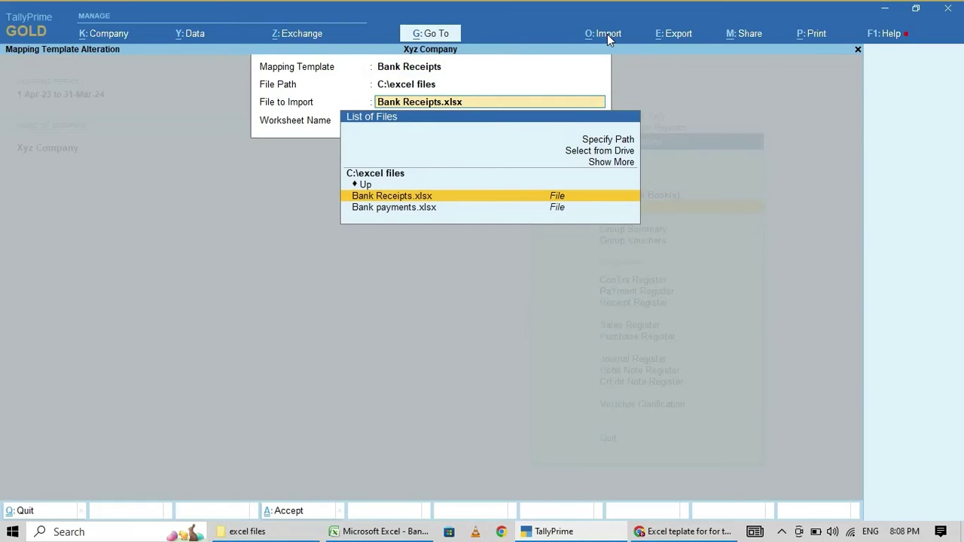
{"action": "key", "text": "Return"}
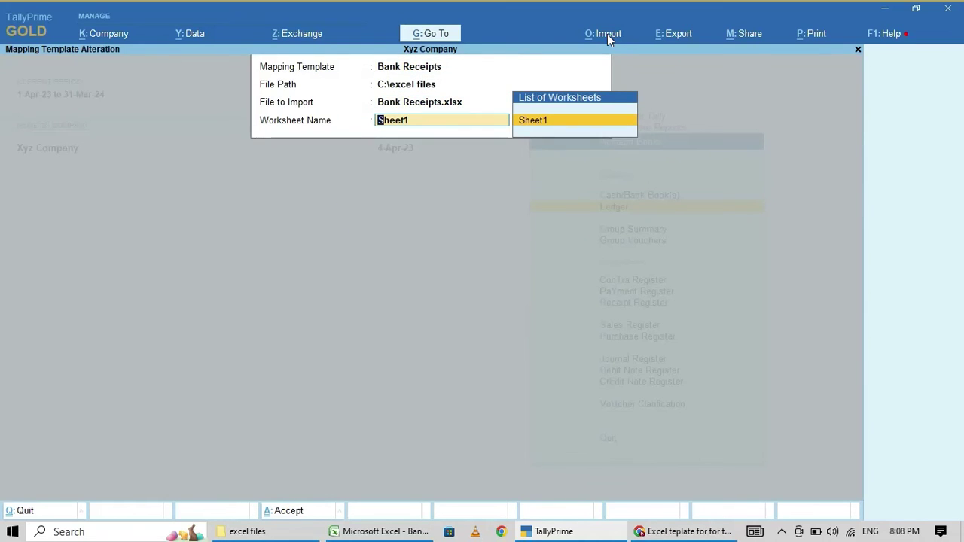
{"action": "key", "text": "Return"}
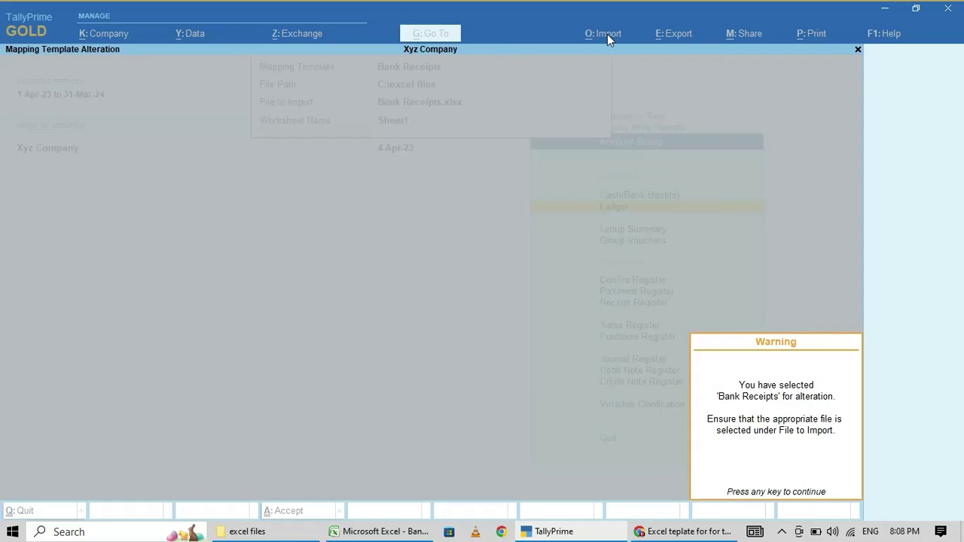
{"action": "key", "text": "Return"}
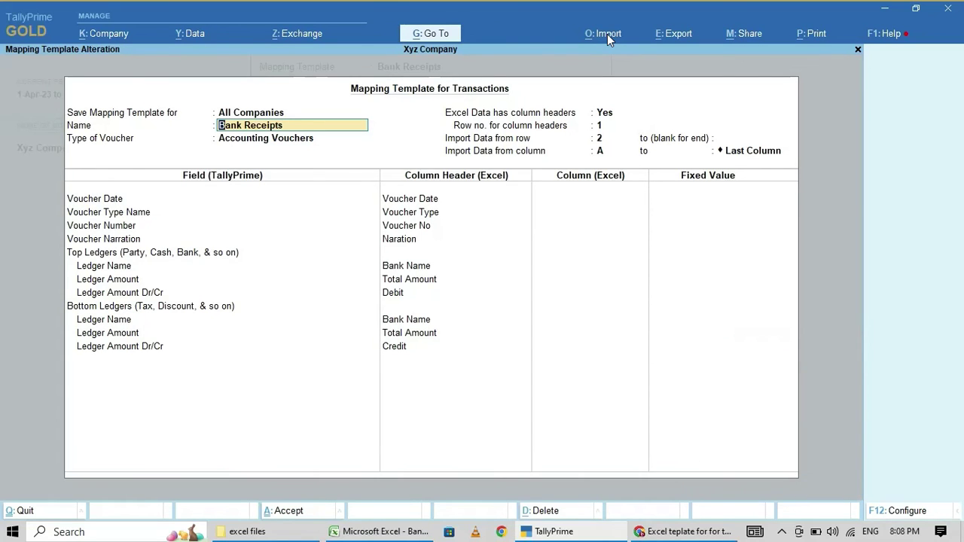
Change the Ledger Name mapping under Bottom Ledgers to the Ledger Name column, checking the headers in the Bank Receipts workbook.
{"action": "key", "text": "Return"}
{"action": "key", "text": "Return"}
{"action": "key", "text": "Return"}
{"action": "key", "text": "Return"}
{"action": "key", "text": "Return"}
{"action": "key", "text": "Return"}
{"action": "key", "text": "Return"}
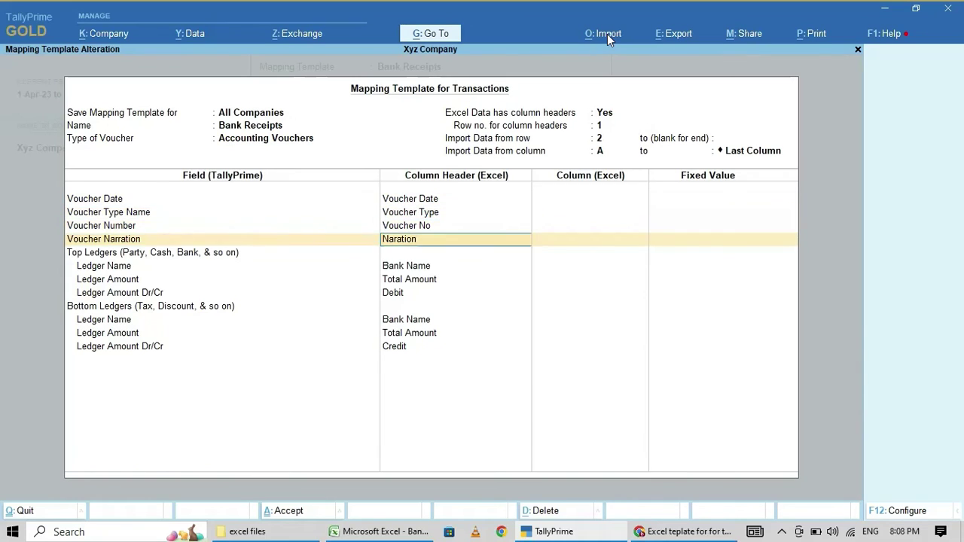
{"action": "key", "text": "Return"}
{"action": "key", "text": "Return"}
{"action": "key", "text": "Return"}
{"action": "key", "text": "Return"}
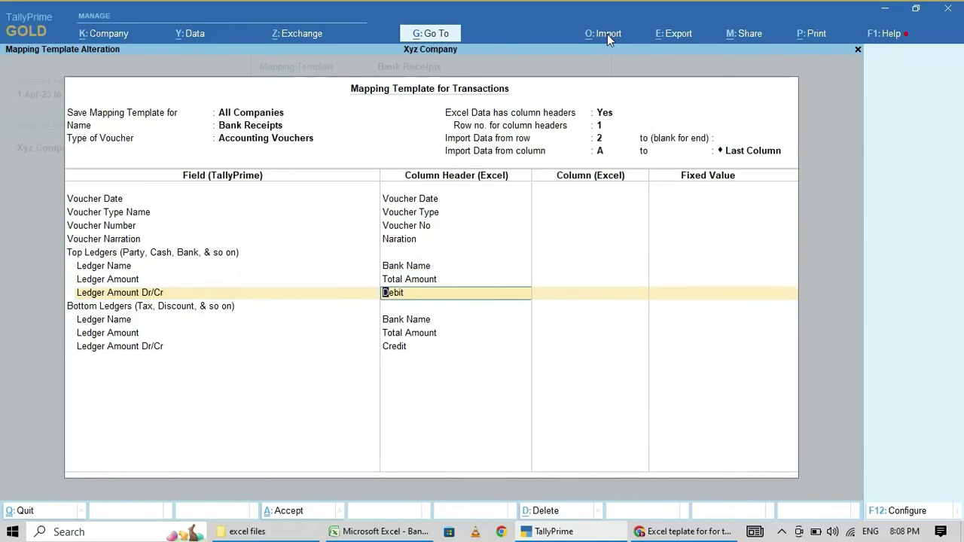
{"action": "key", "text": "Return"}
{"action": "key", "text": "Return"}
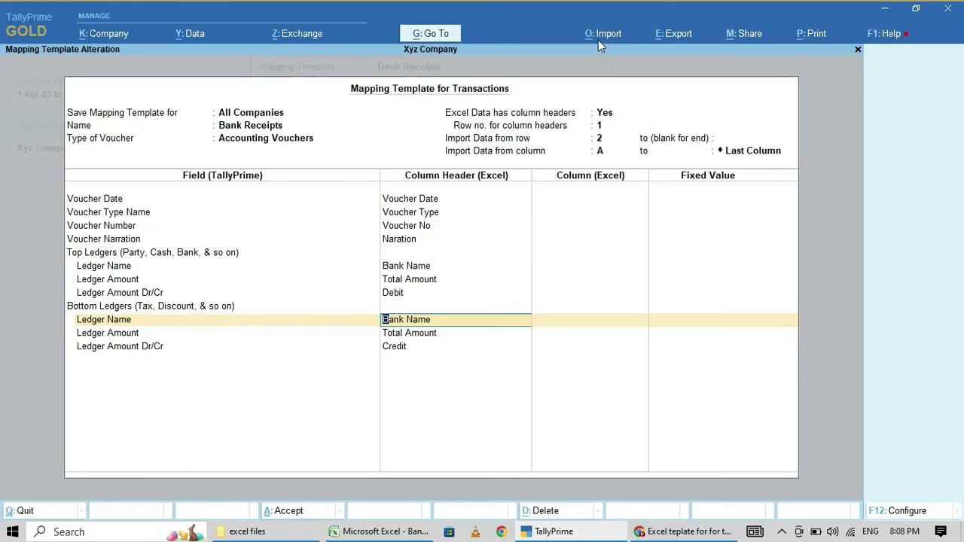
{"action": "left_click", "coordinate": [383, 532]}
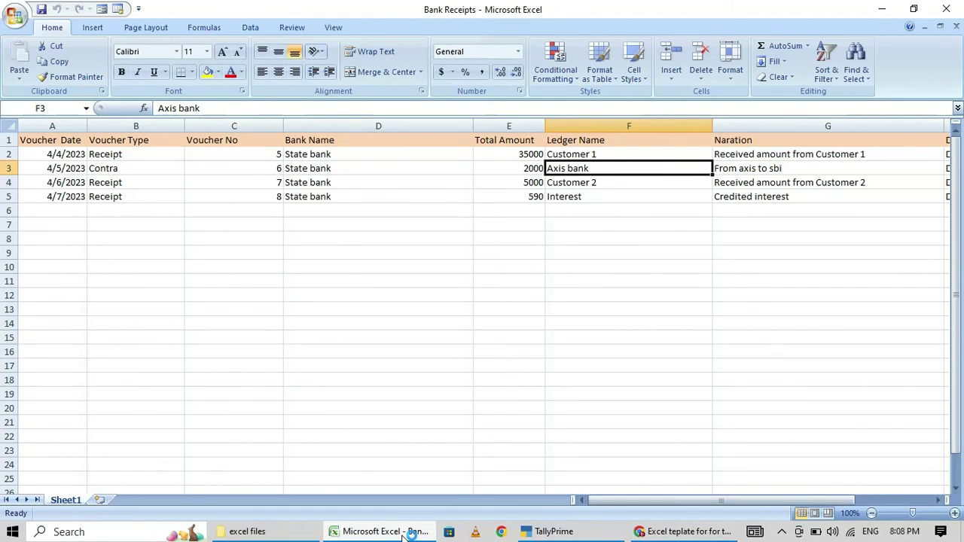
{"action": "mouse_move", "coordinate": [406, 532]}
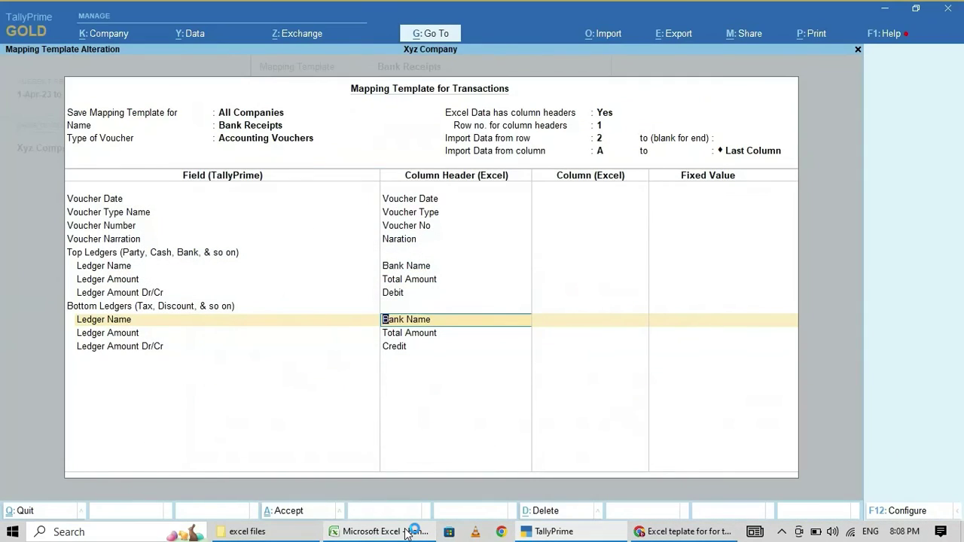
{"action": "key", "text": "BackSpace"}
{"action": "type", "text": "Led"}
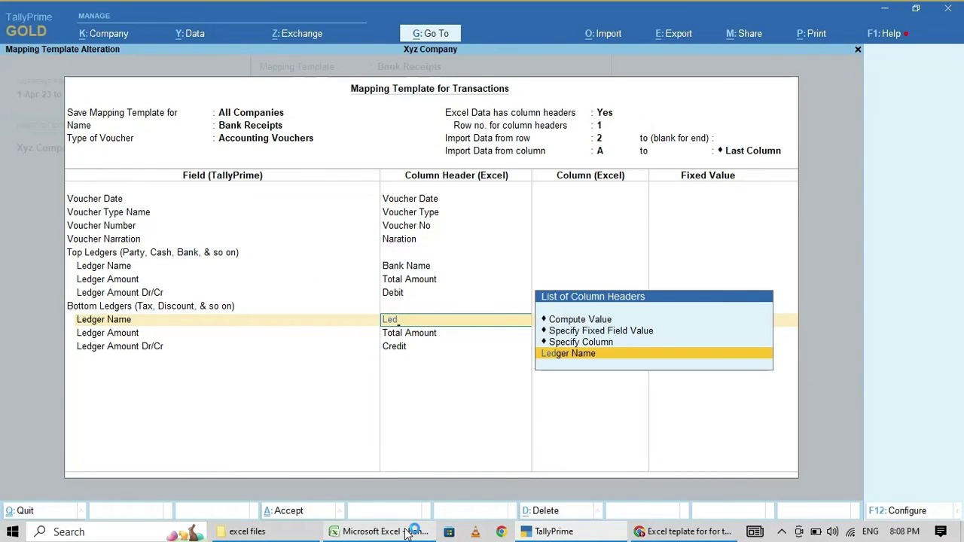
{"action": "key", "text": "Return"}
{"action": "key", "text": "Return"}
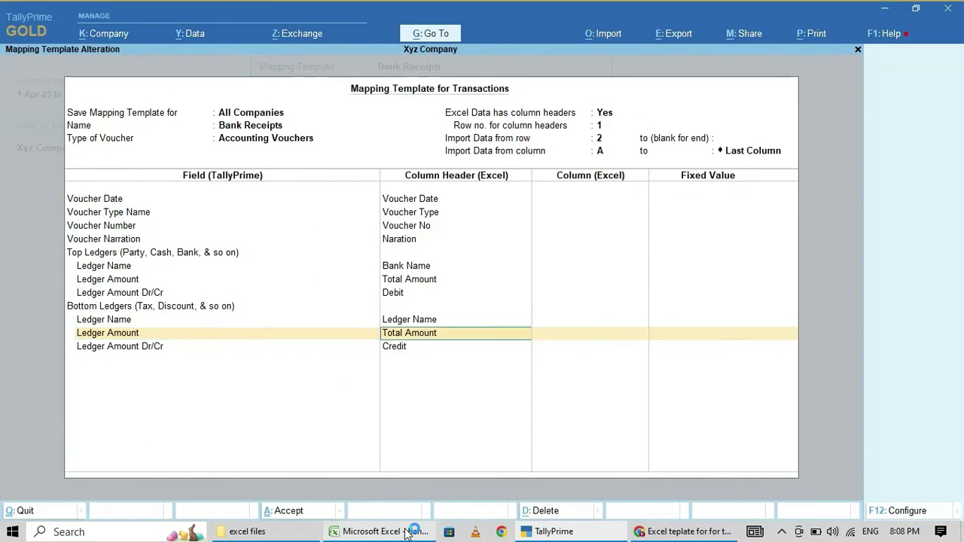
Keep the remaining Bottom Ledgers mappings, end the field list, and save the altered Bank Receipts mapping template.
{"action": "key", "text": "Return"}
{"action": "key", "text": "Return"}
{"action": "key", "text": "Return"}
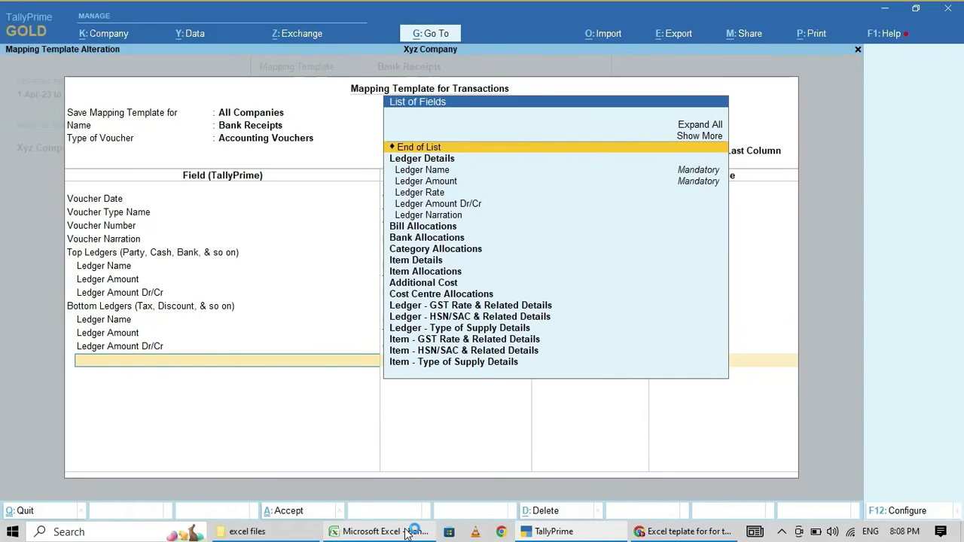
{"action": "key", "text": "Return"}
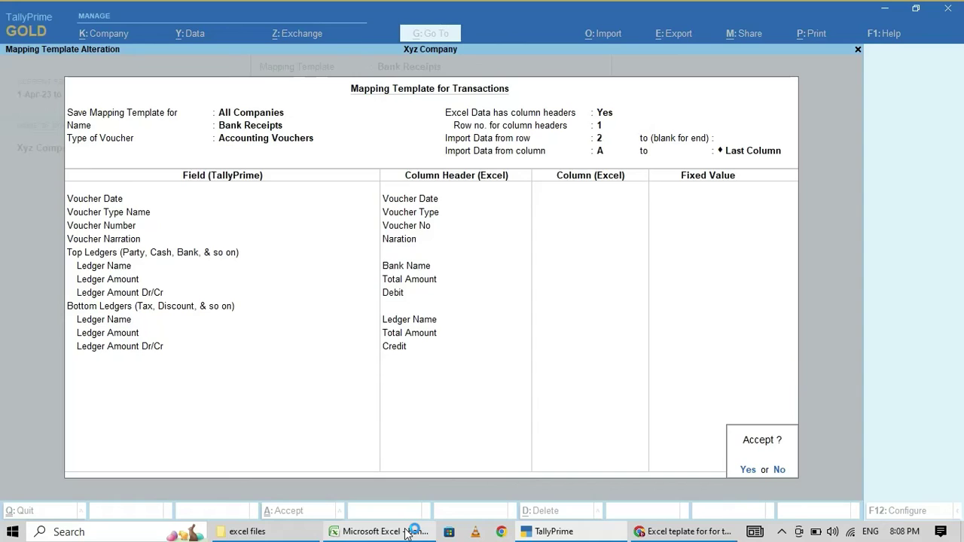
{"action": "key", "text": "Return"}
{"action": "key", "text": "Up"}
{"action": "key", "text": "Up"}
{"action": "key", "text": "Up"}
{"action": "key", "text": "Up"}
{"action": "key", "text": "Up"}
{"action": "key", "text": "Up"}
{"action": "key", "text": "Up"}
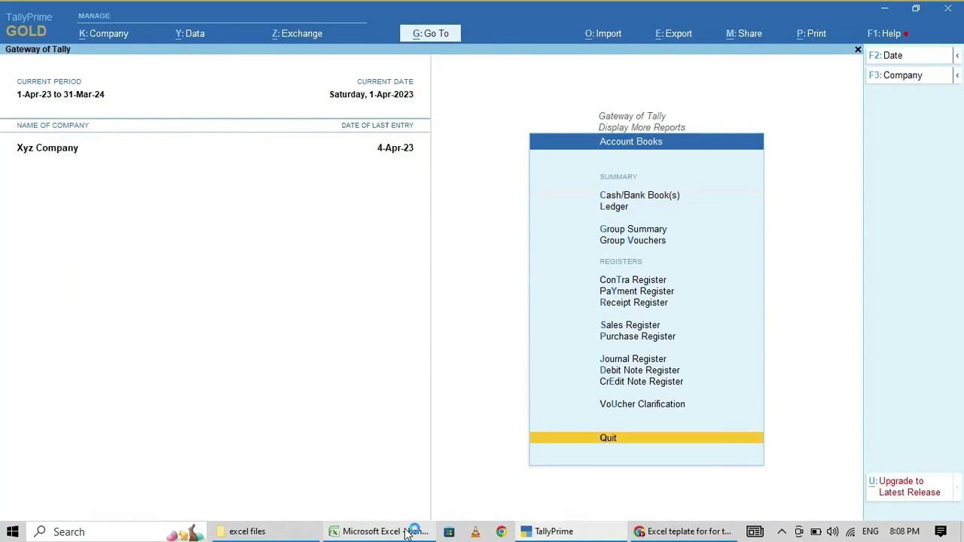
Open the import of transactions for the company data.
{"action": "key", "text": "Up"}
{"action": "key", "text": "Up"}
{"action": "key", "text": "Up"}
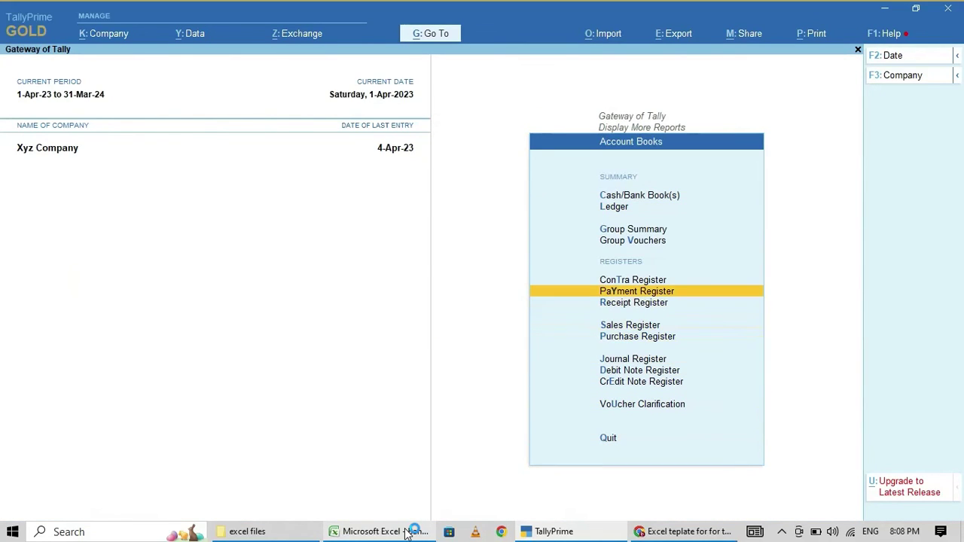
{"action": "left_click", "coordinate": [608, 34]}
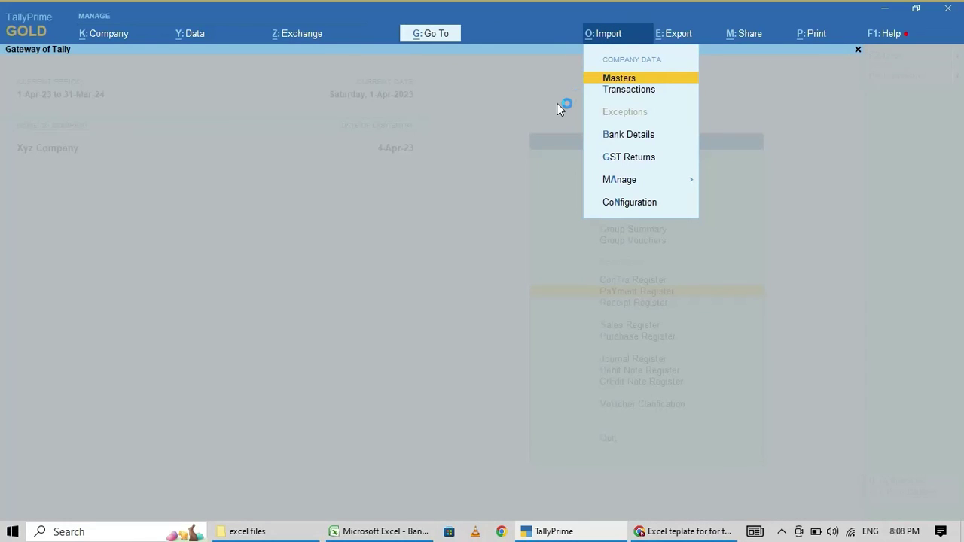
{"action": "key", "text": "Down"}
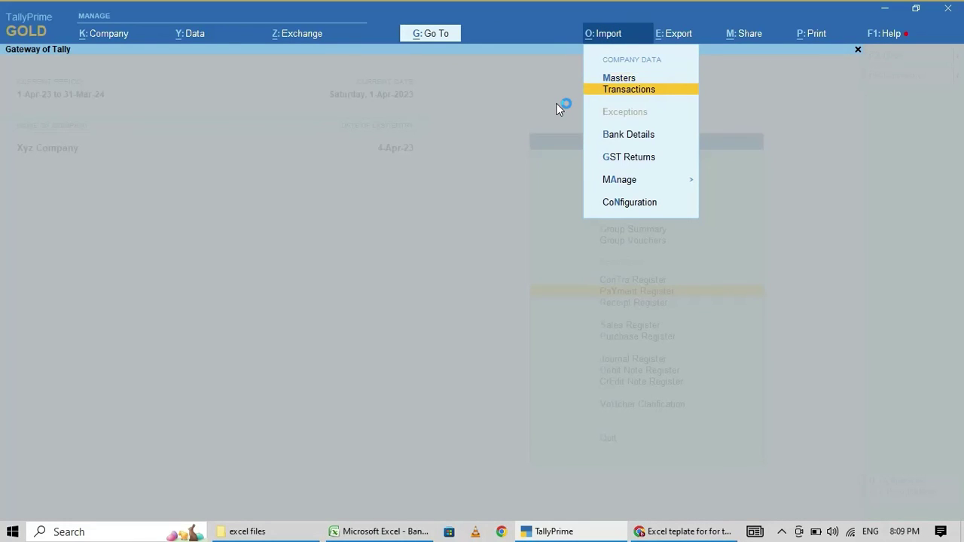
{"action": "key", "text": "Return"}
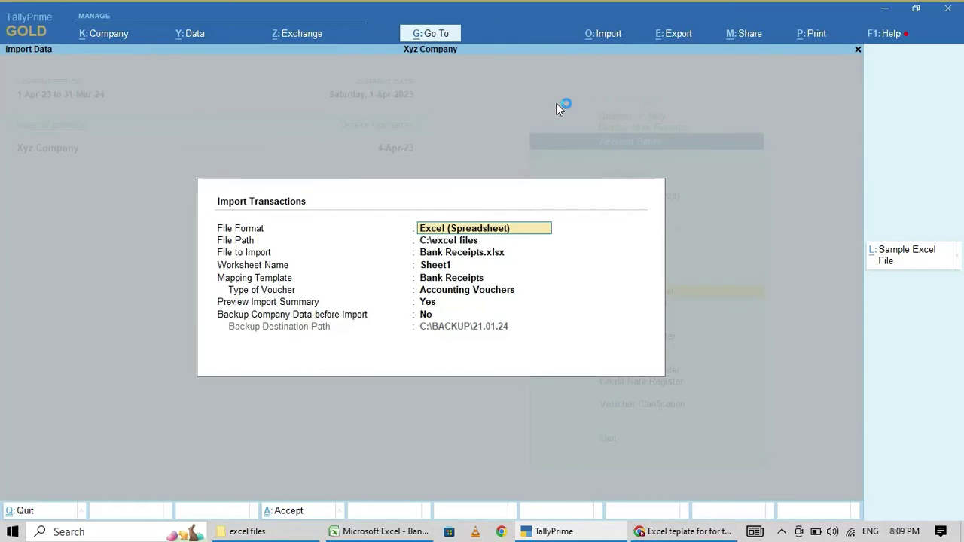
Import Sheet1 of Bank Receipts.xlsx from C:\excel files as accounting vouchers with the Bank Receipts mapping template, proceeding through the import preview.
{"action": "key", "text": "Return"}
{"action": "key", "text": "Return"}
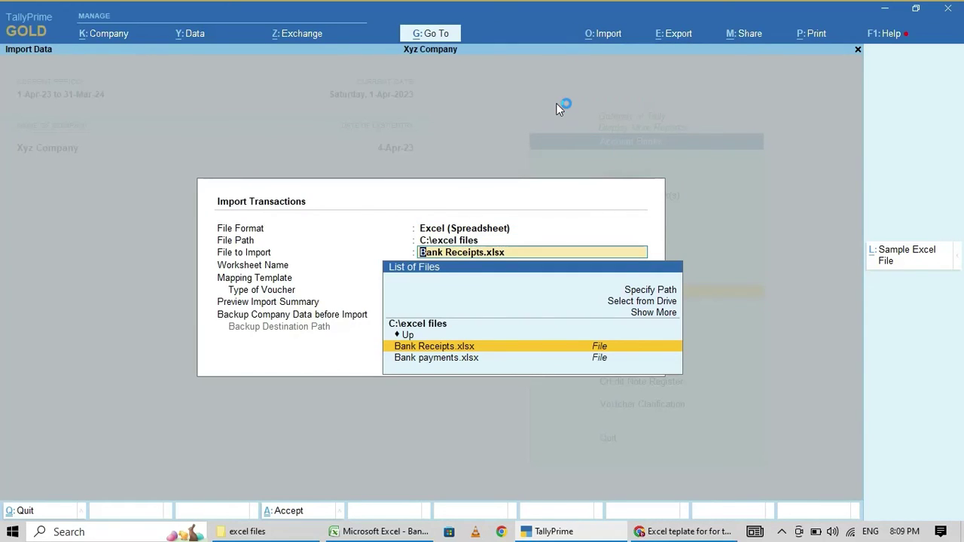
{"action": "key", "text": "Return"}
{"action": "key", "text": "Return"}
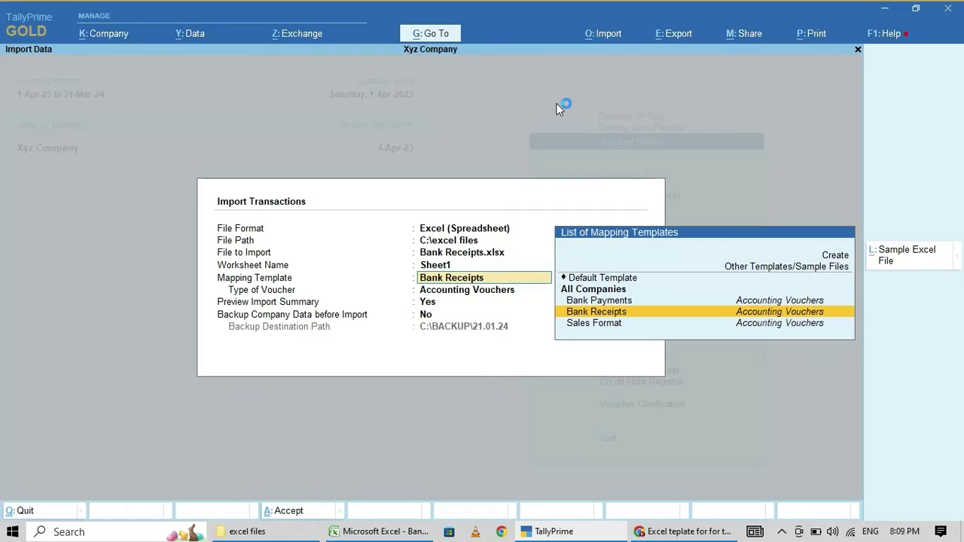
{"action": "key", "text": "Return"}
{"action": "key", "text": "ctrl+a"}
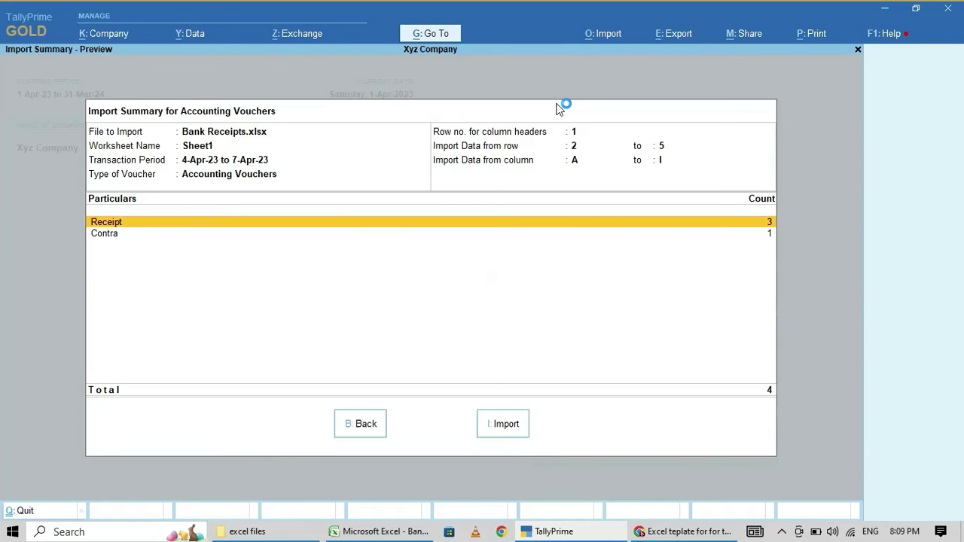
{"action": "left_click", "coordinate": [517, 424]}
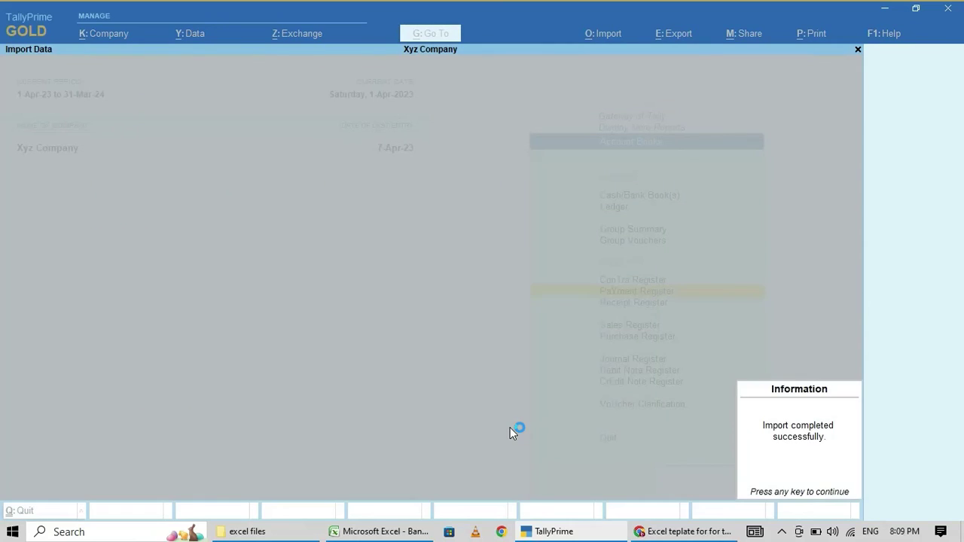
{"action": "key", "text": "Return"}
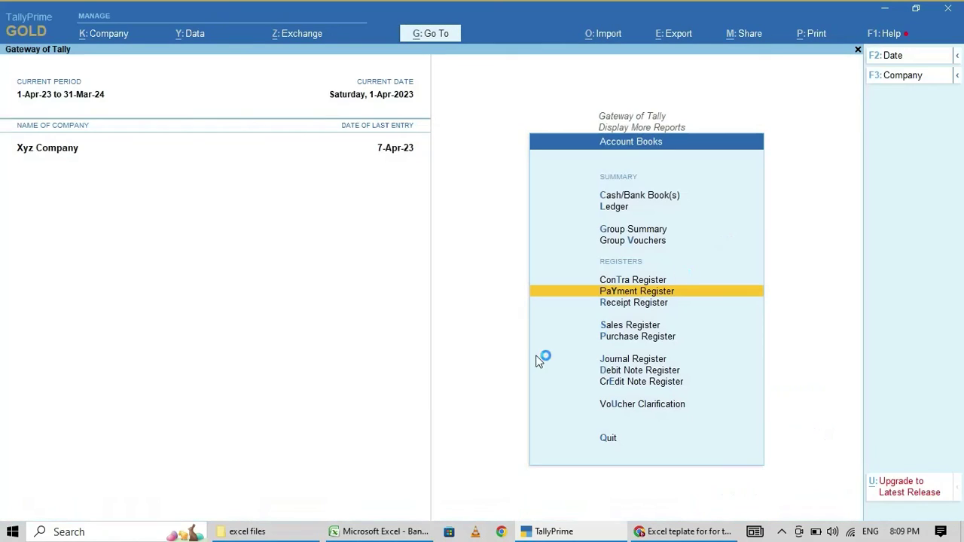
Open the ledger vouchers report for the State bank ledger from the account books.
{"action": "key", "text": "Up"}
{"action": "key", "text": "Up"}
{"action": "key", "text": "Up"}
{"action": "key", "text": "Up"}
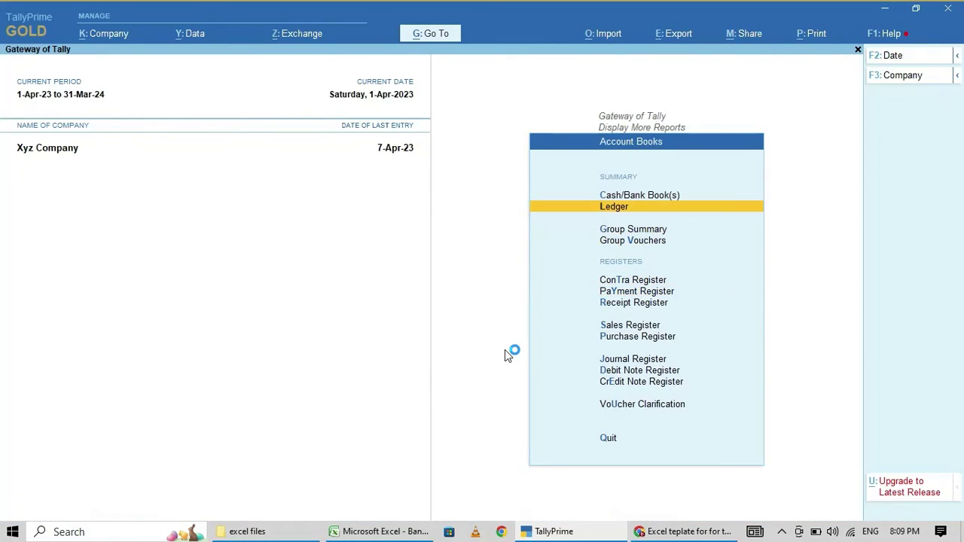
{"action": "key", "text": "Return"}
{"action": "type", "text": "State"}
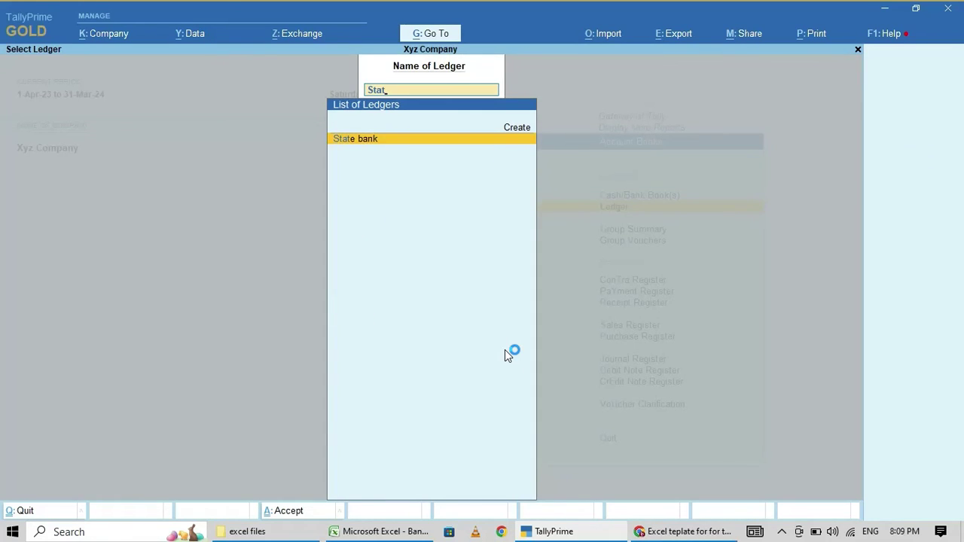
{"action": "key", "text": "Return"}
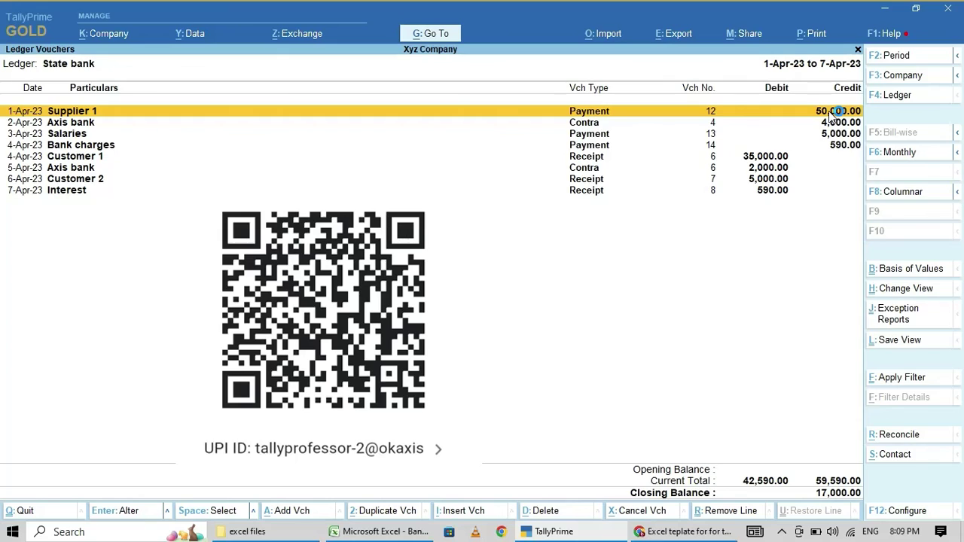
Go through the State bank ledger entries down to the 7-Apr-23 Interest receipt to check the imported vouchers.
{"action": "key", "text": "Down"}
{"action": "key", "text": "Down"}
{"action": "key", "text": "Down"}
{"action": "key", "text": "Down"}
{"action": "key", "text": "Down"}
{"action": "key", "text": "Down"}
{"action": "key", "text": "Down"}
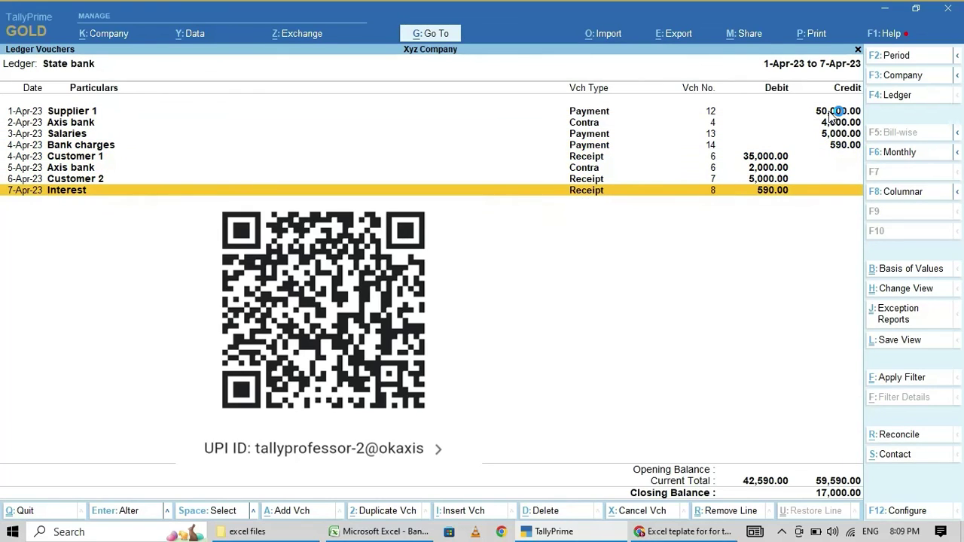